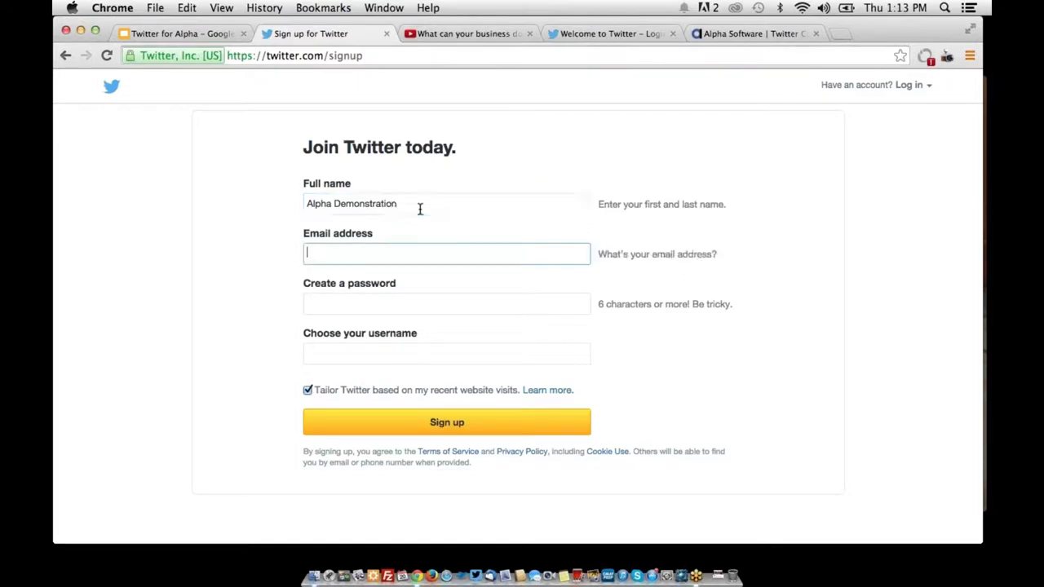
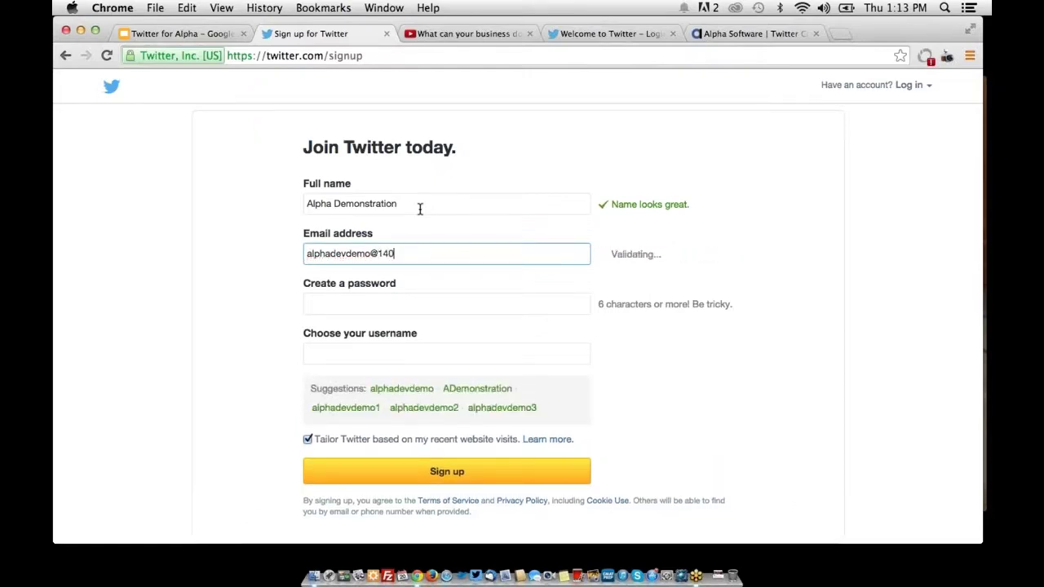
# Fill in the sign-up form with the account e-mail address, a password and username Alpha
pyautogui.press('super+a')
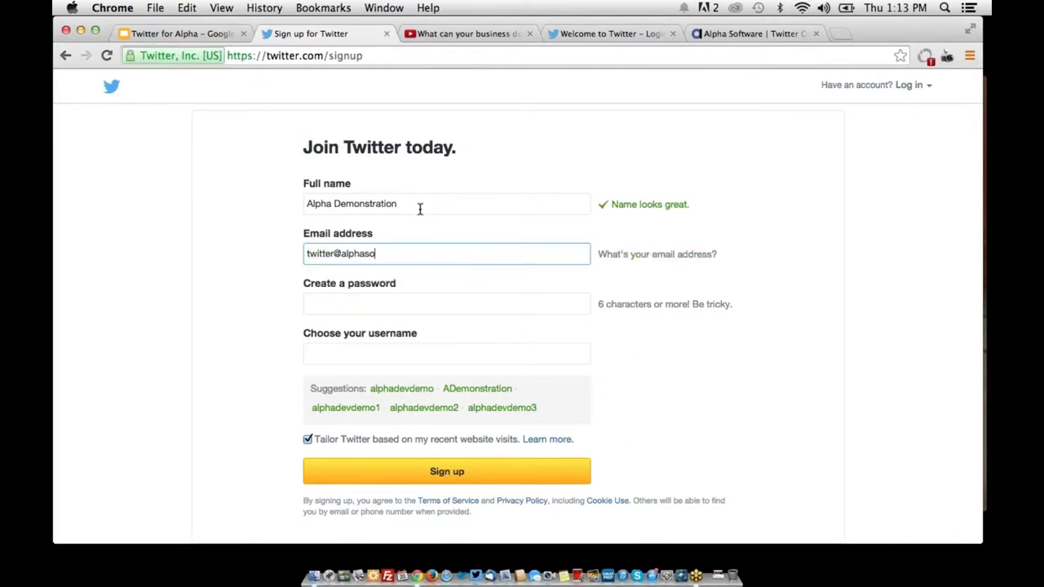
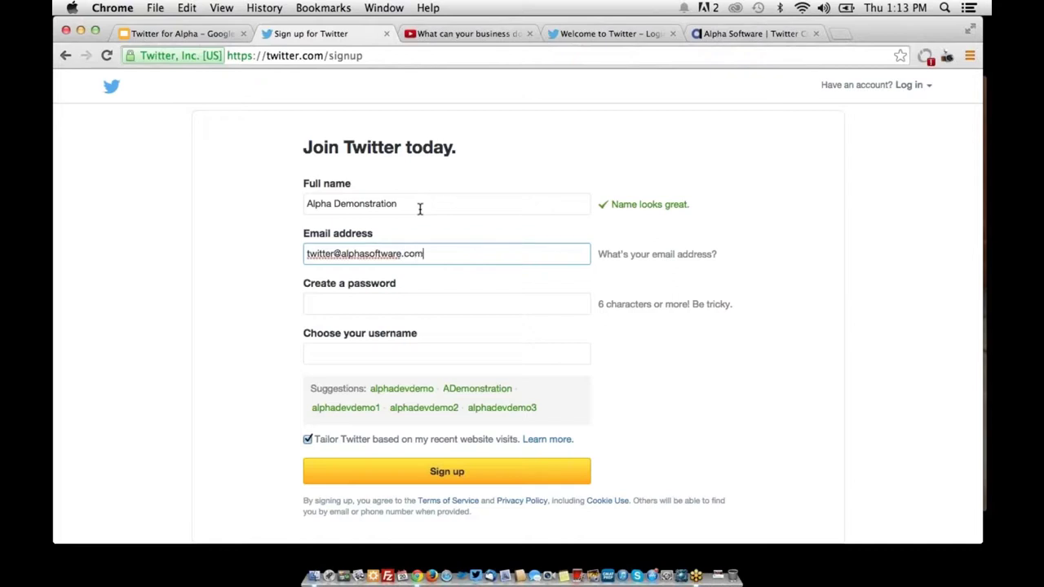
pyautogui.press('Tab')
pyautogui.write('••••••••••')
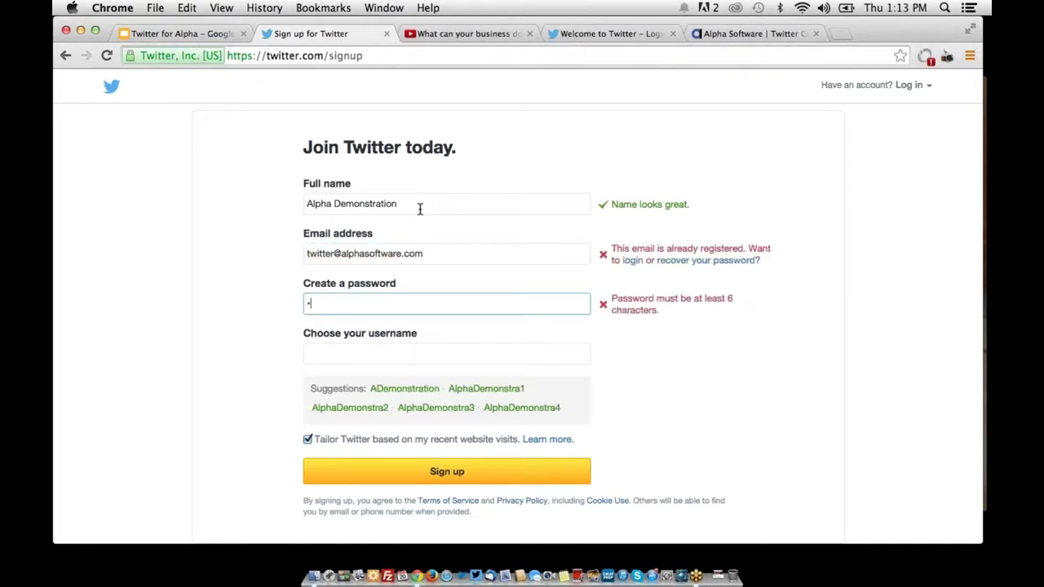
pyautogui.press('Tab')
pyautogui.write('A')
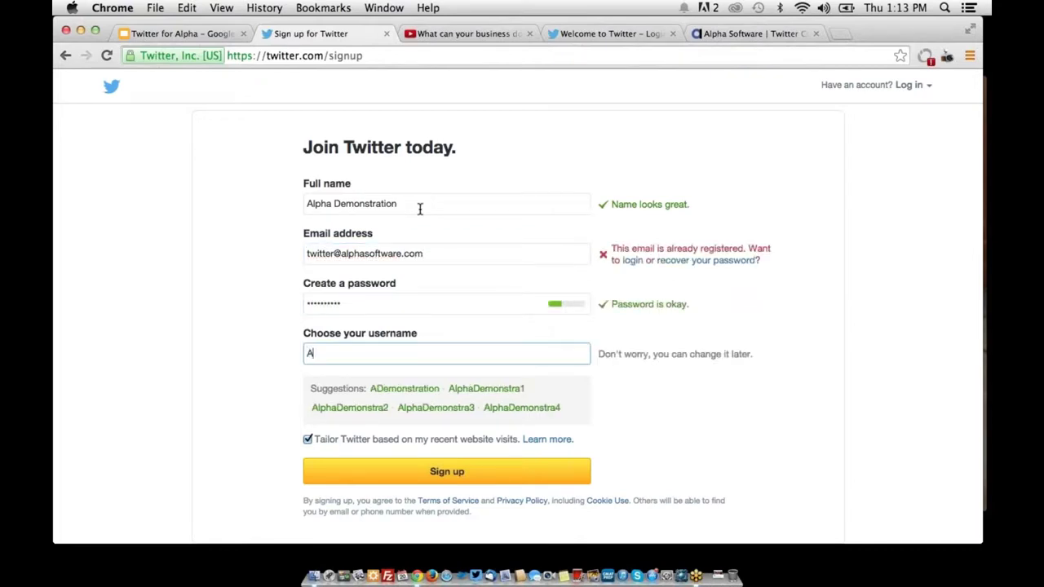
pyautogui.write('lphaDevDemo')
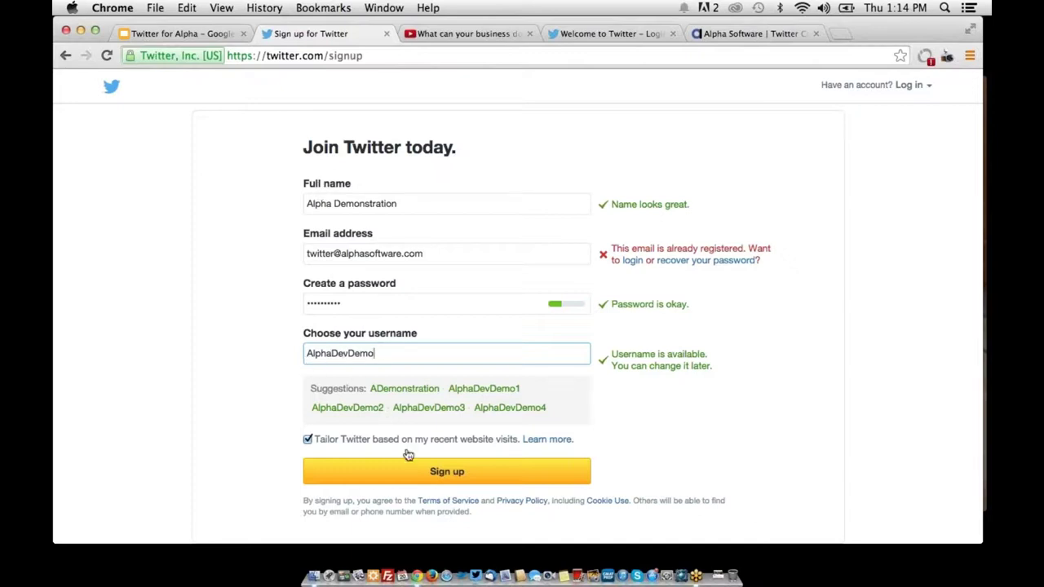
# Submit the sign-up, append 2 to the already-registered e-mail address, and submit again
pyautogui.click(451, 474)
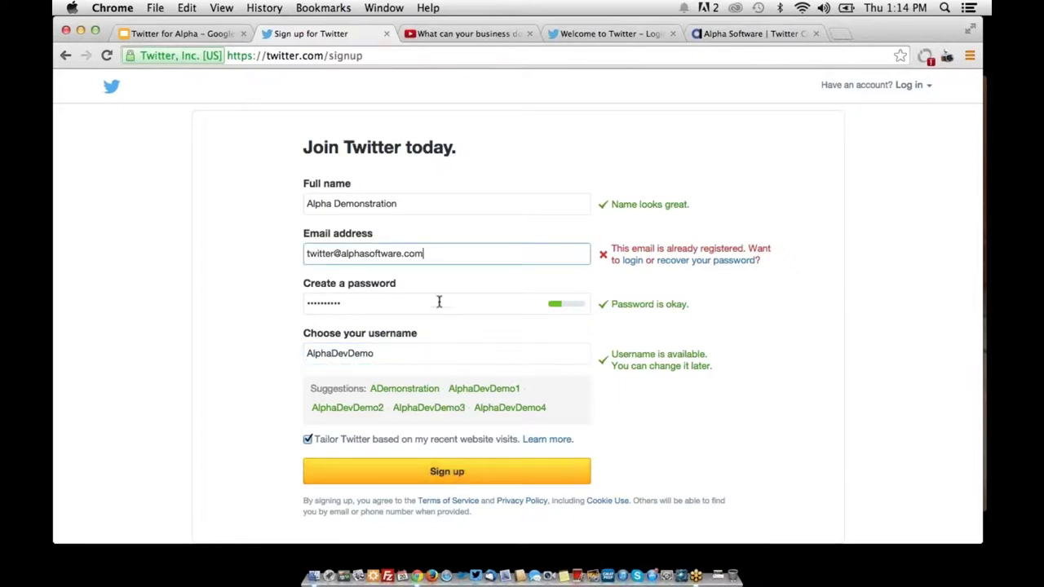
pyautogui.click(337, 253)
pyautogui.write('2')
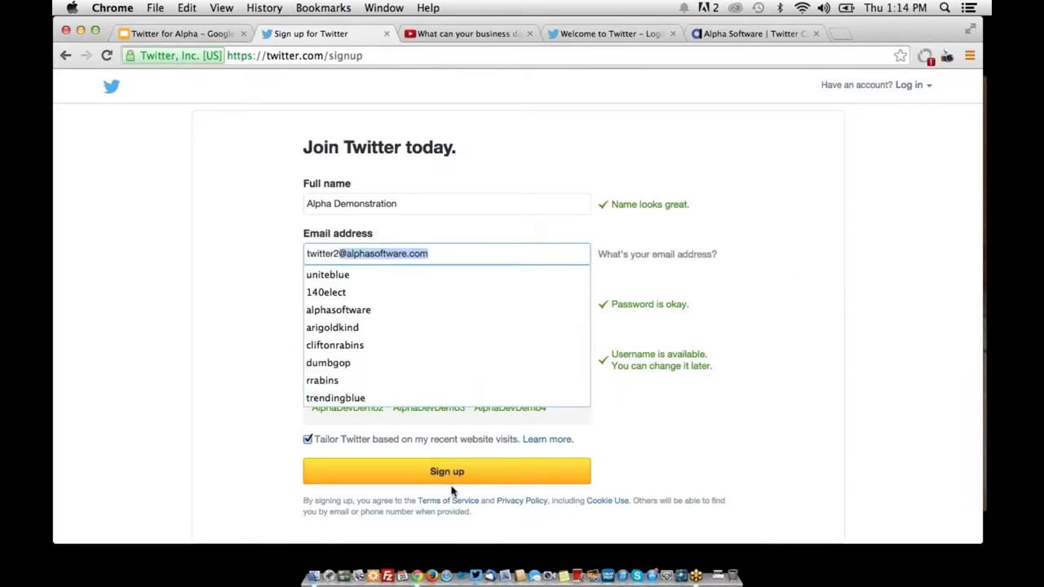
pyautogui.click(453, 472)
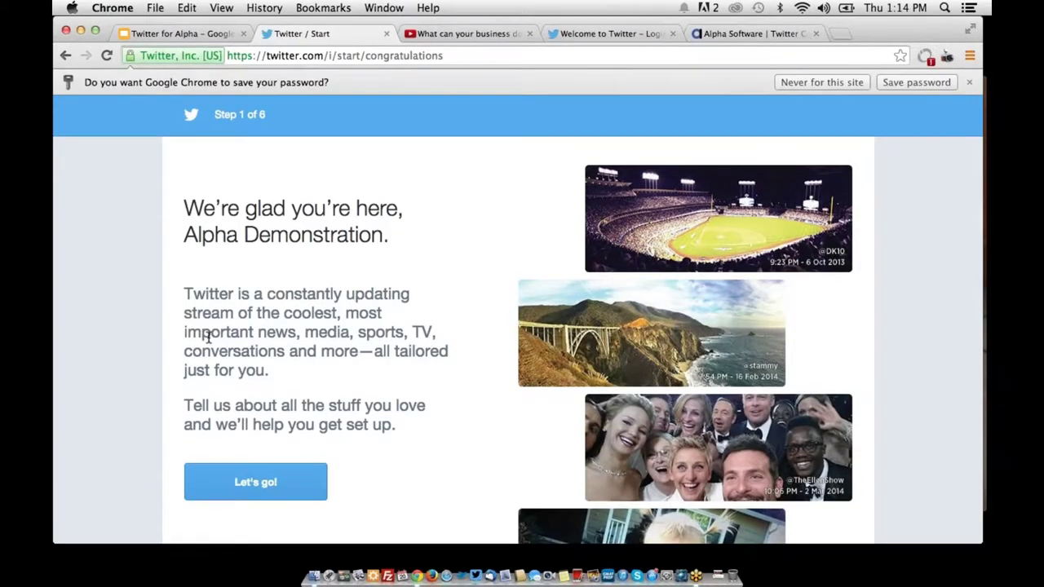
# Skip the profile photo and submit Technology as the only interest instead of Popular accounts
pyautogui.click(273, 483)
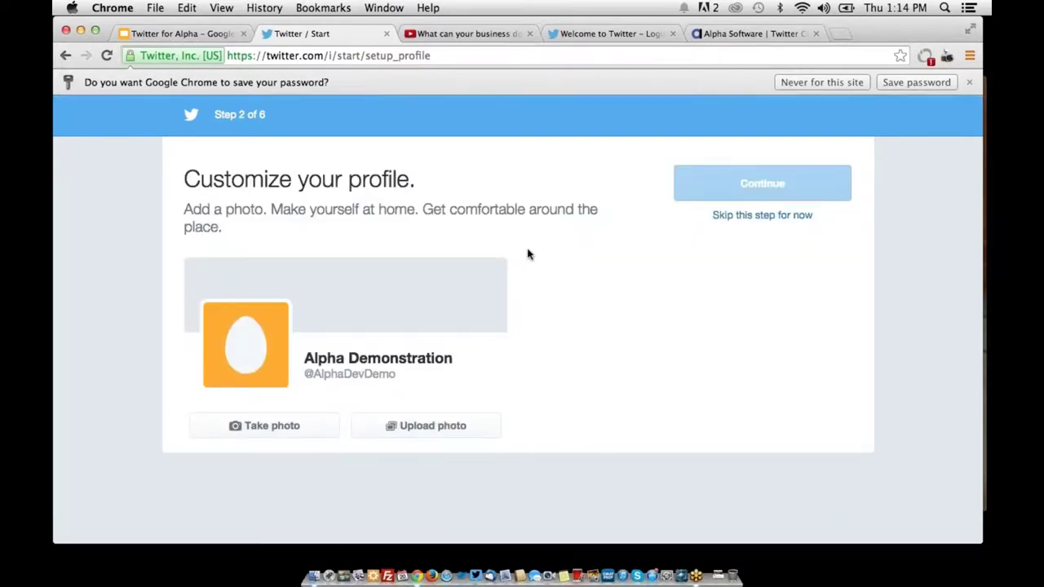
pyautogui.click(725, 217)
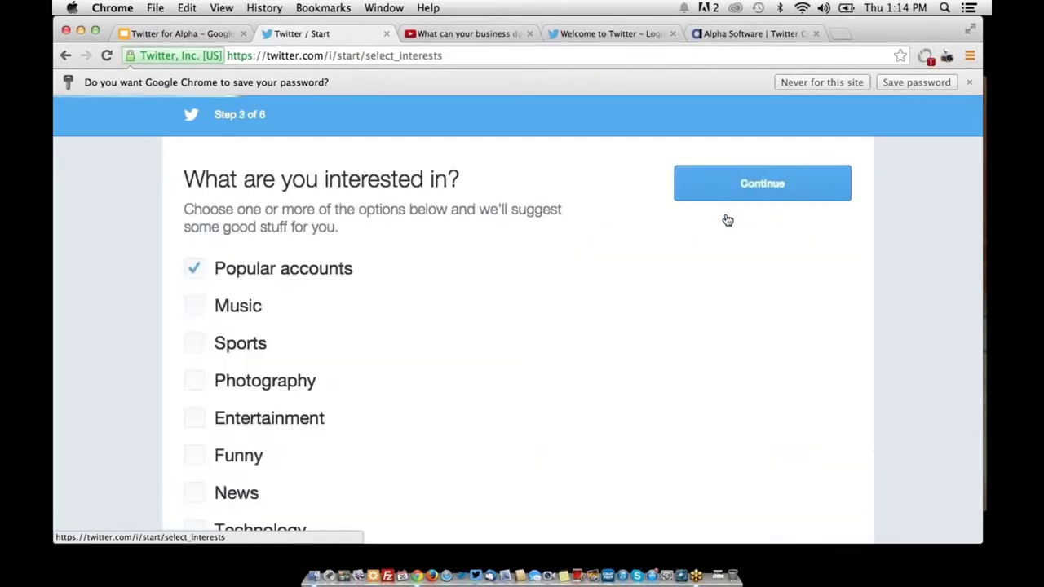
pyautogui.click(310, 269)
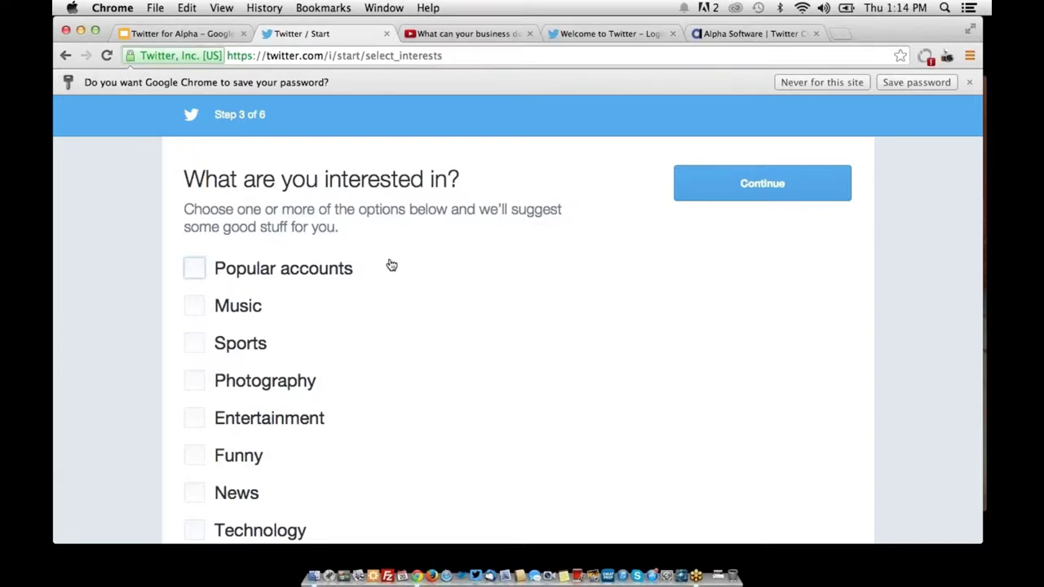
pyautogui.scroll(-1, 391, 265)
pyautogui.scroll(-5, 392, 265)
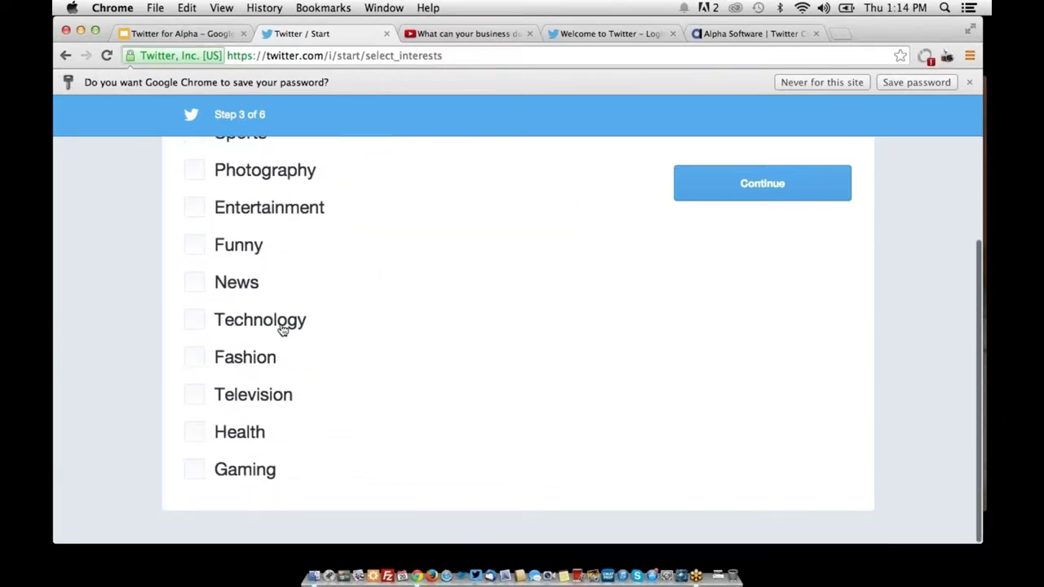
pyautogui.click(281, 326)
pyautogui.scroll(3, 447, 319)
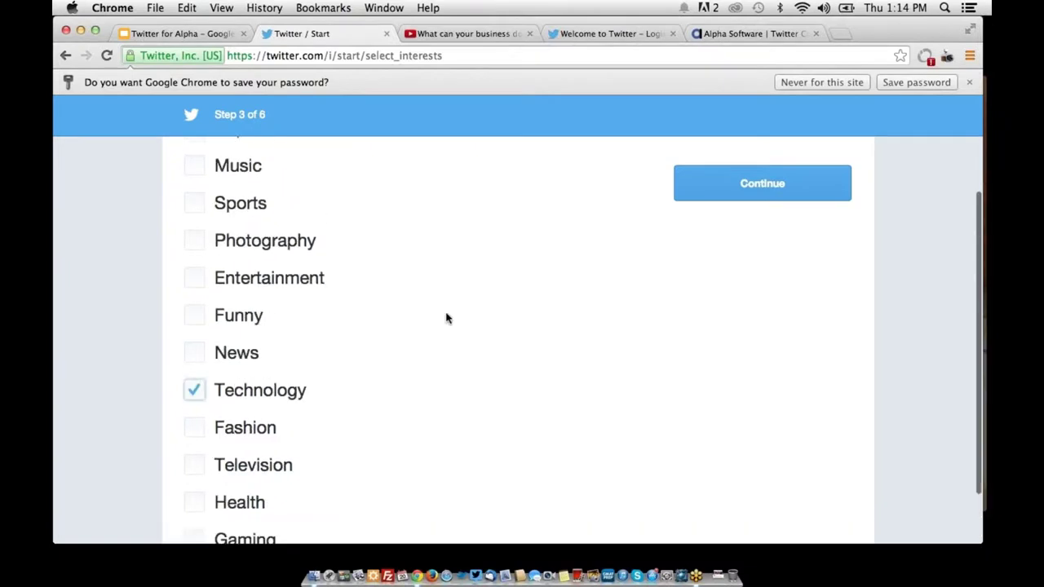
pyautogui.scroll(2, 448, 319)
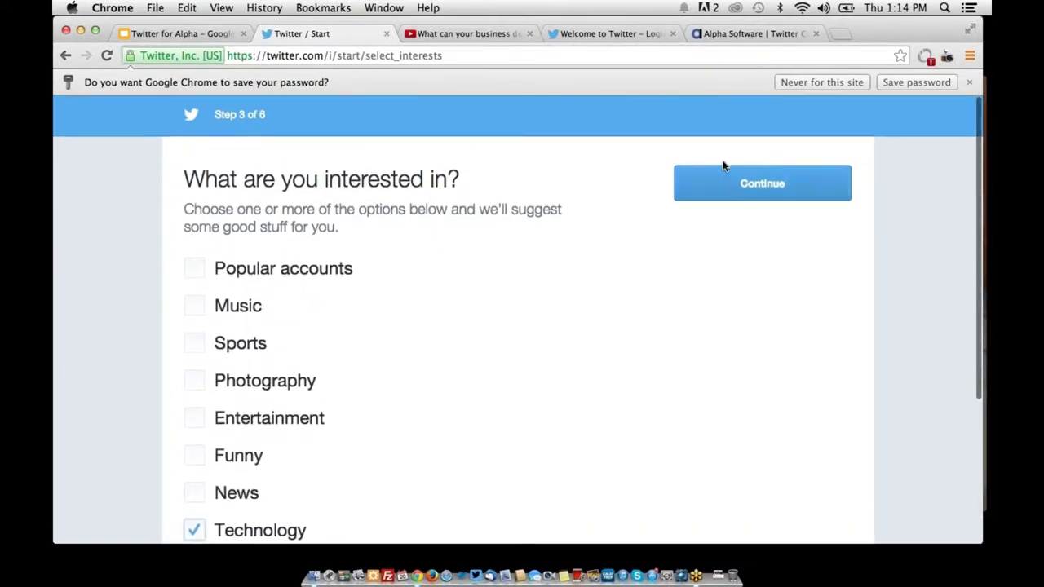
pyautogui.click(771, 176)
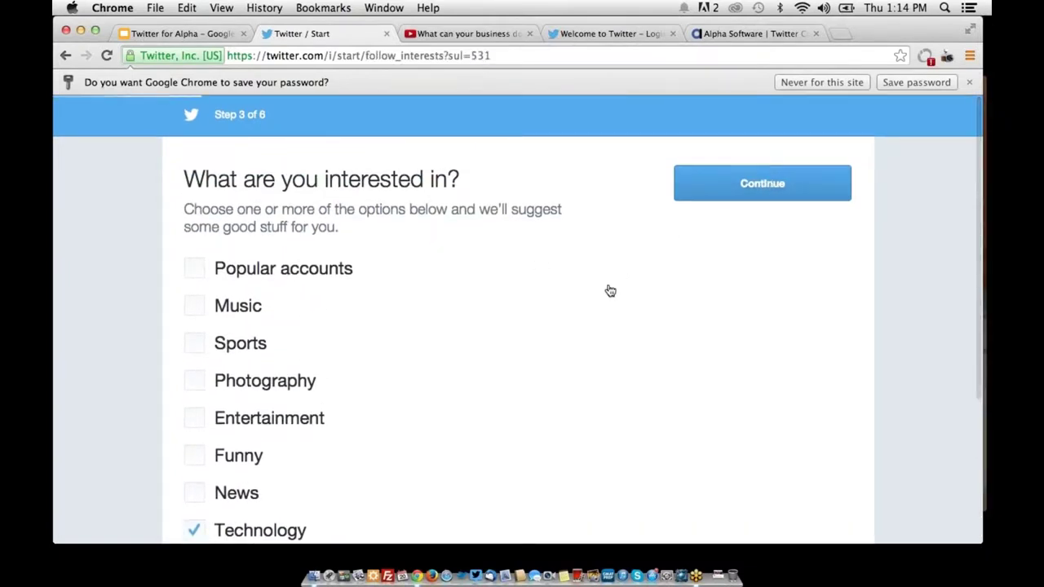
# Remove one suggested account and follow the remaining 39 suggestions
pyautogui.scroll(-6, 534, 262)
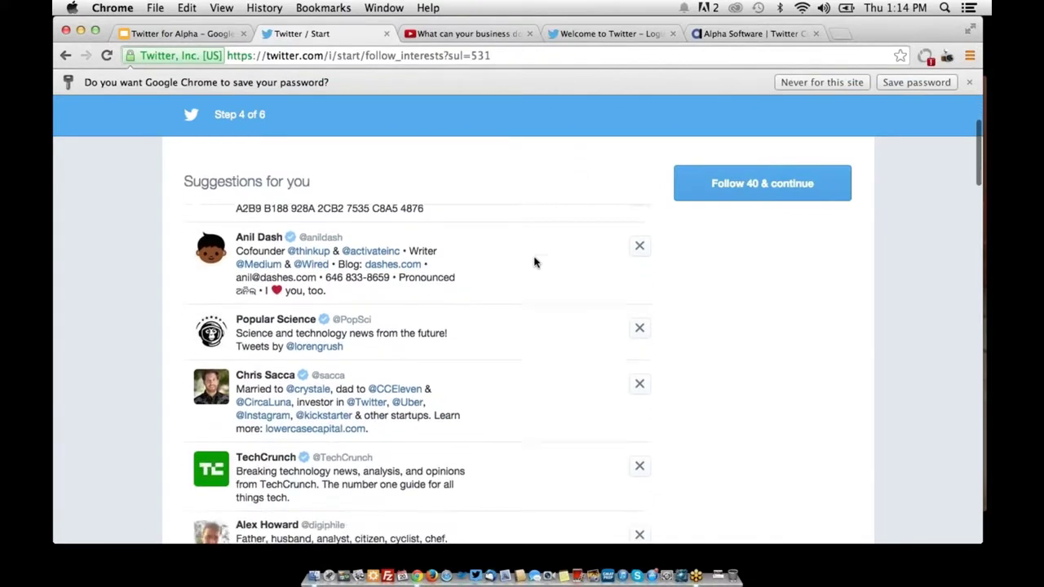
pyautogui.scroll(-4, 534, 262)
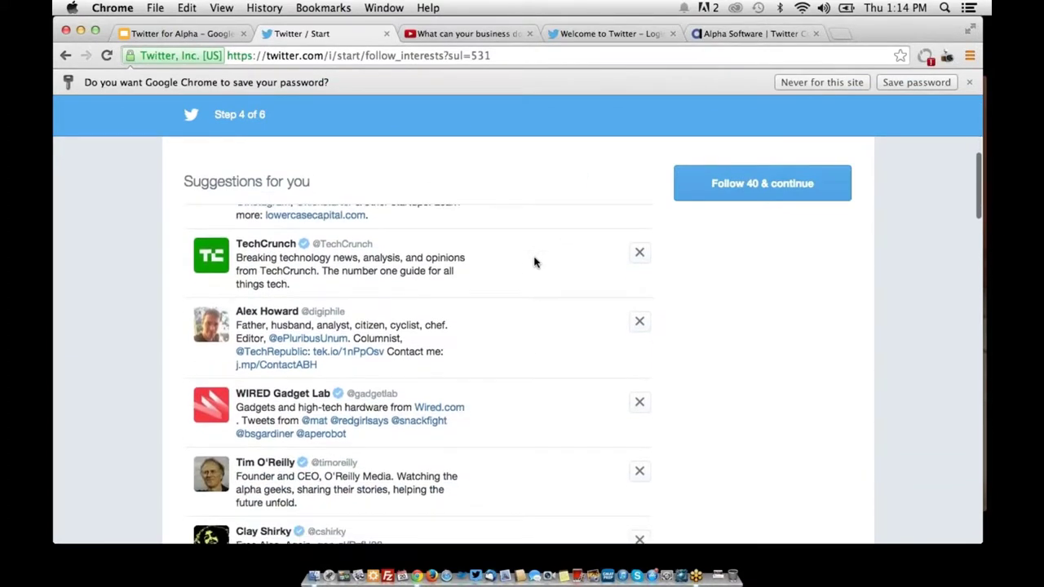
pyautogui.scroll(-7, 534, 261)
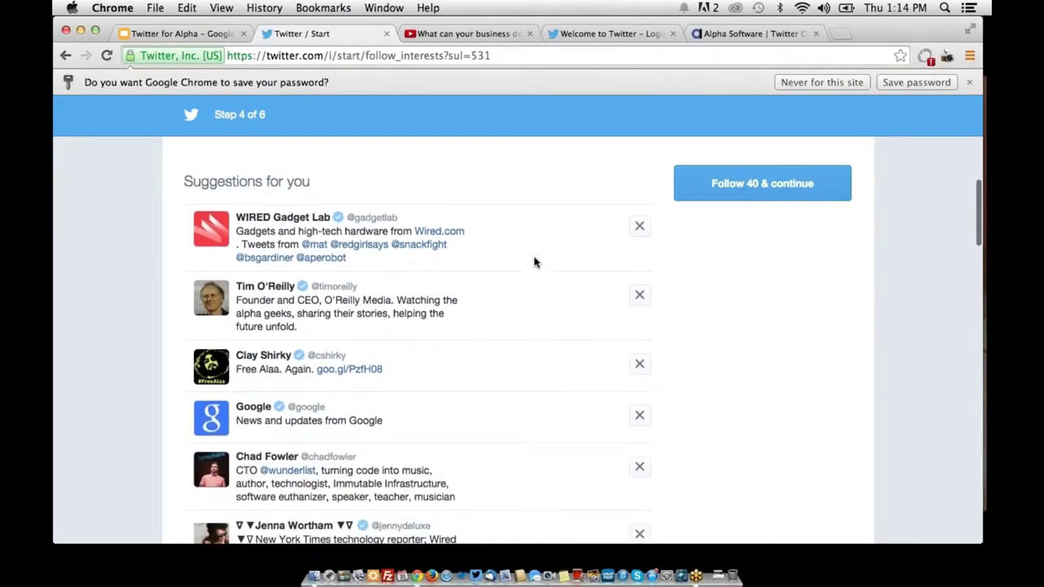
pyautogui.scroll(12, 534, 262)
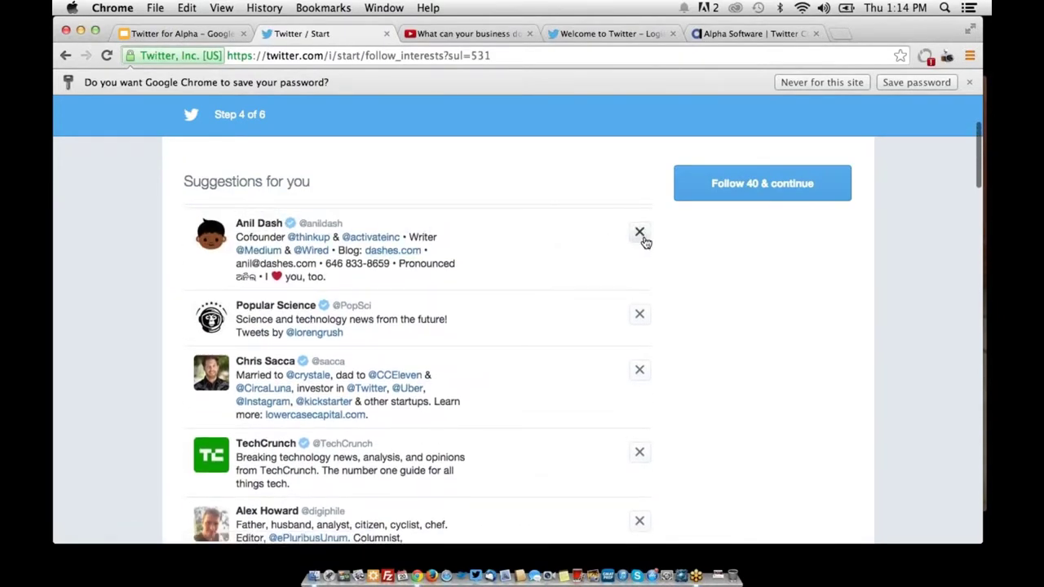
pyautogui.click(642, 234)
pyautogui.scroll(3, 552, 298)
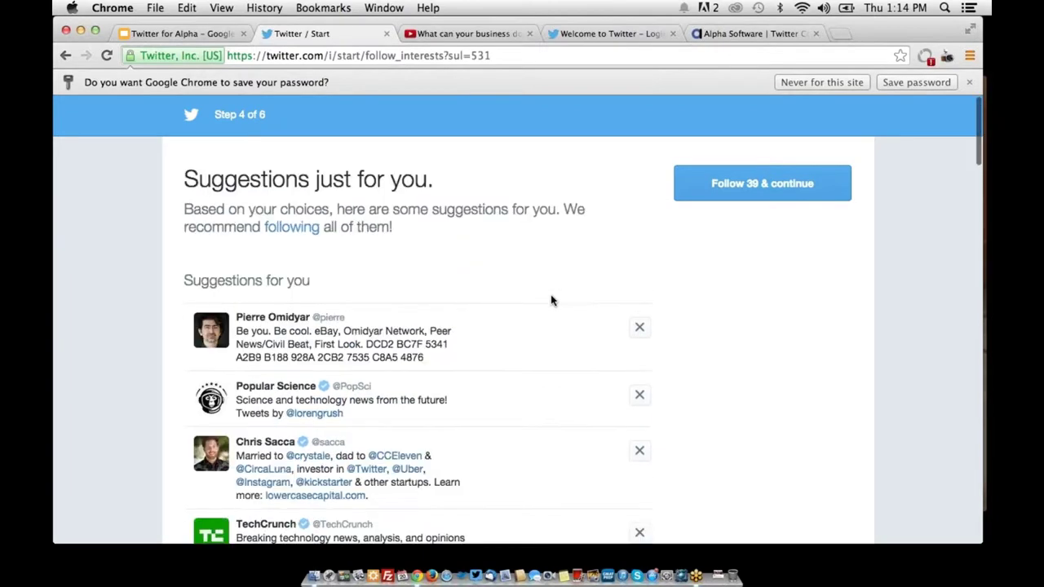
pyautogui.click(717, 201)
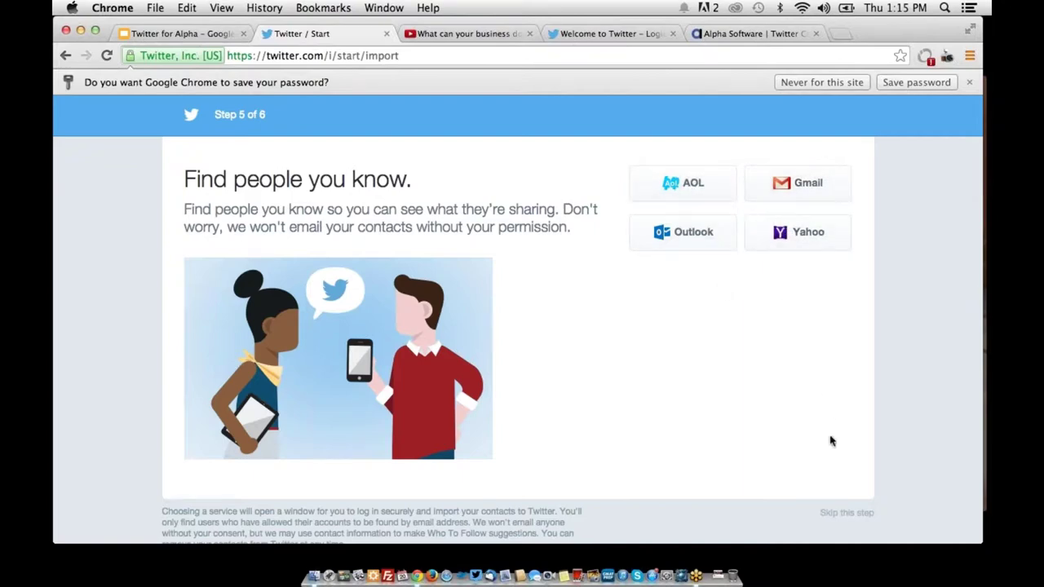
# Skip the Find people you know step to reach the home timeline
pyautogui.click(832, 515)
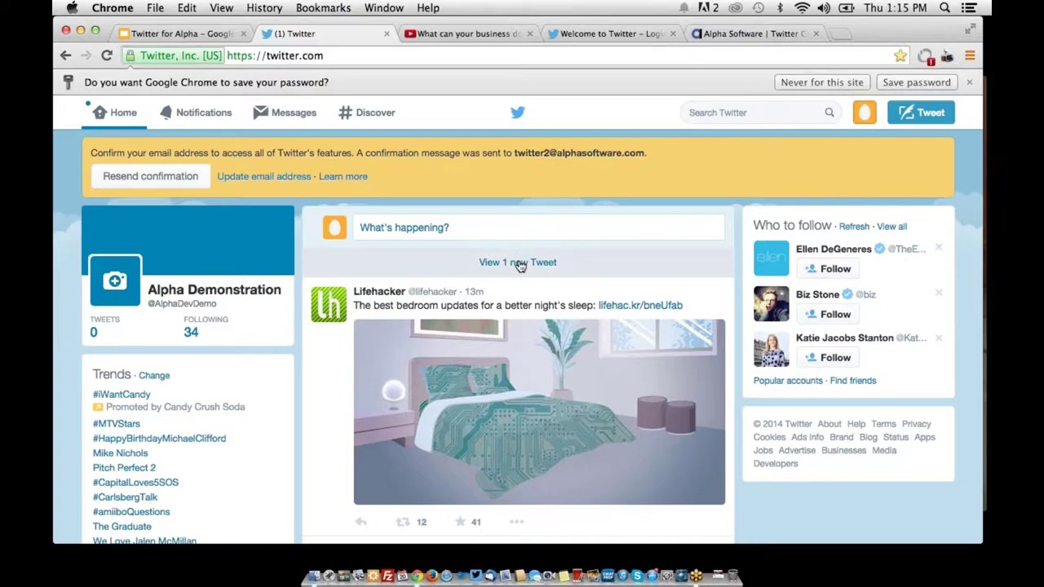
pyautogui.click(519, 264)
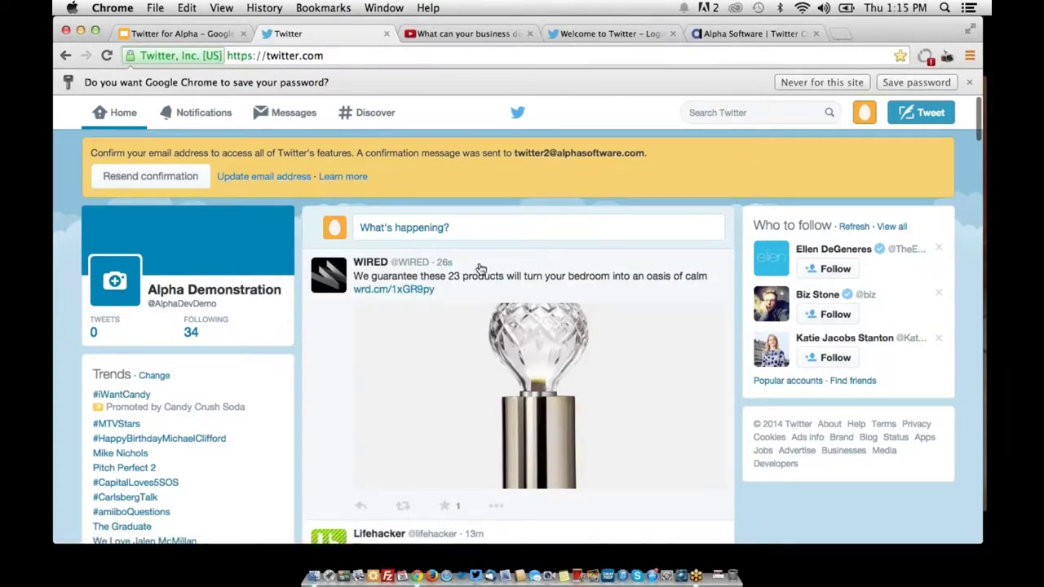
pyautogui.scroll(-8, 481, 269)
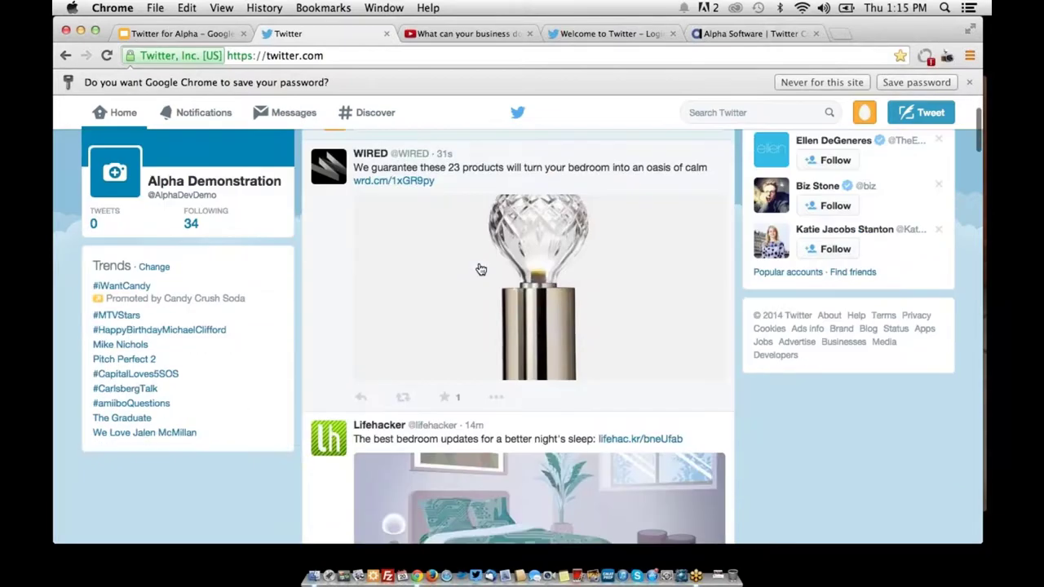
pyautogui.scroll(-3, 481, 269)
pyautogui.scroll(12, 481, 269)
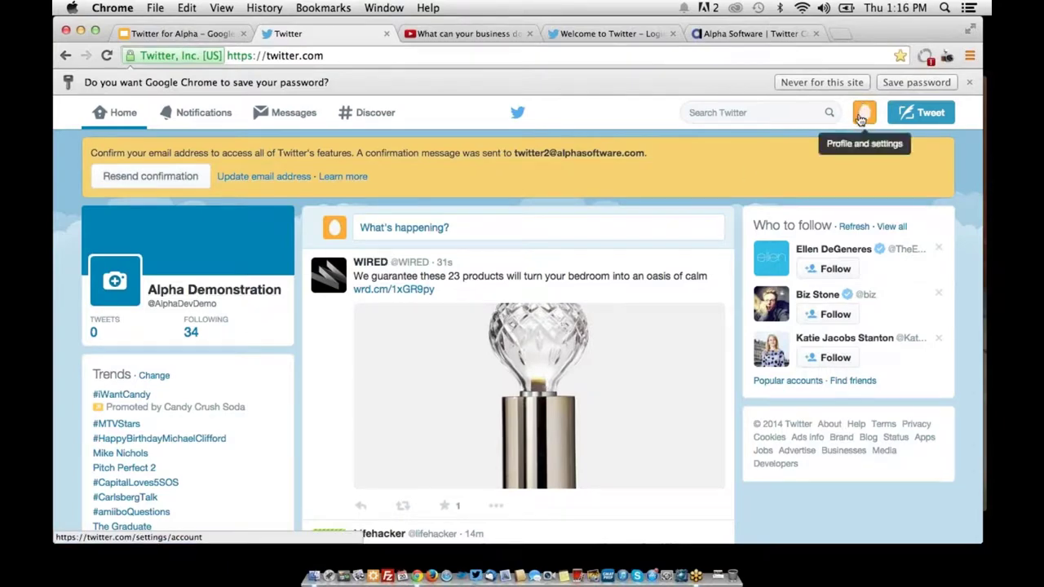
# Open the Account settings page from the avatar menu and review its options
pyautogui.click(865, 122)
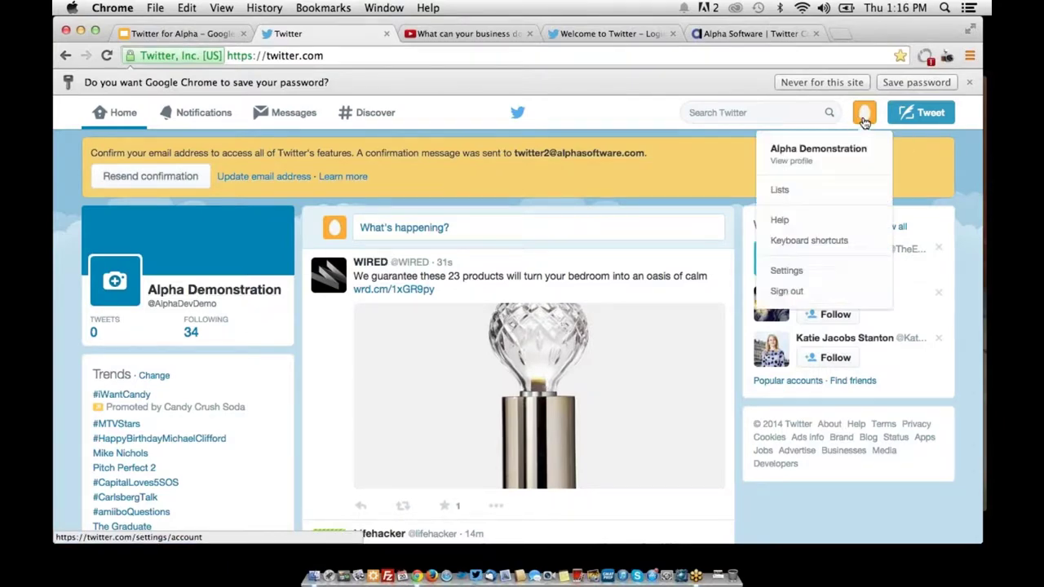
pyautogui.click(847, 278)
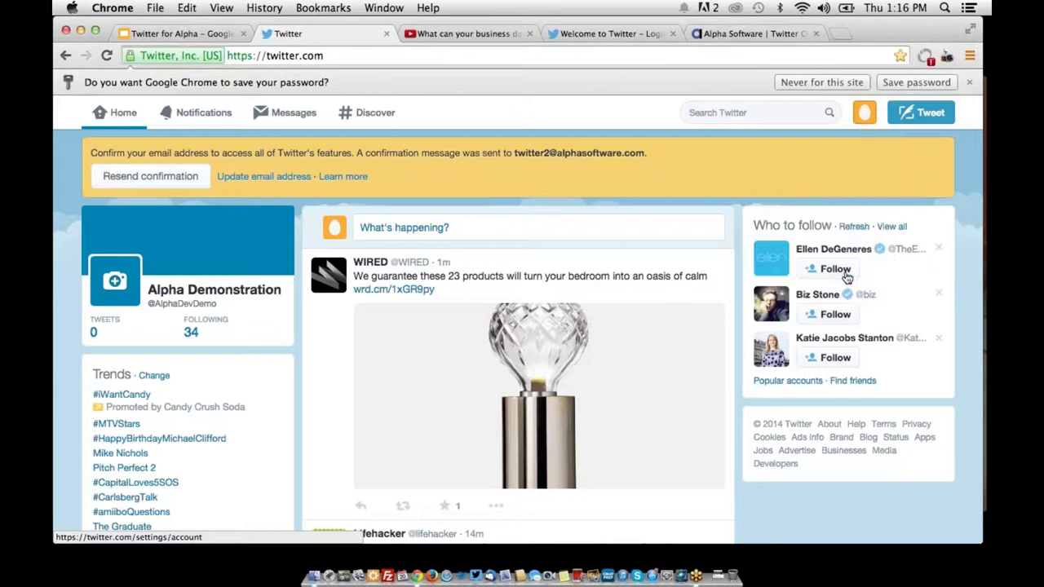
pyautogui.click(864, 118)
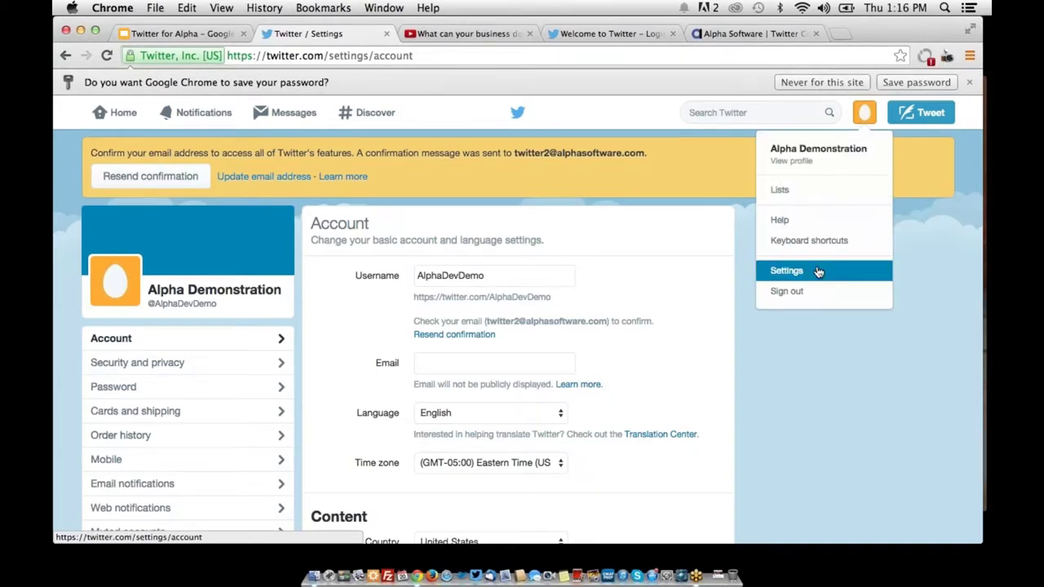
pyautogui.click(344, 367)
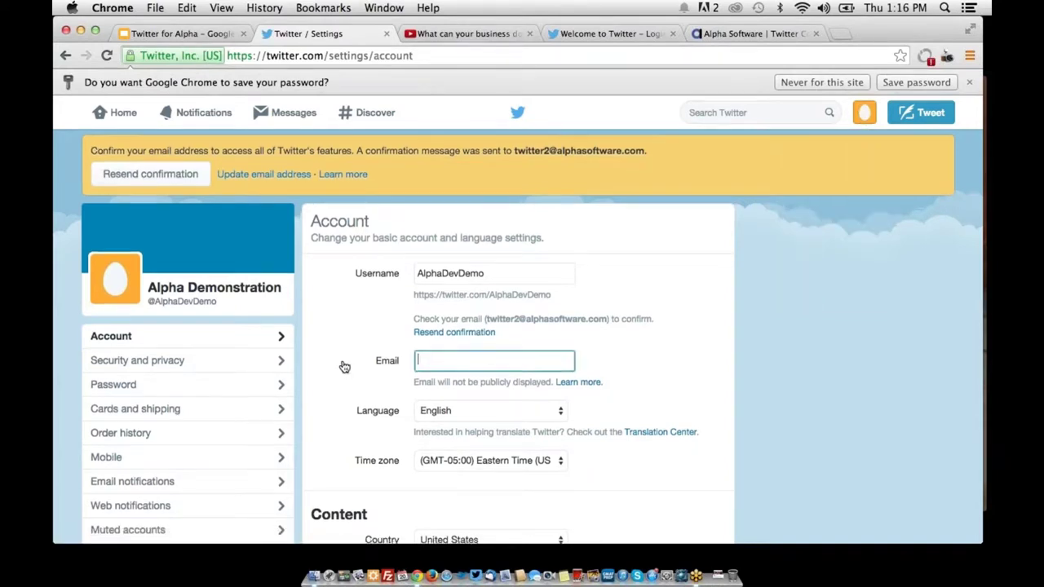
pyautogui.scroll(-3, 344, 367)
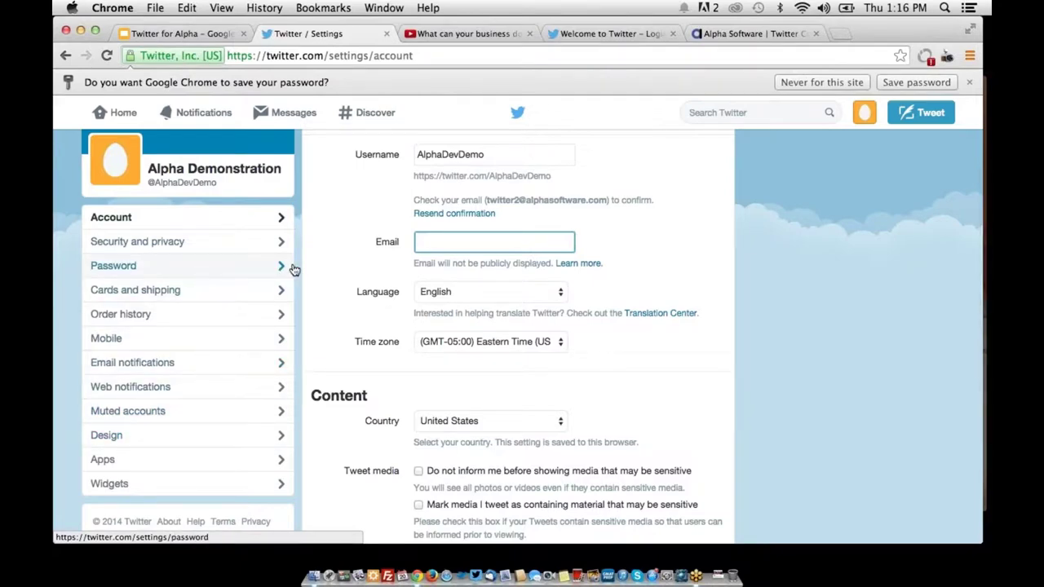
pyautogui.scroll(-3, 293, 269)
pyautogui.scroll(3, 294, 269)
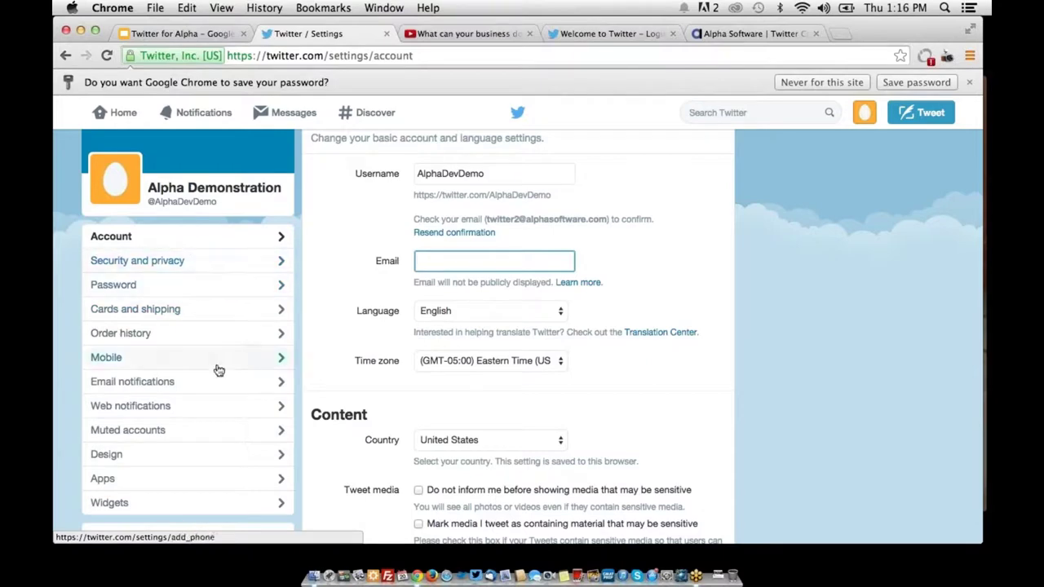
# Briefly view the Design settings page, then return to Account settings
pyautogui.click(194, 454)
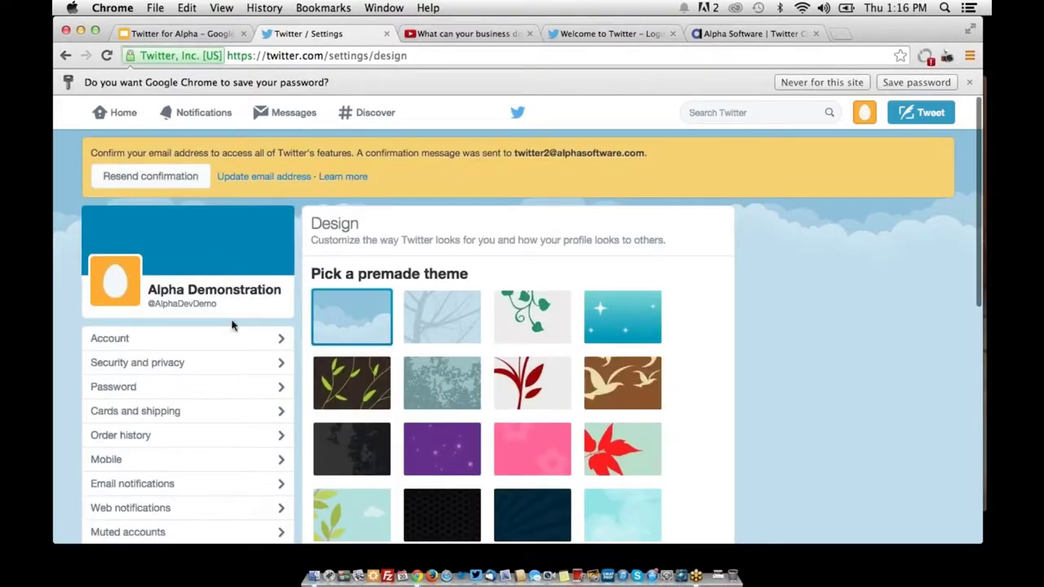
pyautogui.click(196, 339)
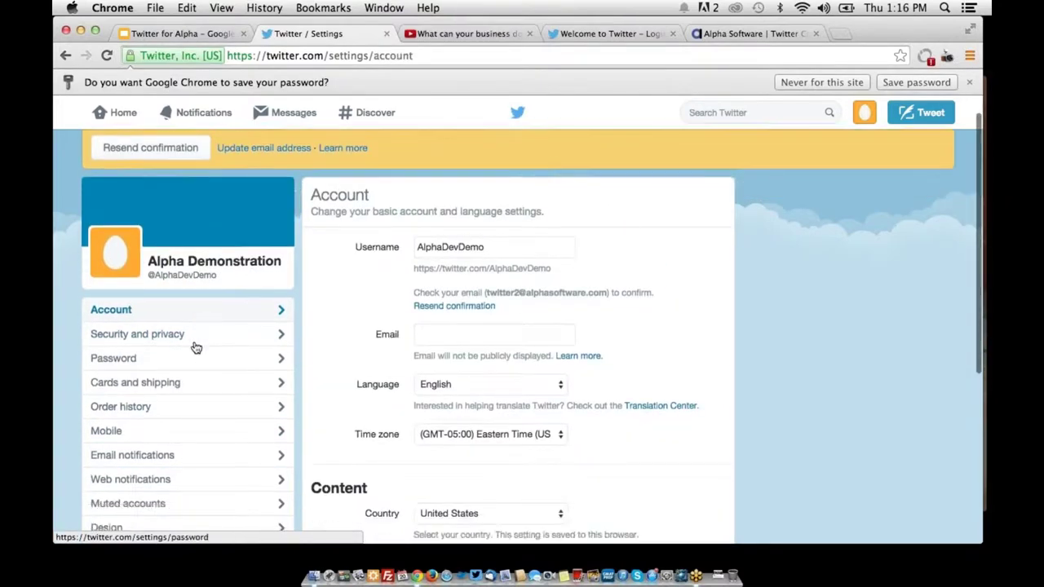
pyautogui.scroll(-3, 196, 348)
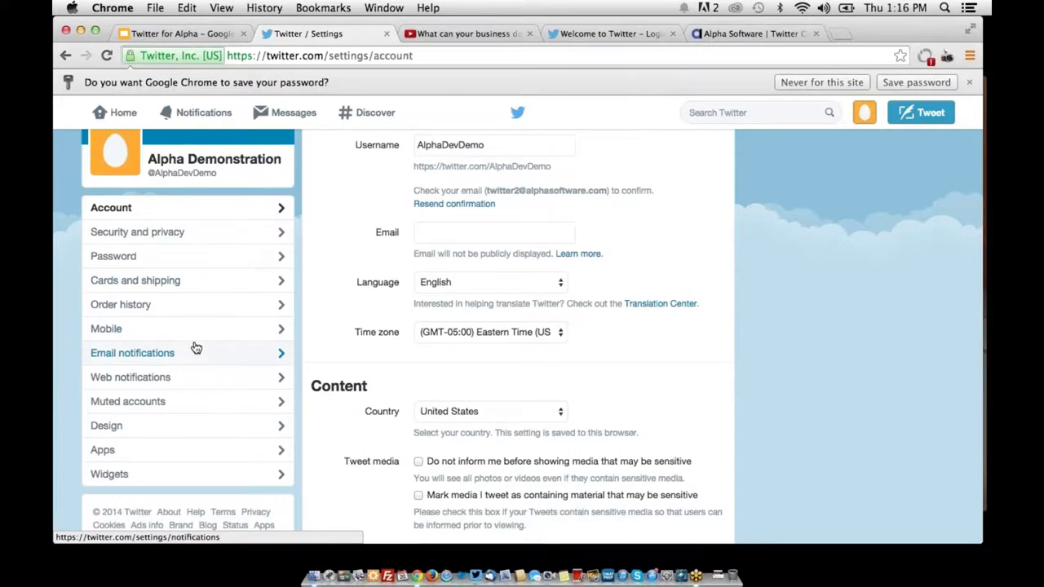
pyautogui.scroll(3, 195, 348)
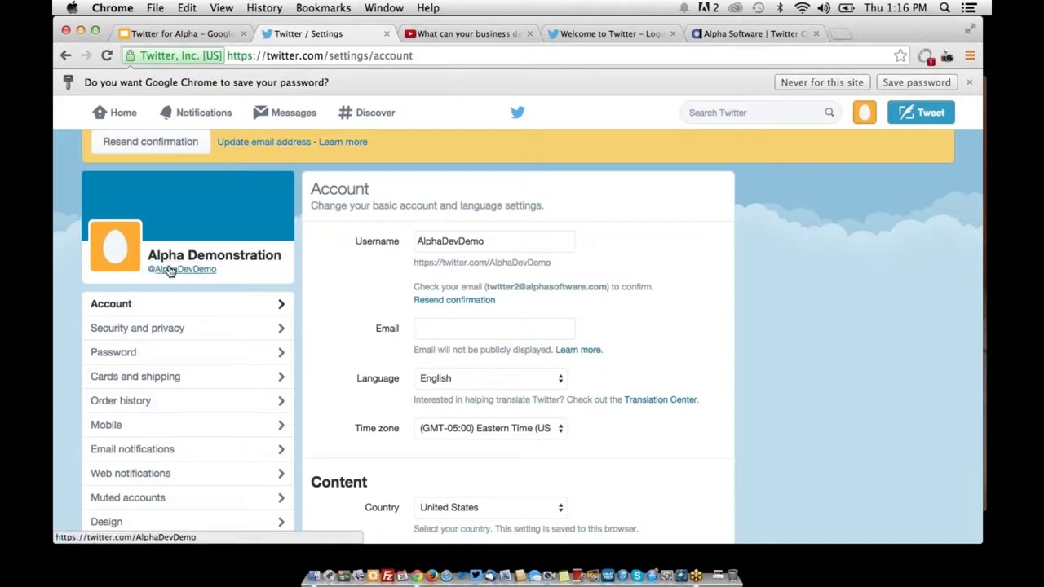
# Open the Alpha Demonstration profile page from the avatar in the settings sidebar
pyautogui.click(128, 271)
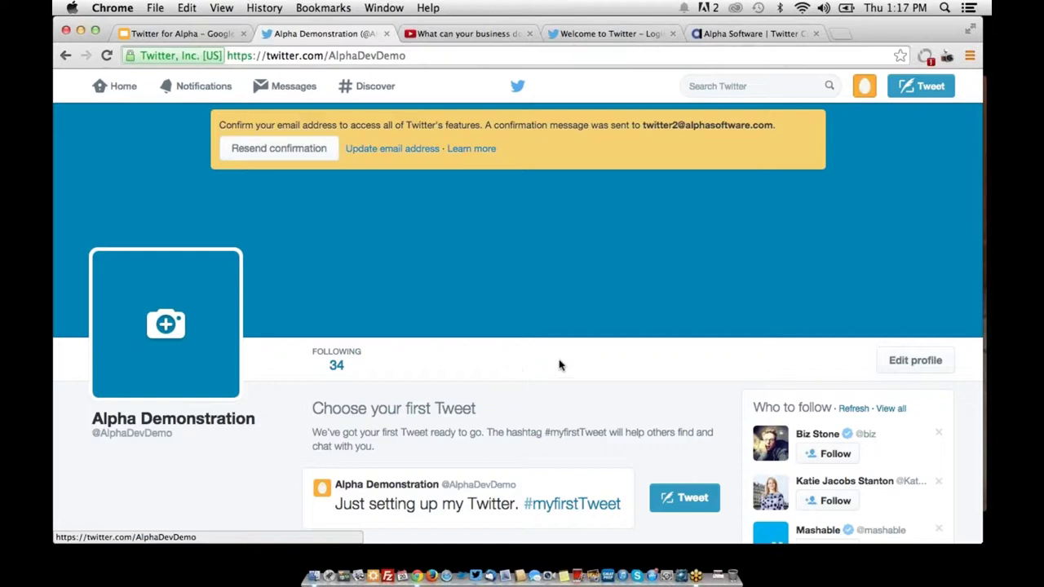
pyautogui.click(909, 369)
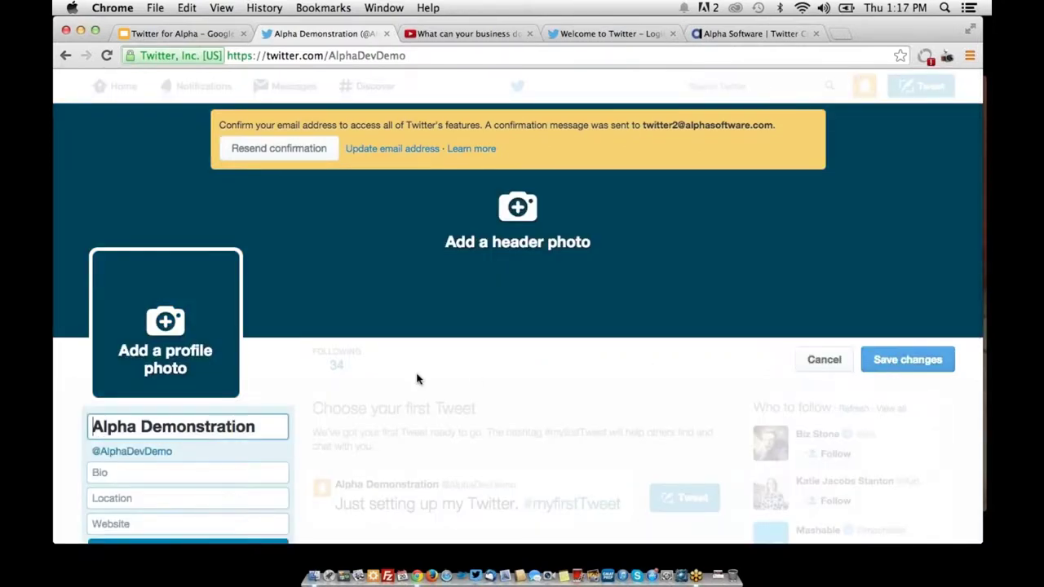
pyautogui.scroll(-2, 415, 378)
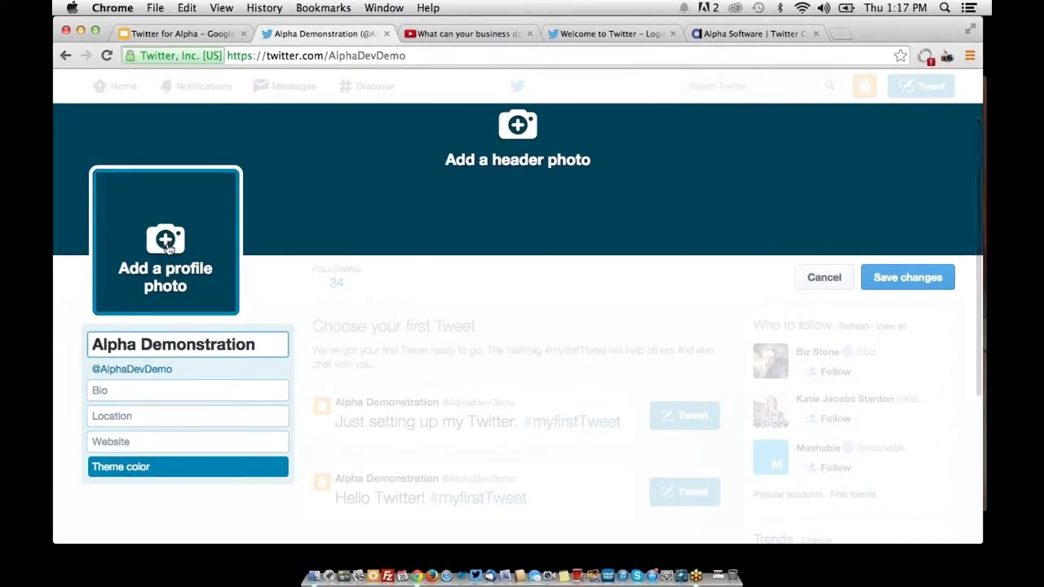
pyautogui.click(191, 389)
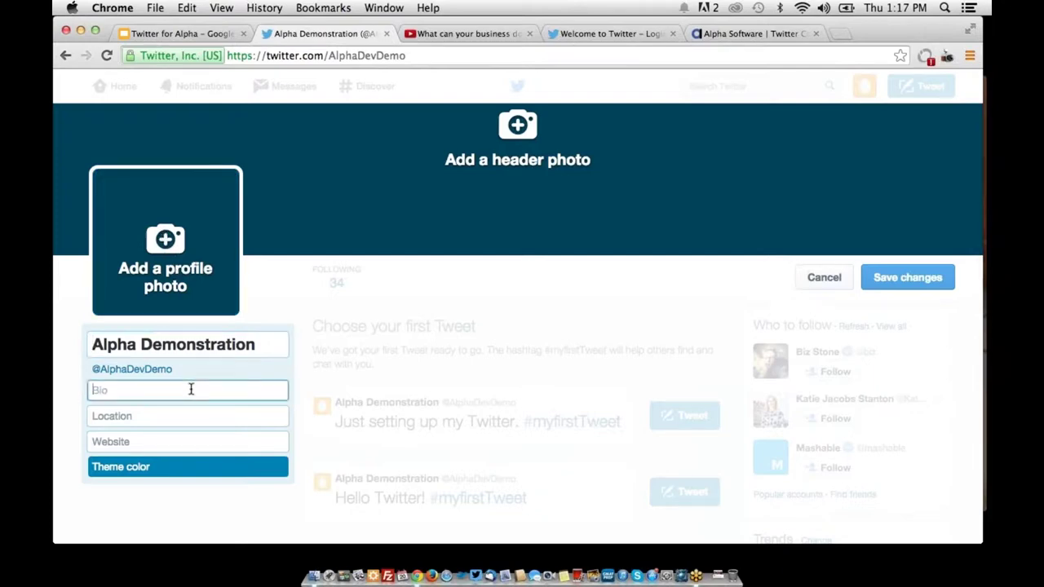
pyautogui.write('This is a demonstration account fo')
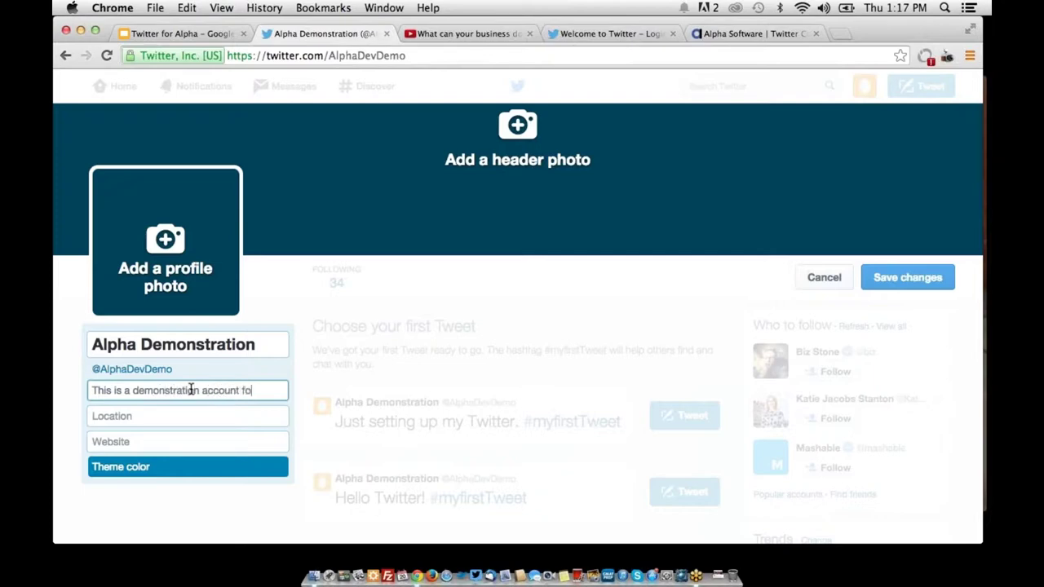
pyautogui.write('r @Alpha')
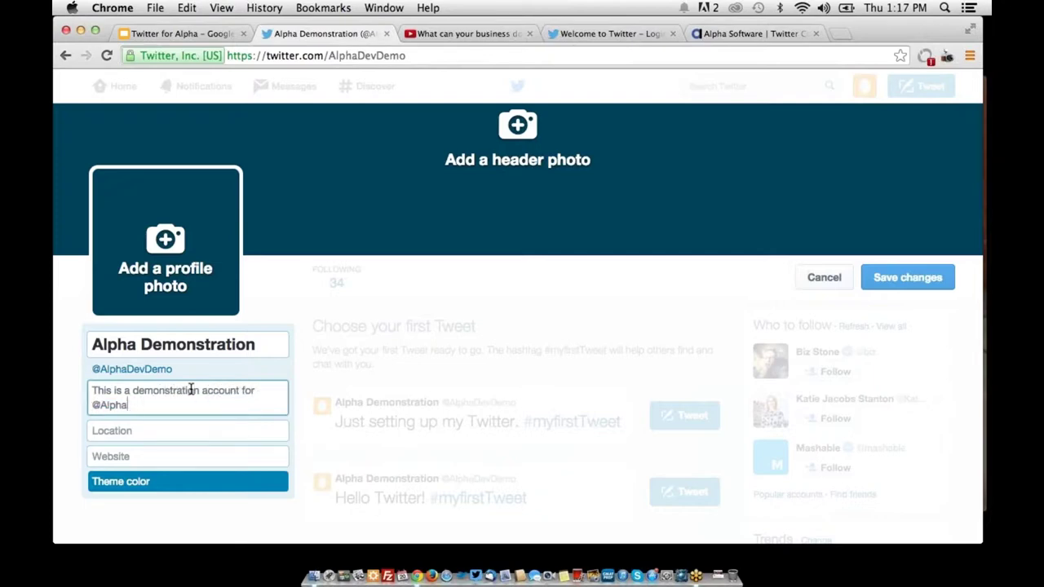
pyautogui.write('Software .')
pyautogui.click(221, 461)
pyautogui.write('alpha')
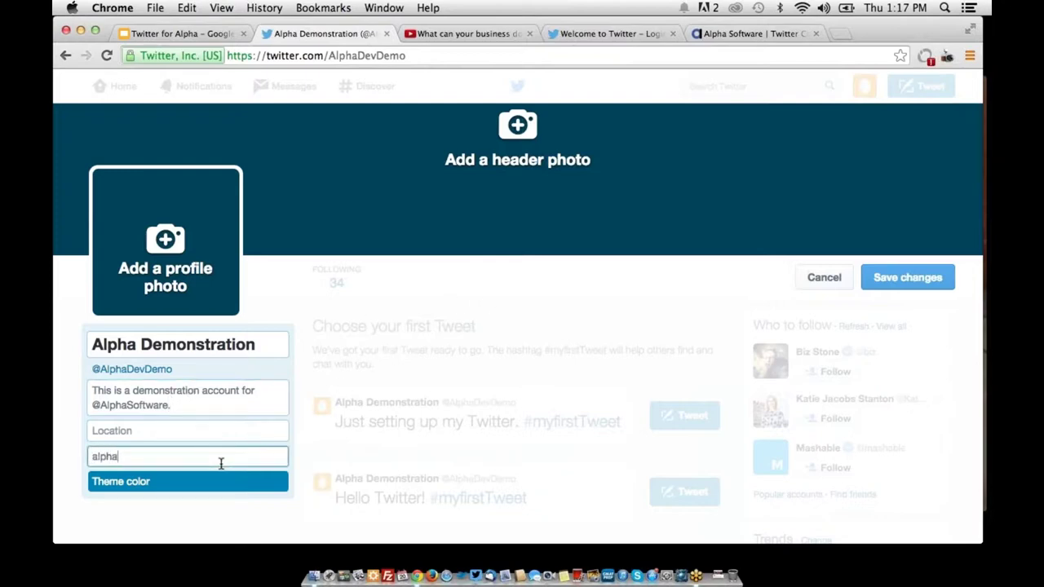
pyautogui.write('software.com')
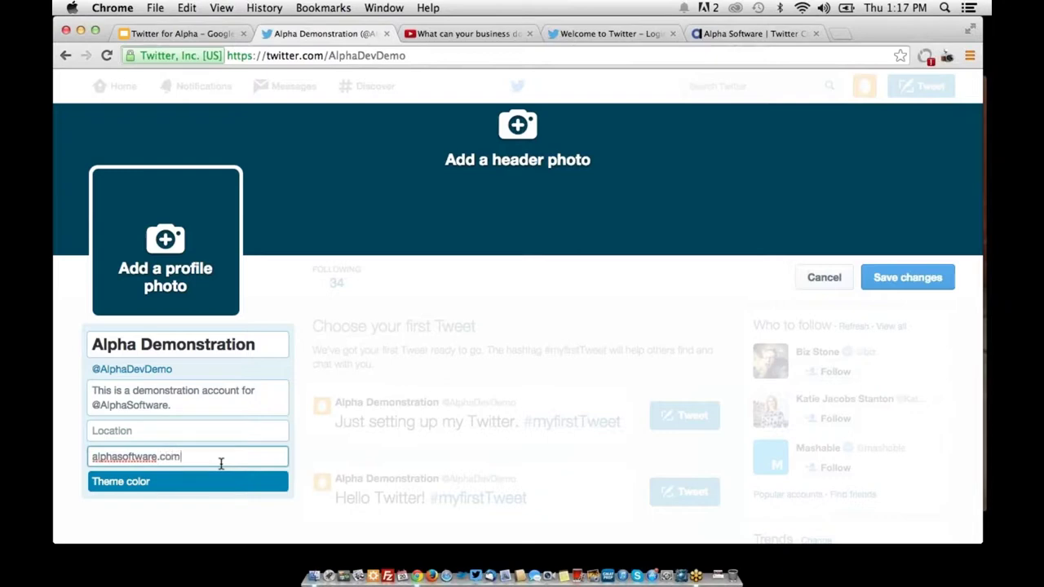
pyautogui.click(234, 436)
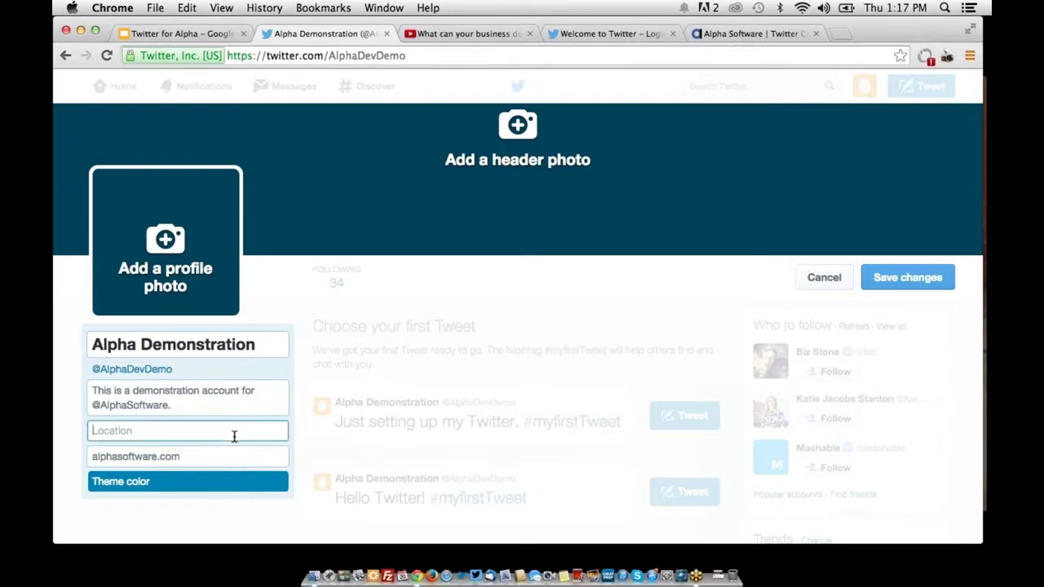
pyautogui.write('Boston, MA')
pyautogui.click(891, 276)
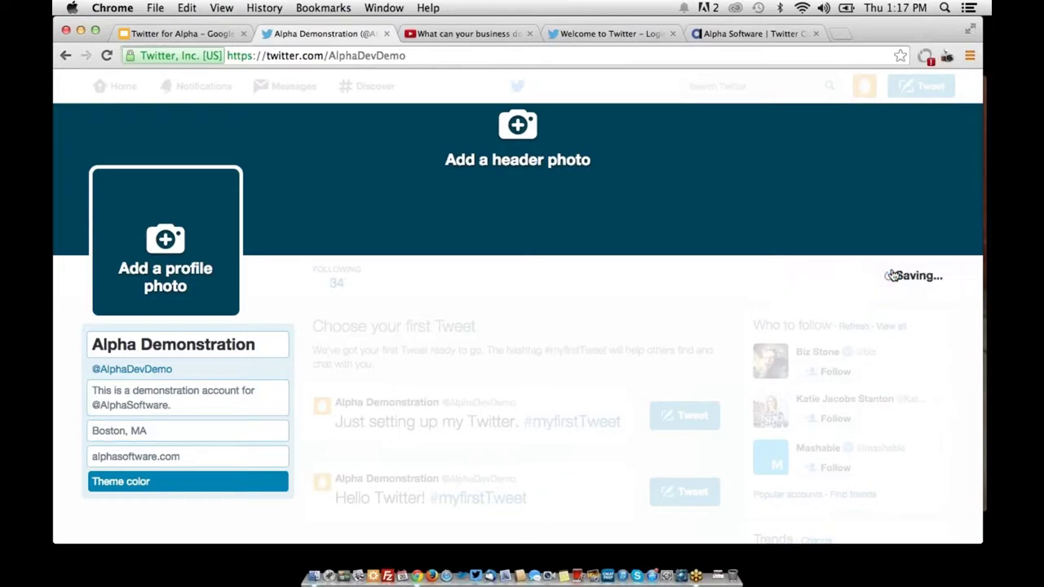
pyautogui.scroll(-1, 464, 255)
# Return from Mission Control to the Chrome window showing the saved profile
pyautogui.hotkey('ctrl', 'Up')
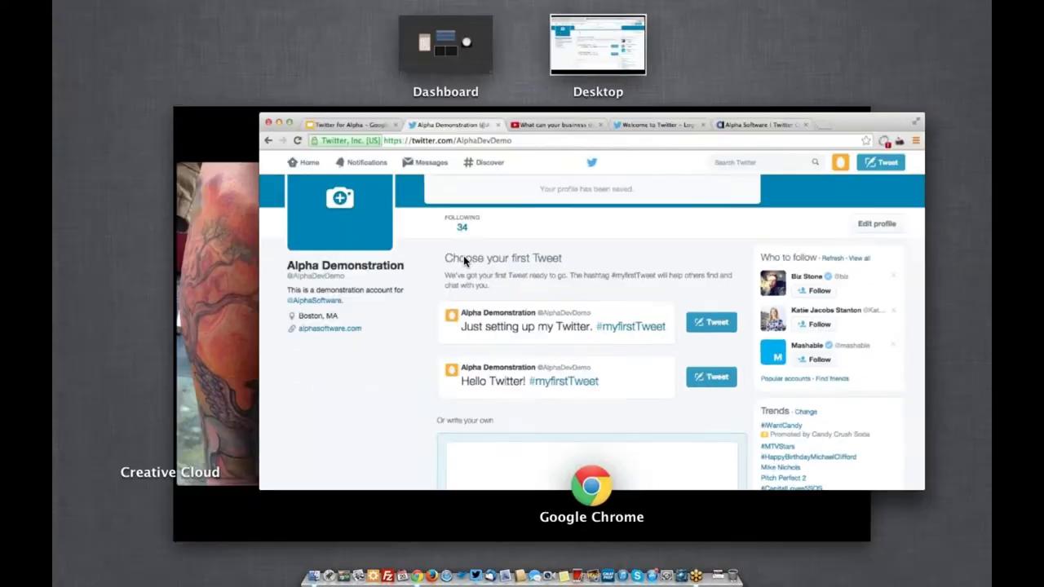
pyautogui.click(457, 295)
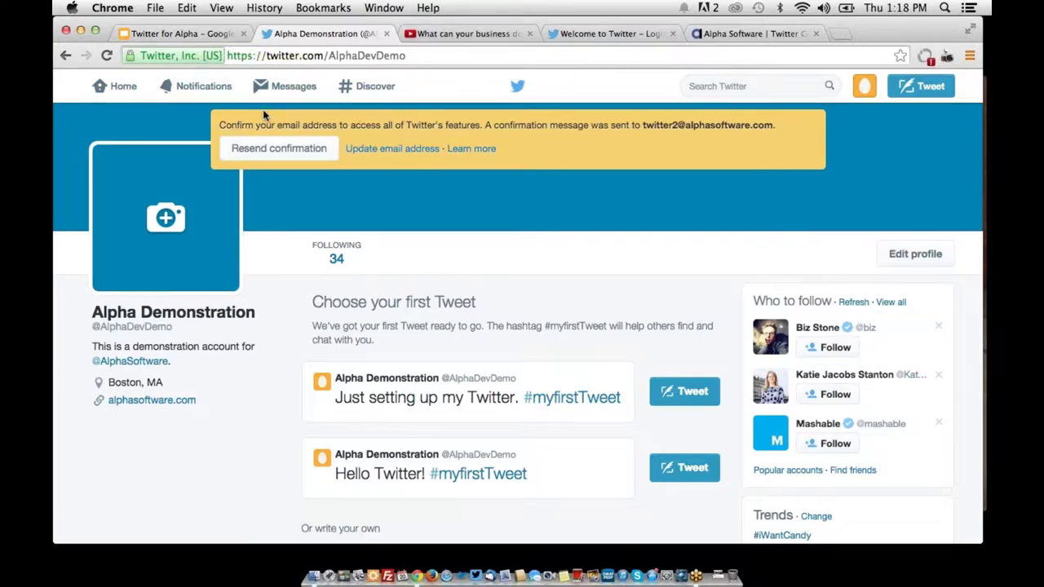
# Switch to the Google Slides presentation and advance three slides to 'Who sees what?'
pyautogui.click(172, 36)
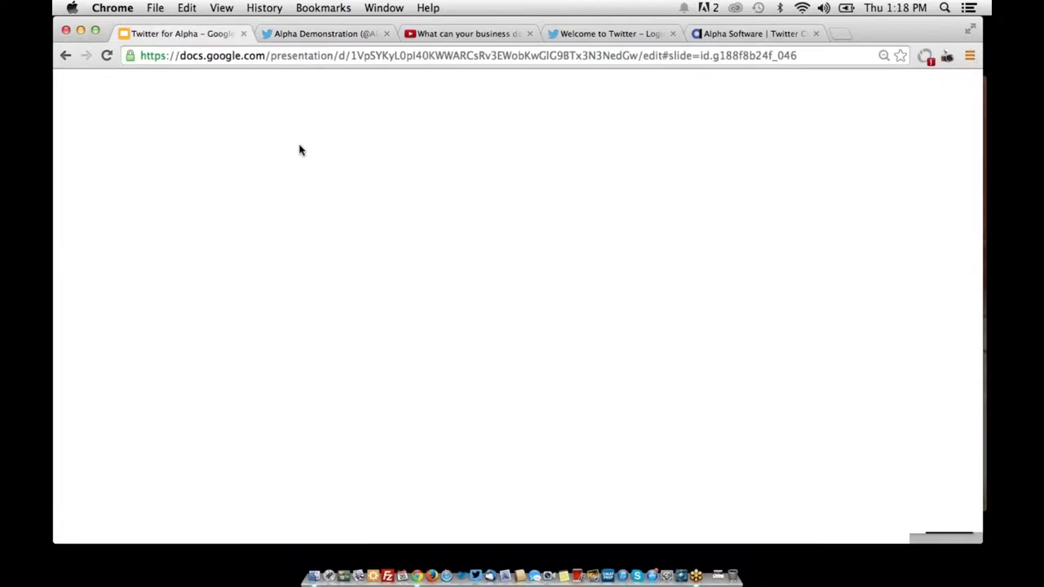
pyautogui.press('Right')
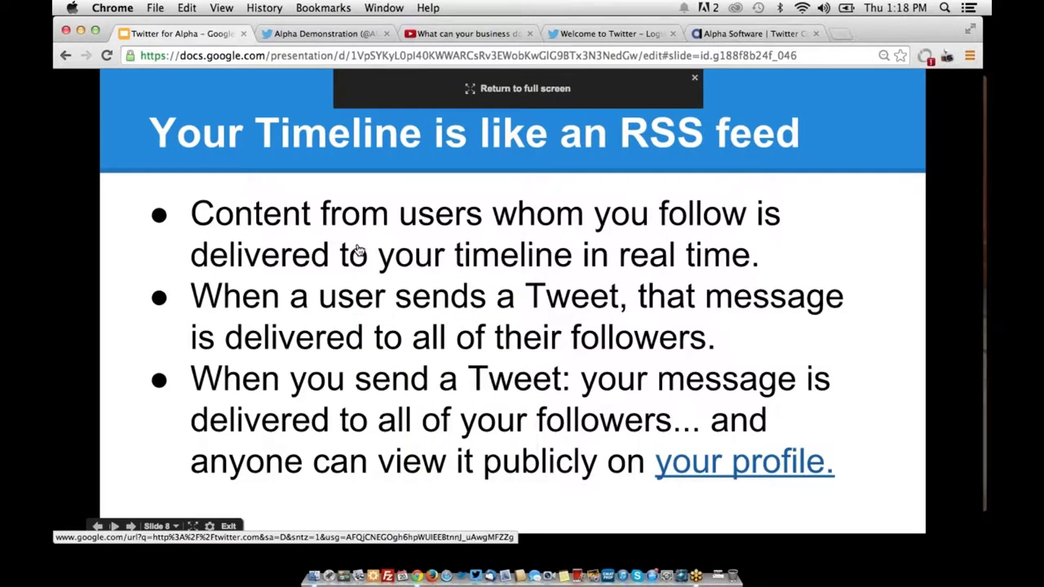
pyautogui.press('Right')
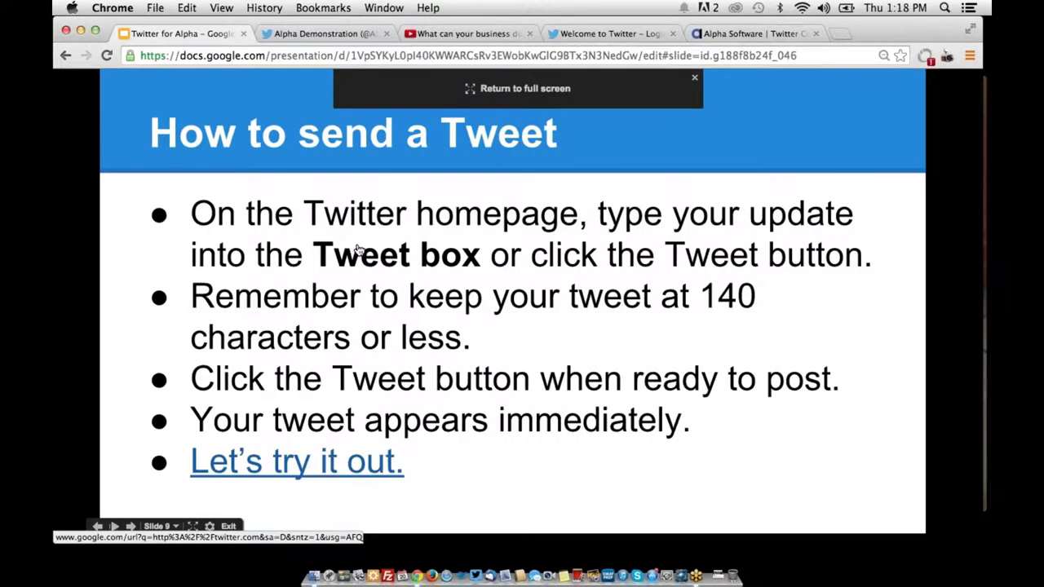
pyautogui.press('Right')
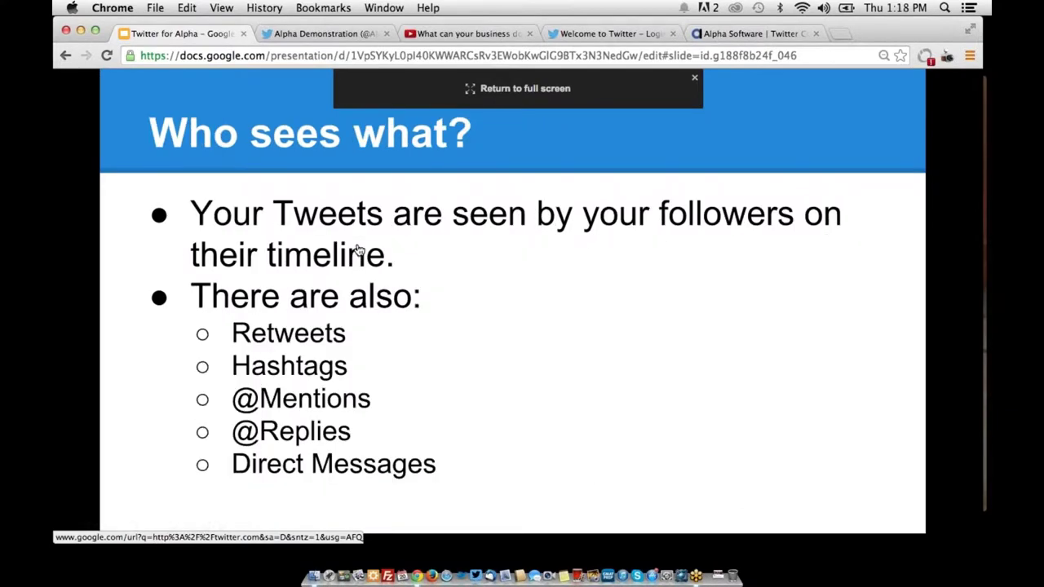
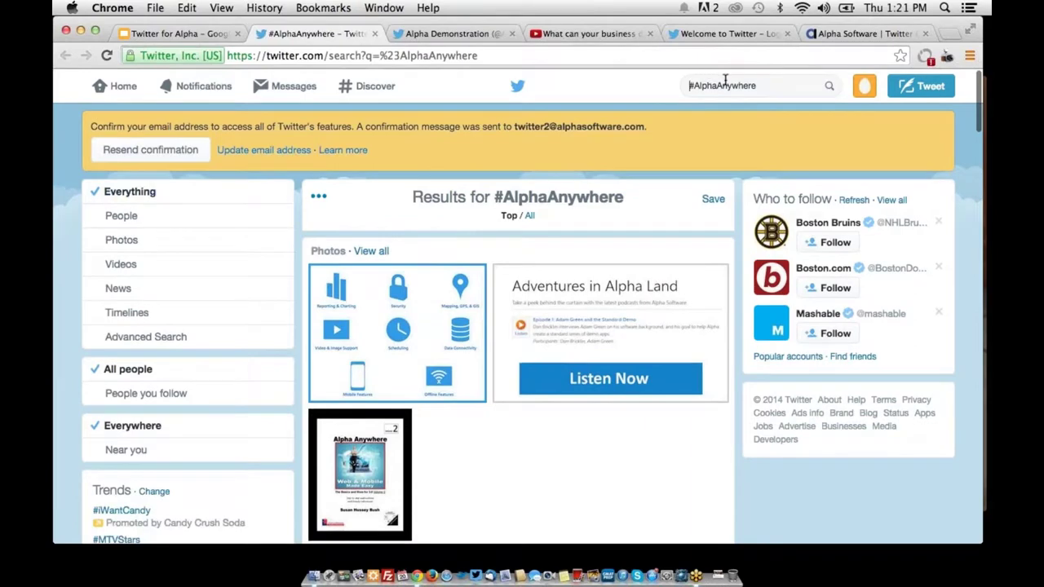
# Replace the #AlphaAnywhere query with #html5, search, and scroll through the results
pyautogui.click(690, 85)
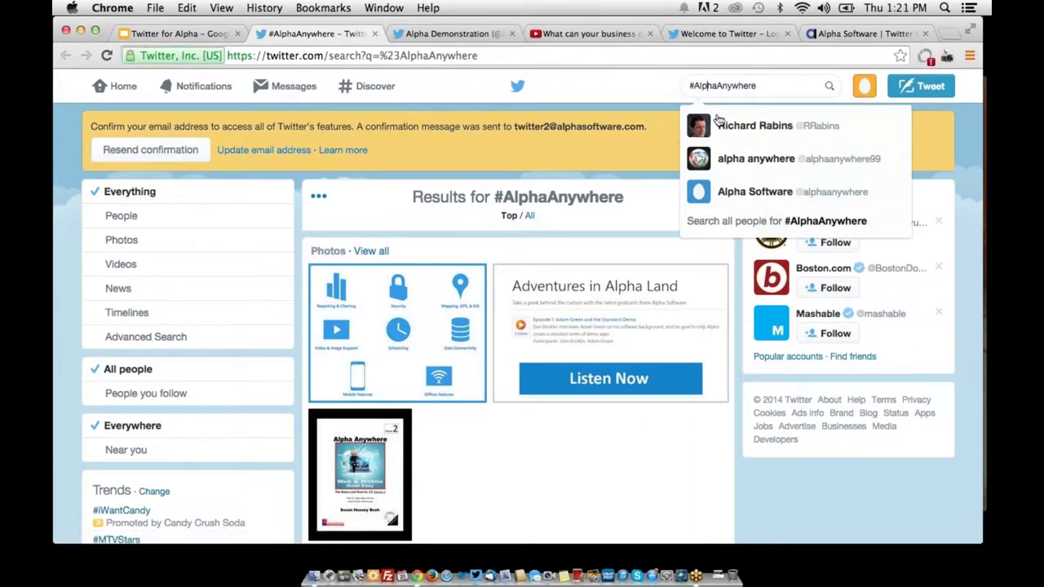
pyautogui.tripleClick(744, 87)
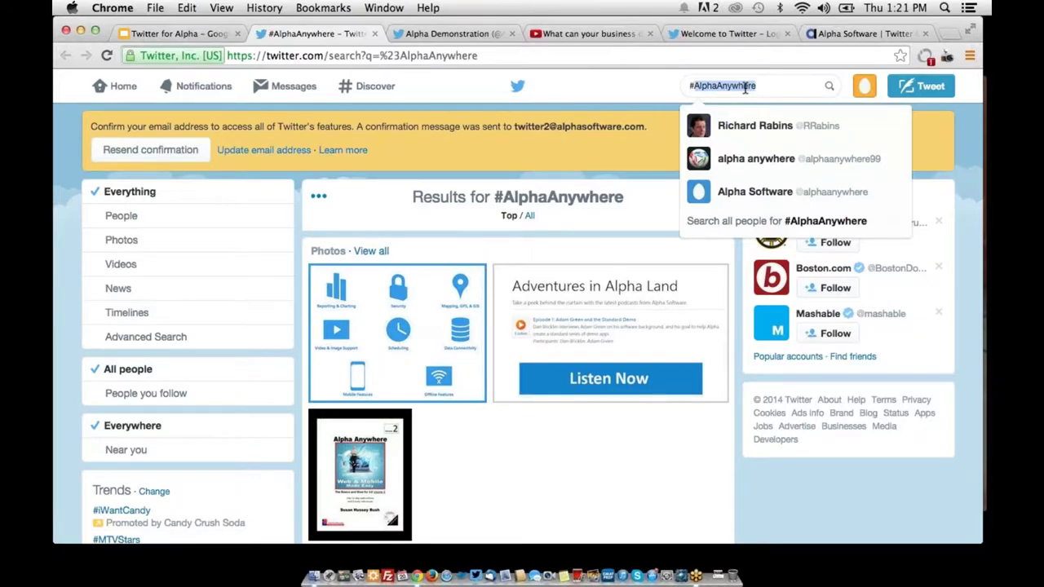
pyautogui.write('#html5')
pyautogui.press('Return')
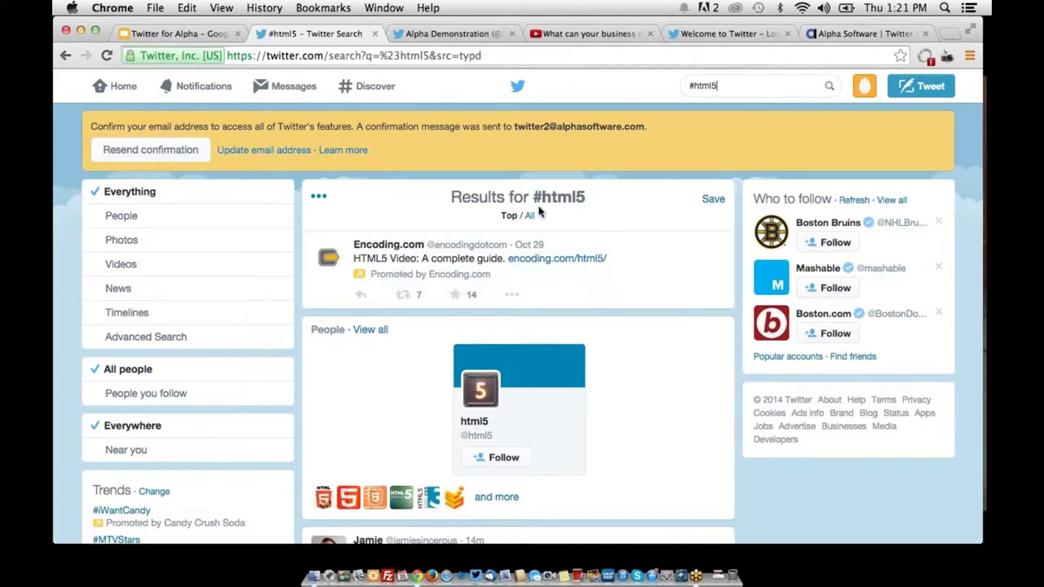
pyautogui.scroll(-5, 538, 211)
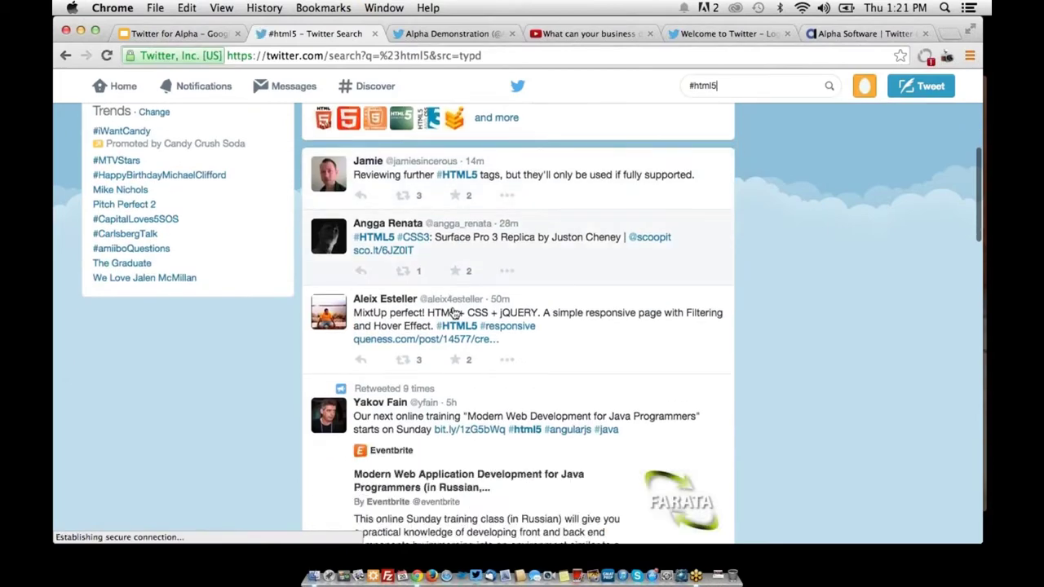
pyautogui.scroll(-3, 498, 212)
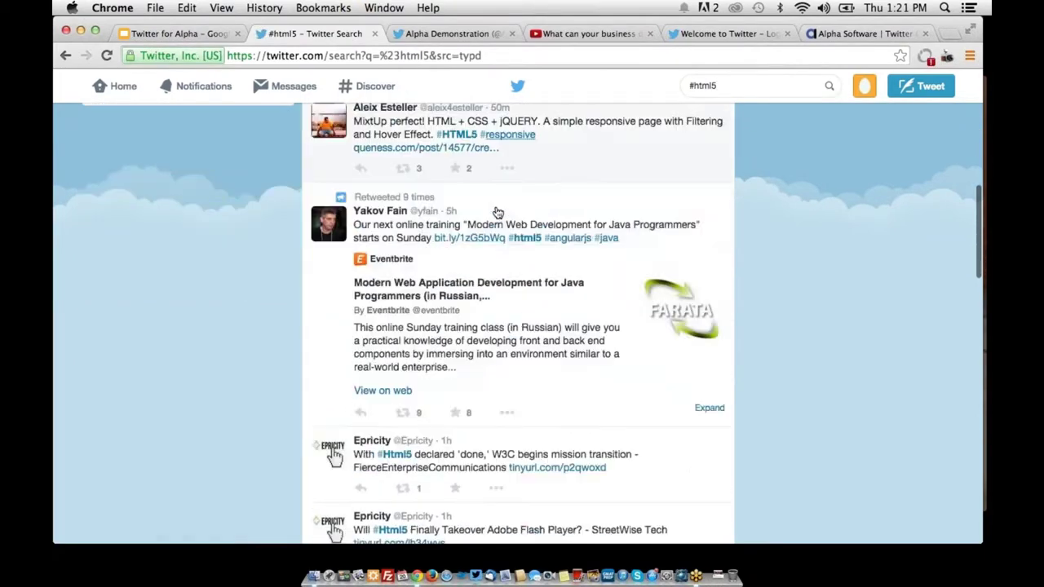
pyautogui.scroll(-3, 497, 212)
# Change the search query to #css3 and run it
pyautogui.click(710, 96)
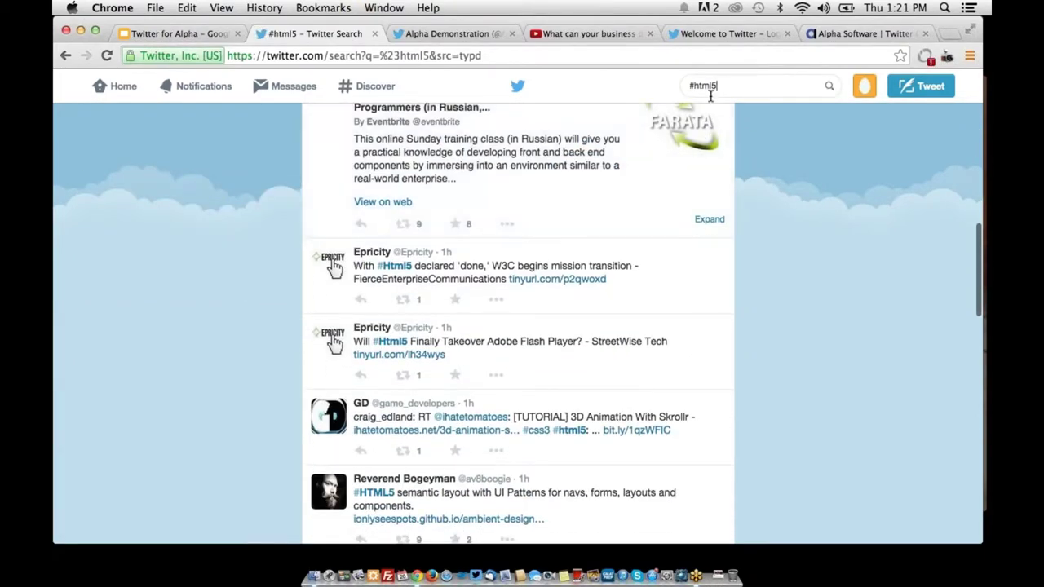
pyautogui.tripleClick(729, 88)
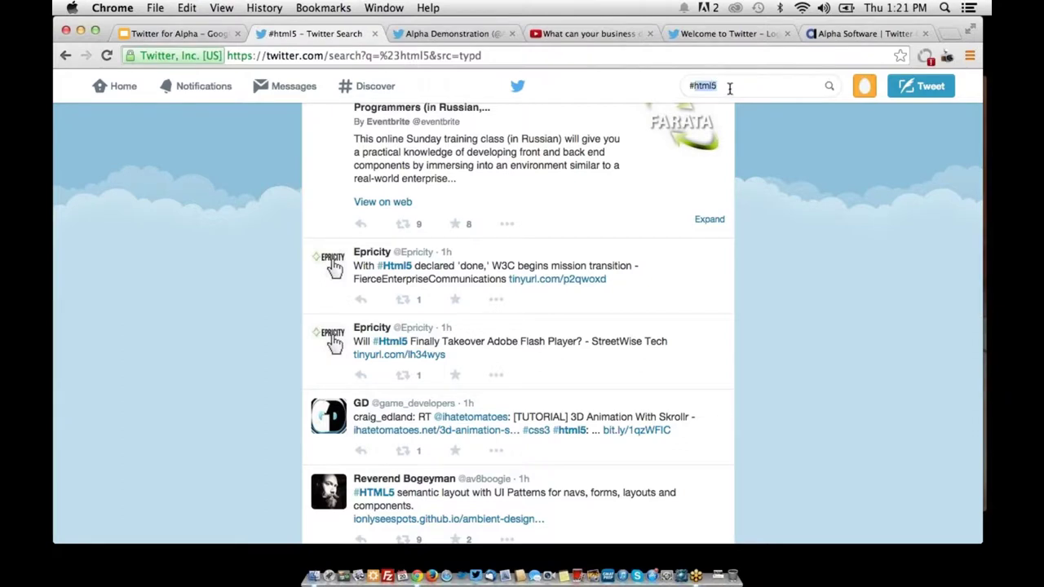
pyautogui.click(729, 88)
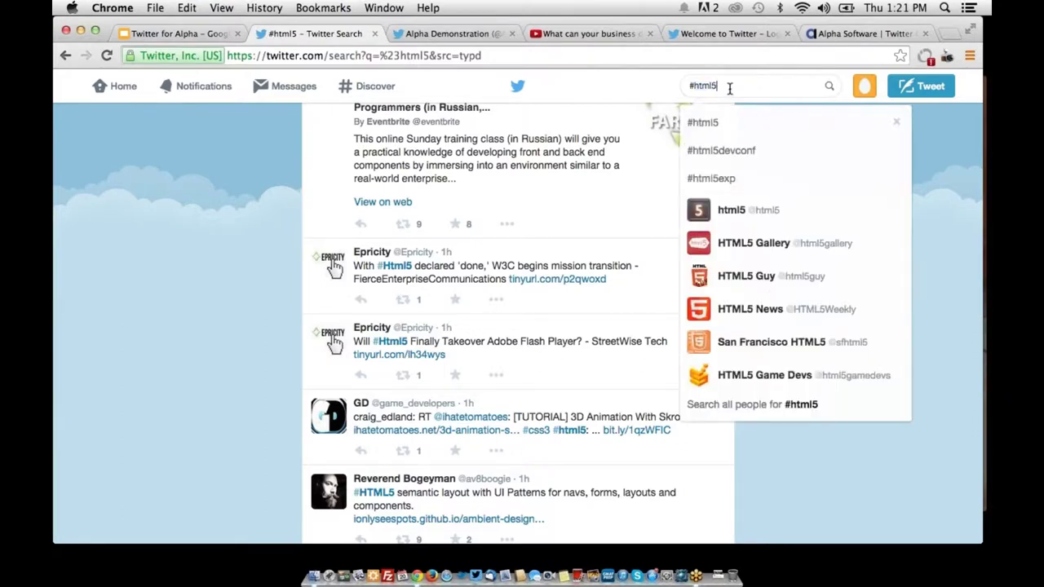
pyautogui.press('BackSpace')
pyautogui.press('BackSpace')
pyautogui.press('BackSpace')
pyautogui.write('css')
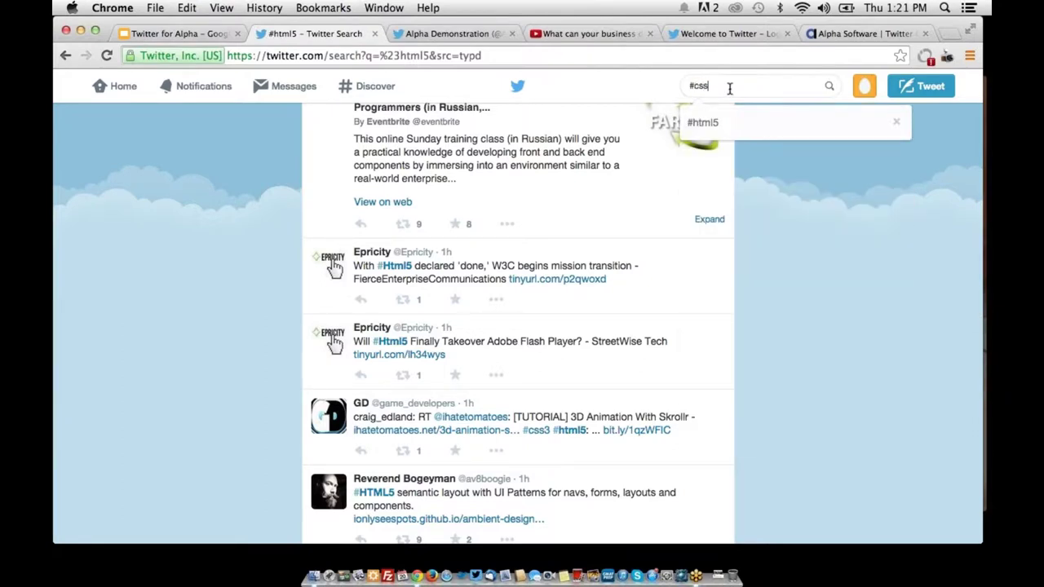
pyautogui.write('3')
pyautogui.press('Return')
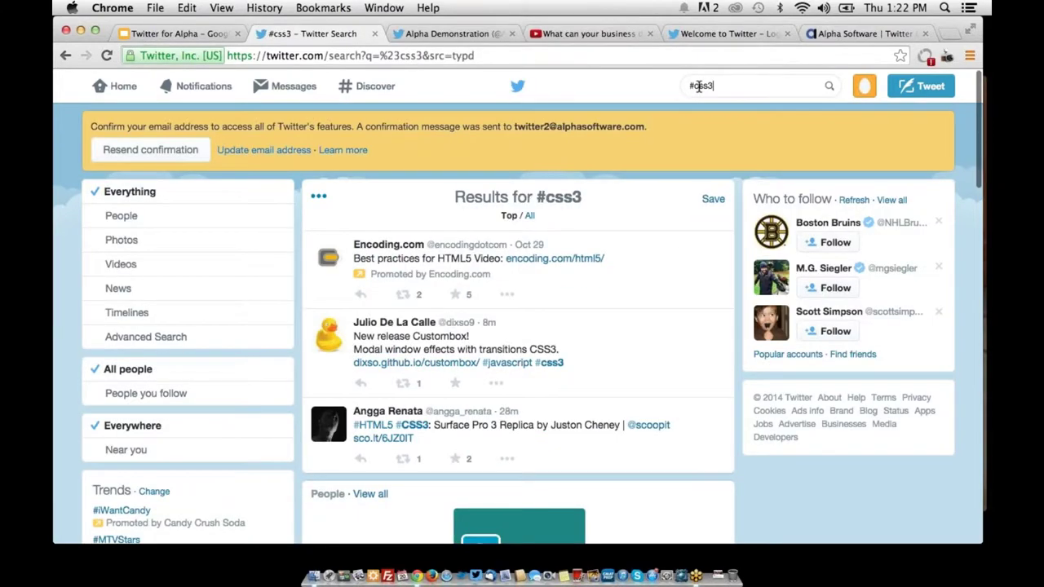
# Replace the query with #android and run the search
pyautogui.tripleClick(699, 86)
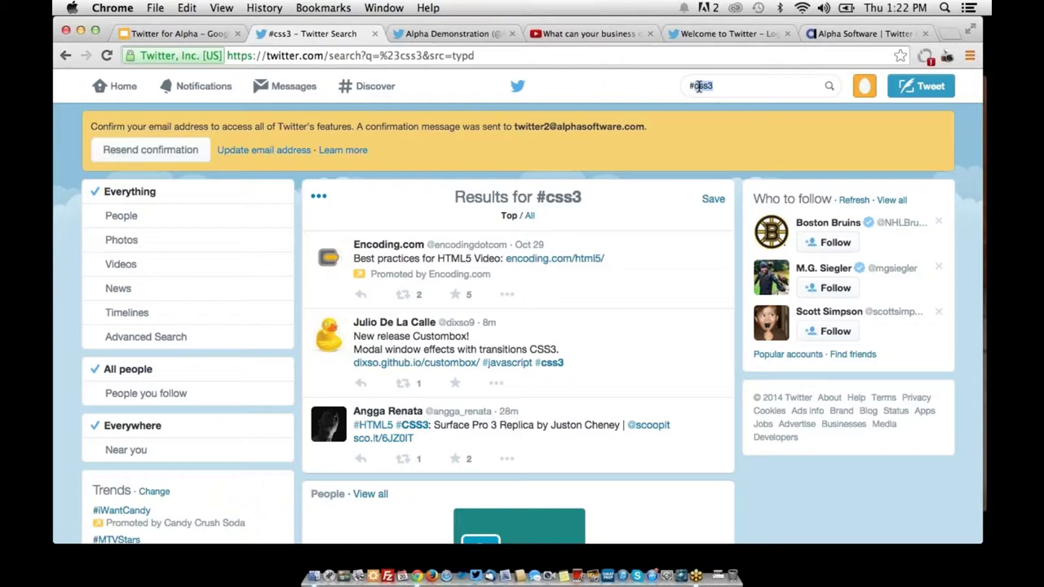
pyautogui.press('BackSpace')
pyautogui.write('#')
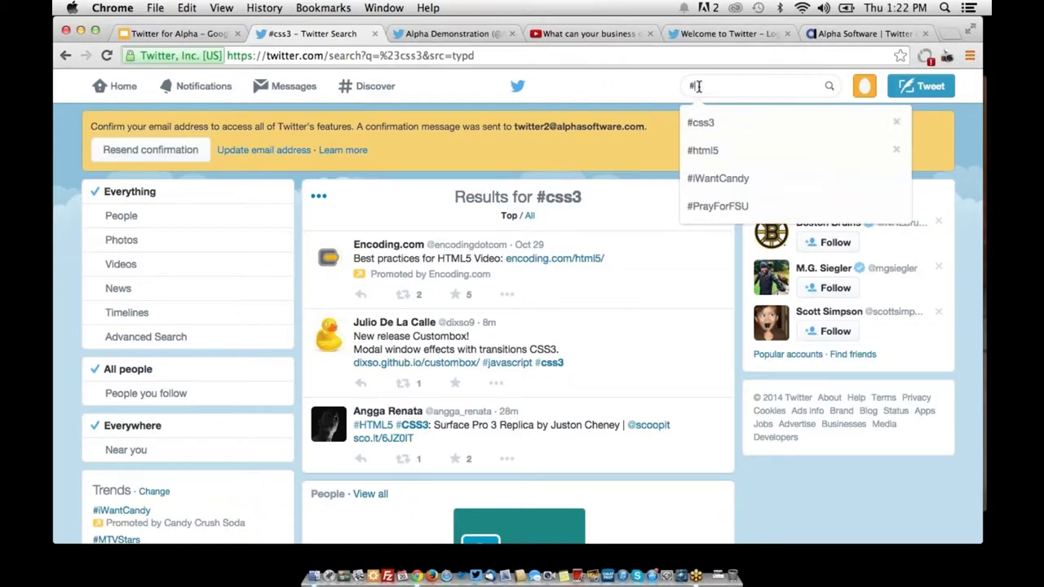
pyautogui.write('android')
pyautogui.press('Return')
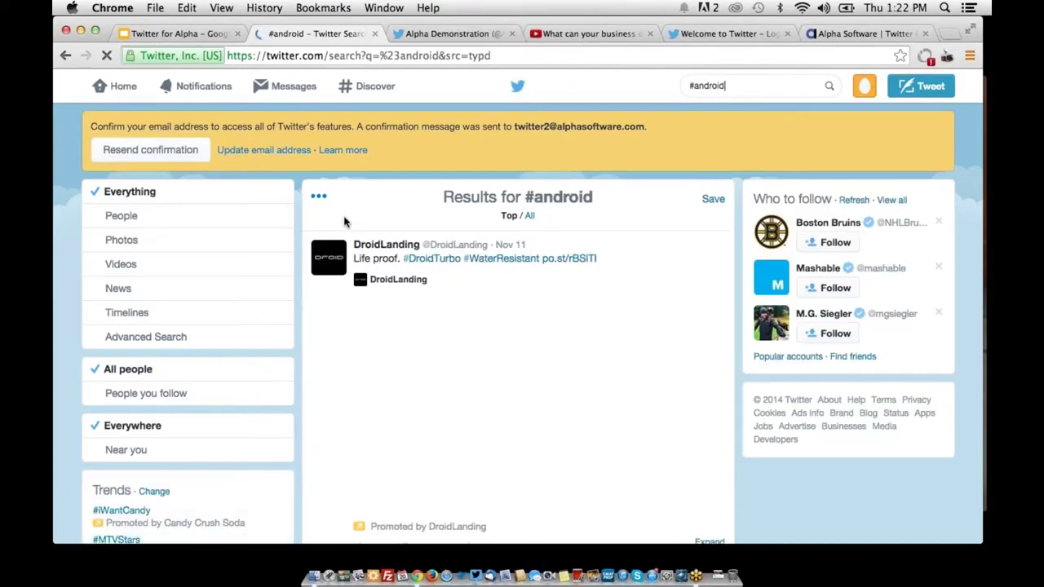
# Scroll down through the #android search results
pyautogui.scroll(-3, 344, 222)
pyautogui.scroll(-10, 344, 221)
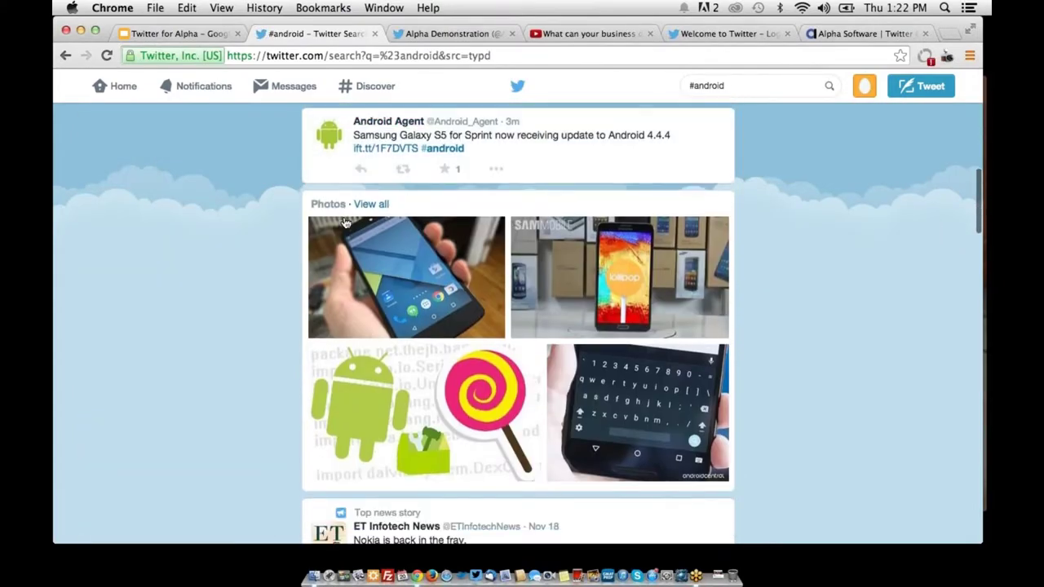
pyautogui.scroll(-7, 344, 222)
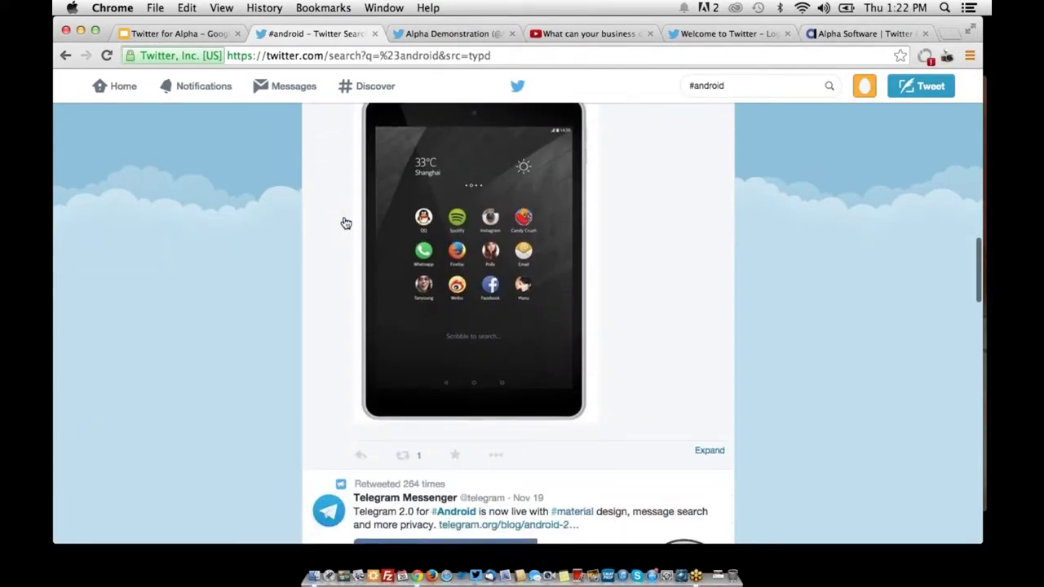
pyautogui.scroll(-6, 346, 222)
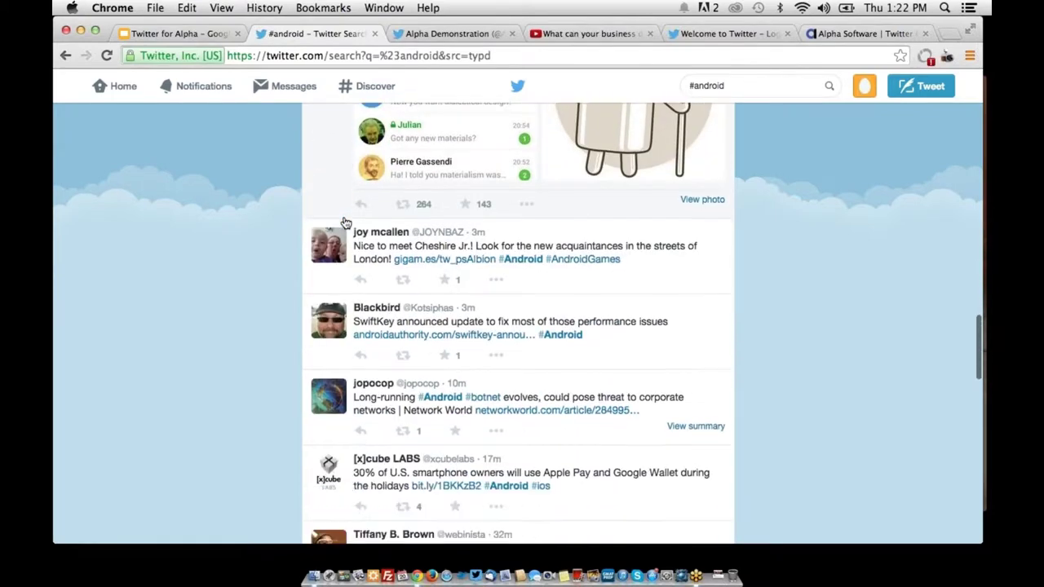
pyautogui.scroll(-3, 346, 223)
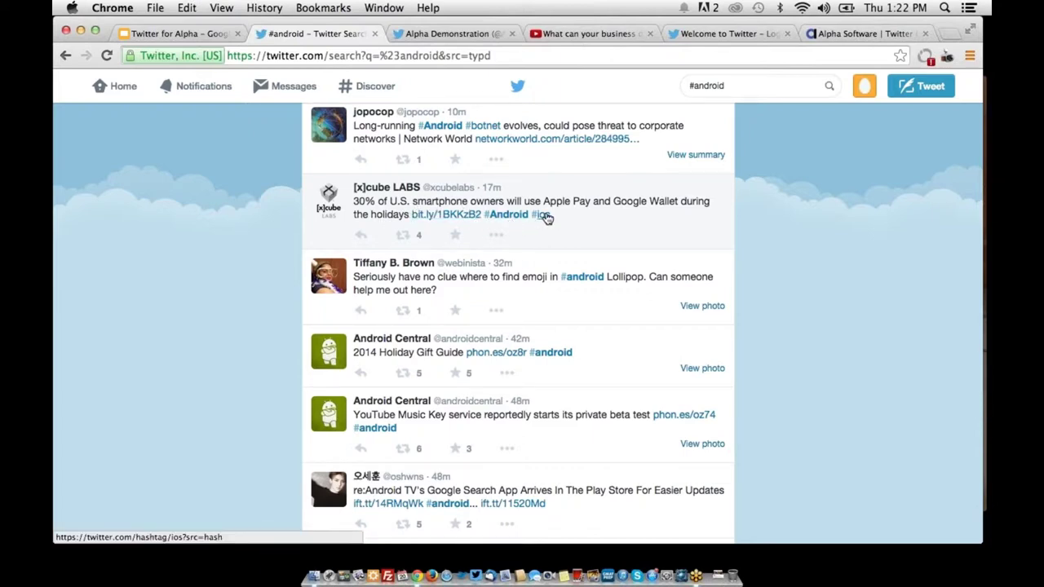
# Open the #ios hashtag from a tweet and scroll its results
pyautogui.click(545, 216)
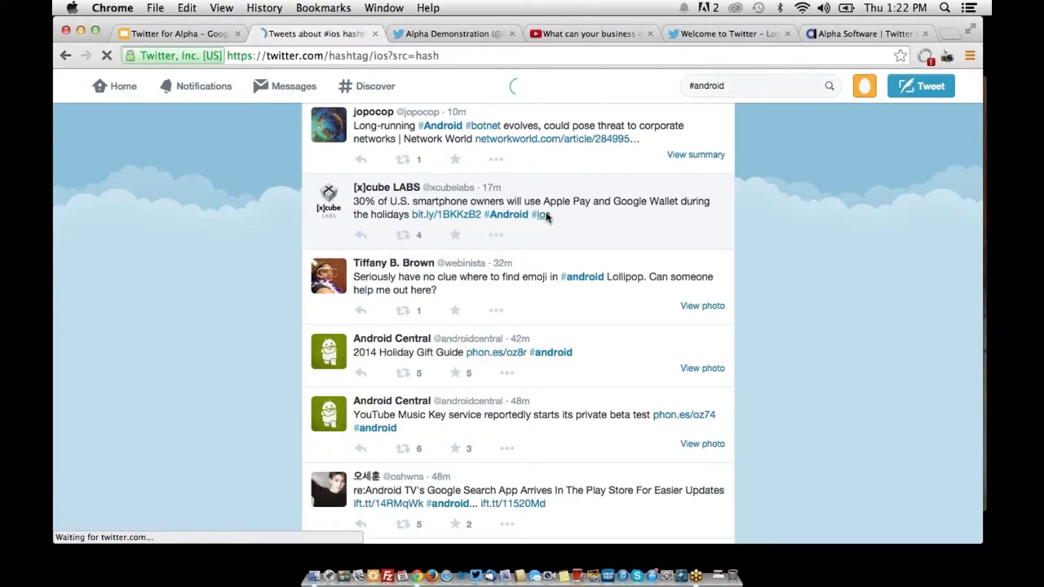
pyautogui.scroll(-5, 547, 218)
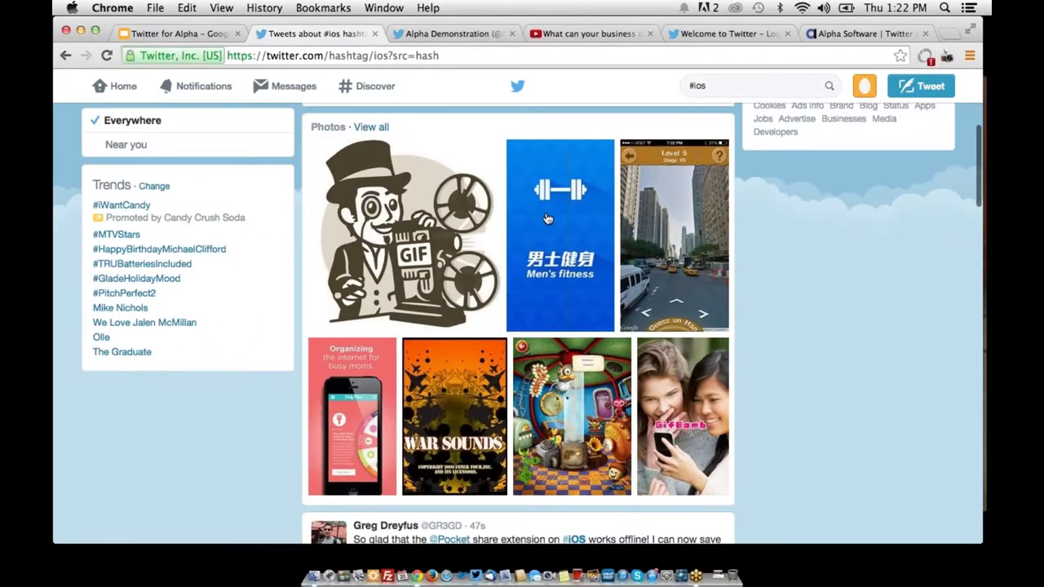
pyautogui.scroll(-6, 547, 217)
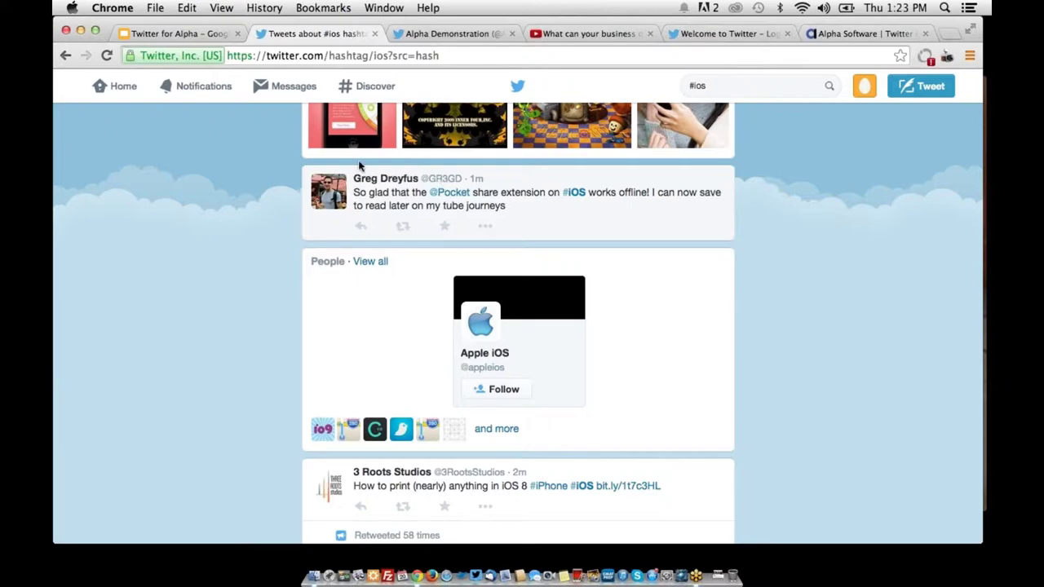
# Go to the Home timeline and scroll through its tweets
pyautogui.click(117, 98)
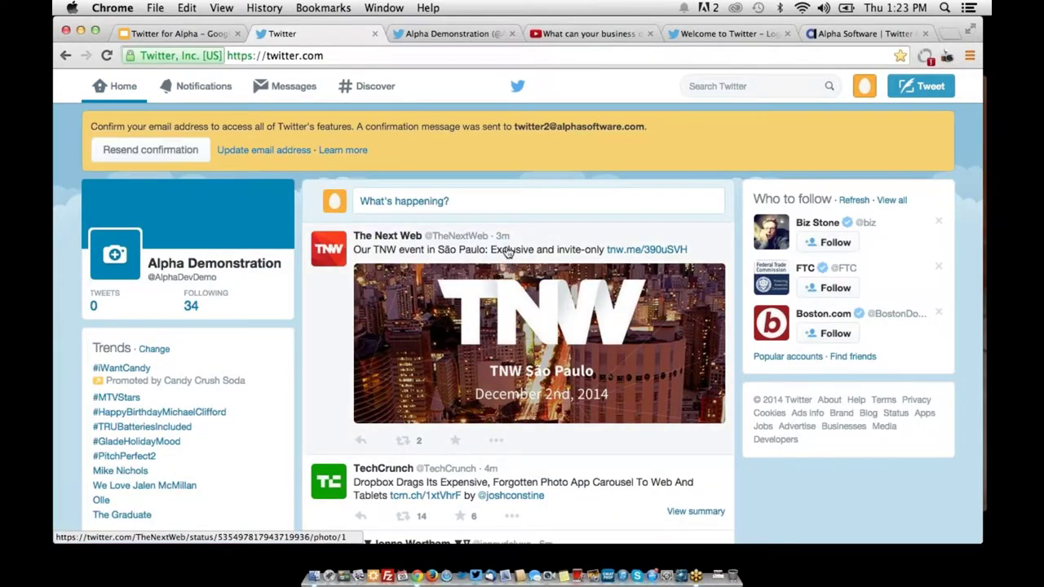
pyautogui.scroll(-5, 513, 351)
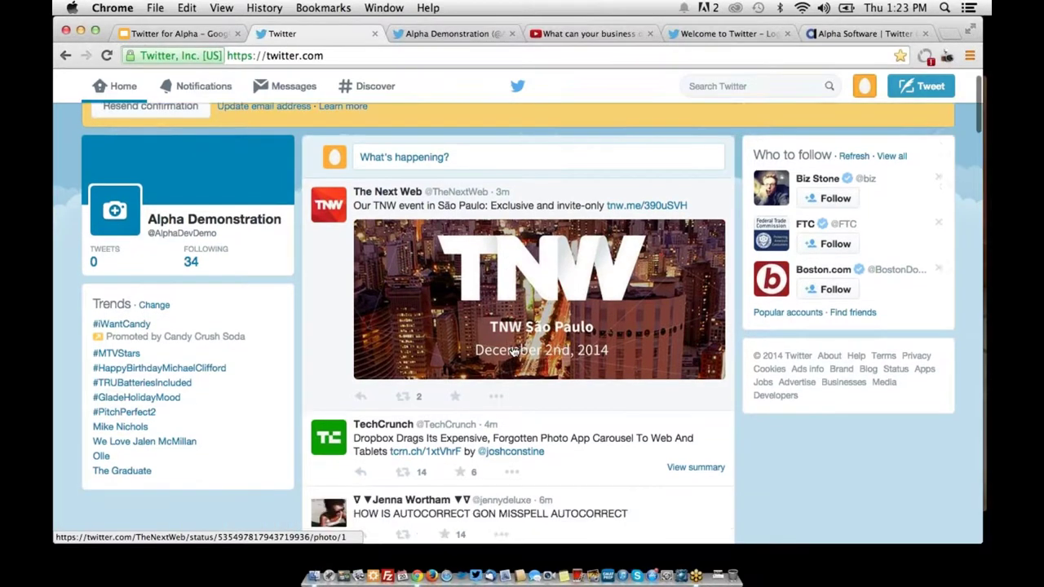
pyautogui.scroll(-9, 512, 350)
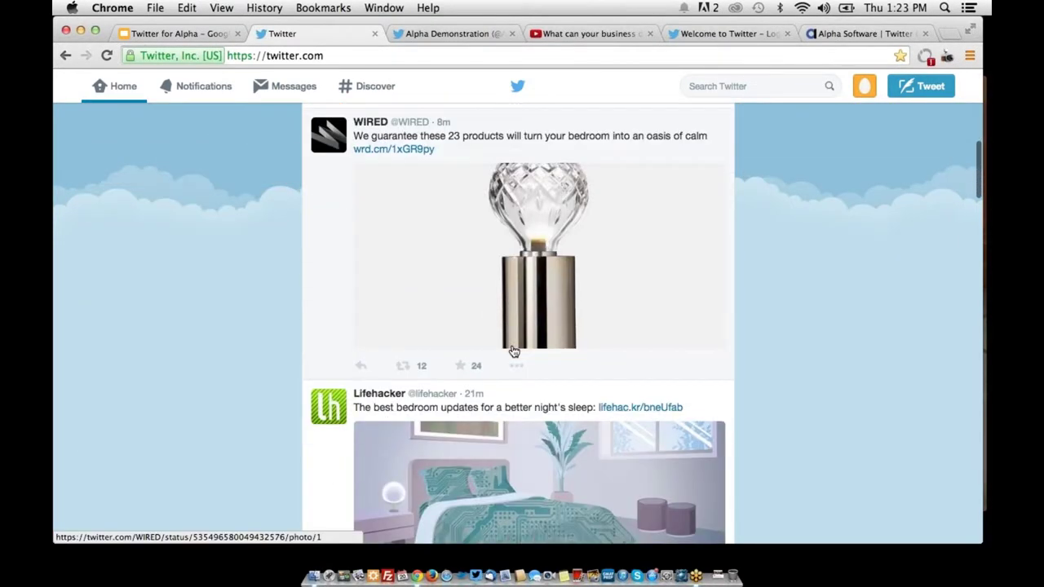
pyautogui.scroll(-10, 513, 351)
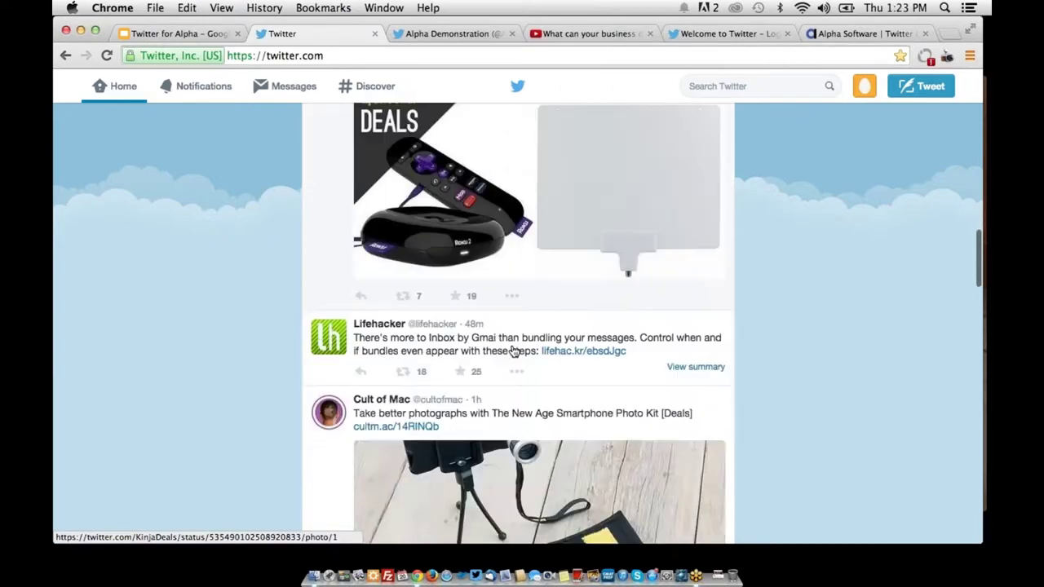
pyautogui.scroll(-7, 513, 350)
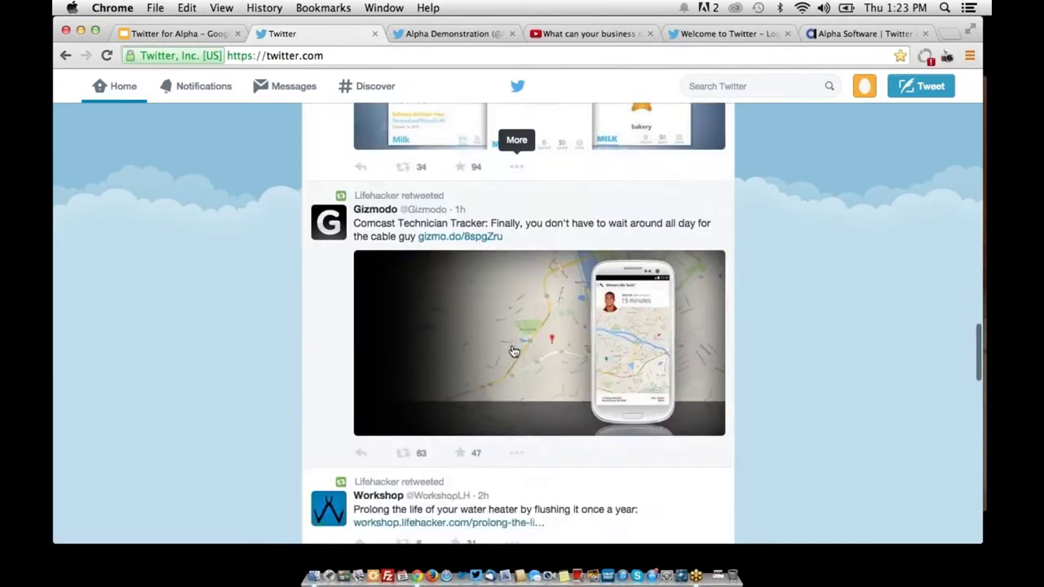
pyautogui.scroll(-5, 513, 350)
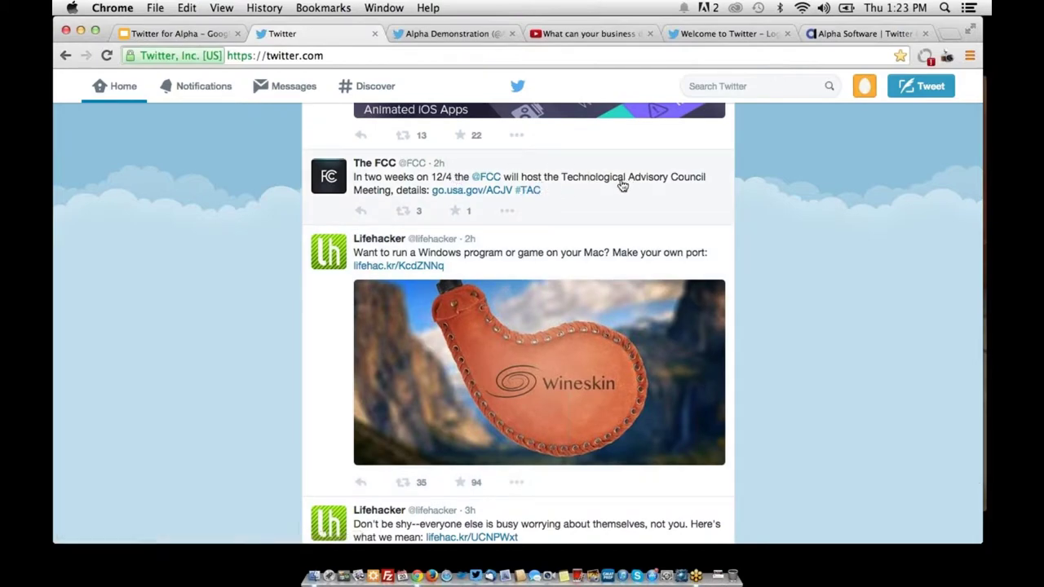
# Open the #TAC hashtag from a tweet and scroll its results
pyautogui.click(529, 191)
pyautogui.scroll(-3, 533, 198)
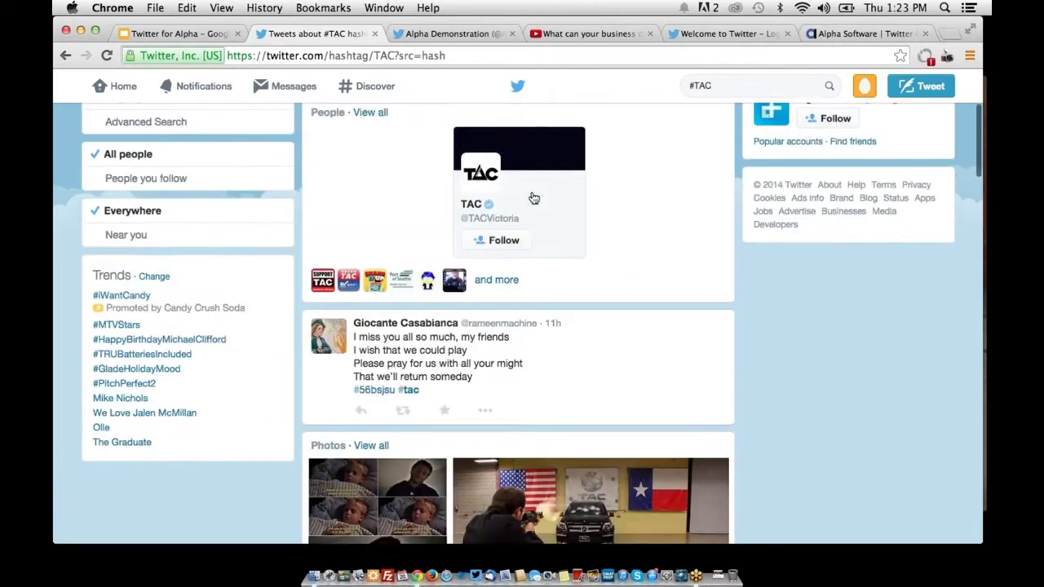
pyautogui.scroll(-10, 534, 198)
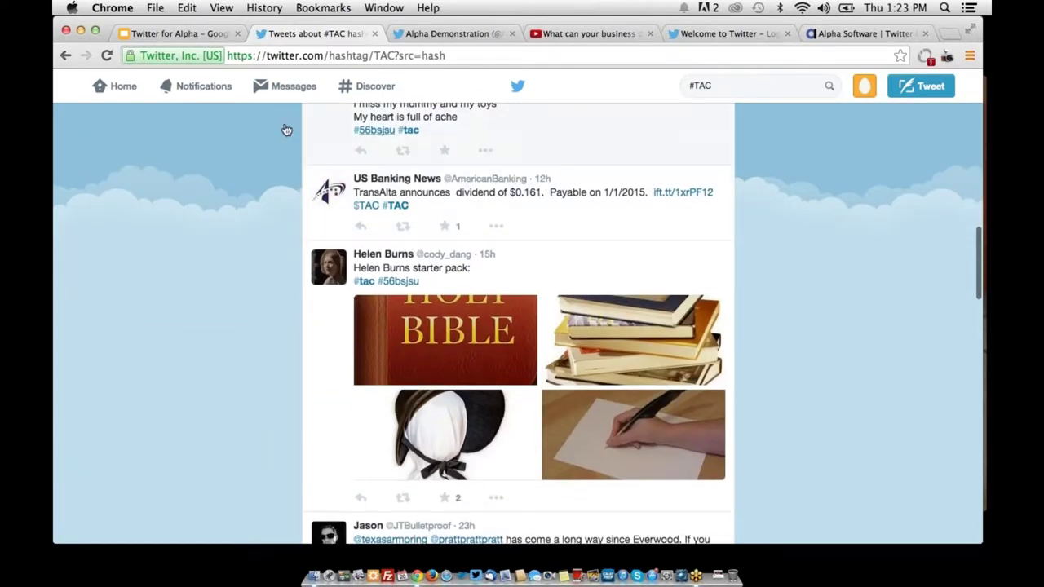
# Return to Home, scroll the timeline, and place the cursor in the Search Twitter box
pyautogui.click(131, 86)
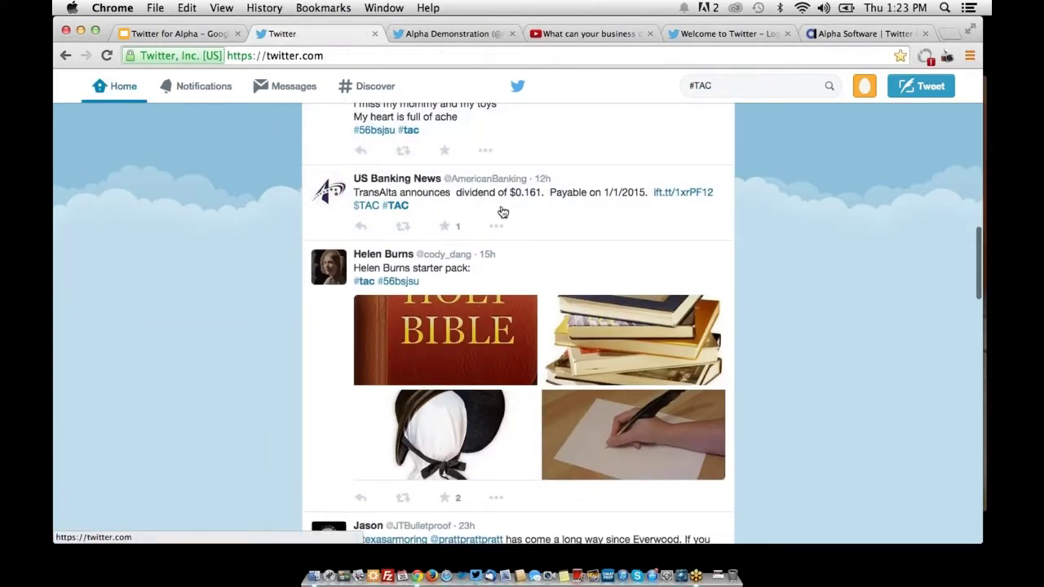
pyautogui.scroll(-15, 502, 212)
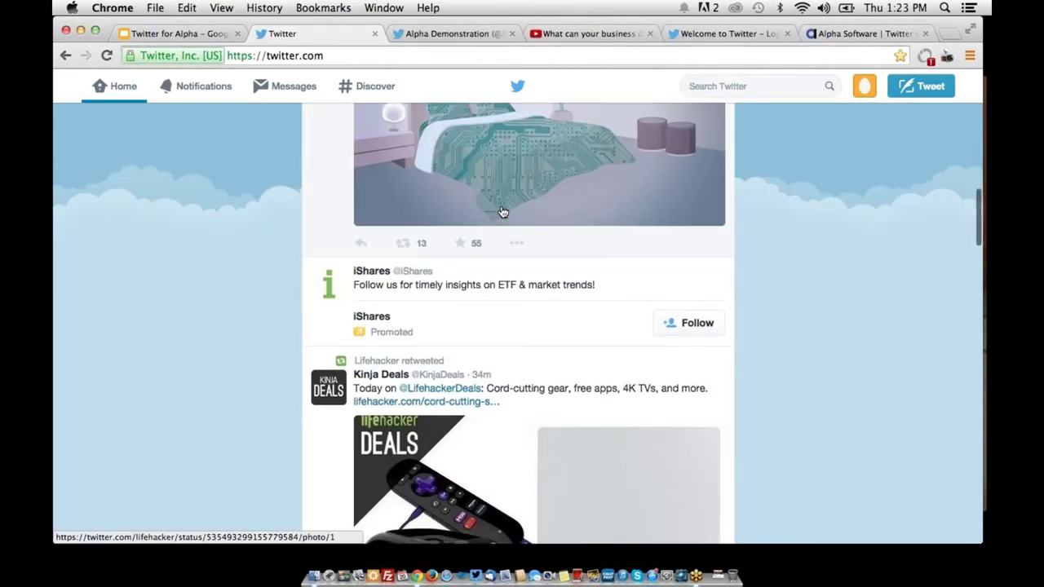
pyautogui.scroll(-15, 502, 211)
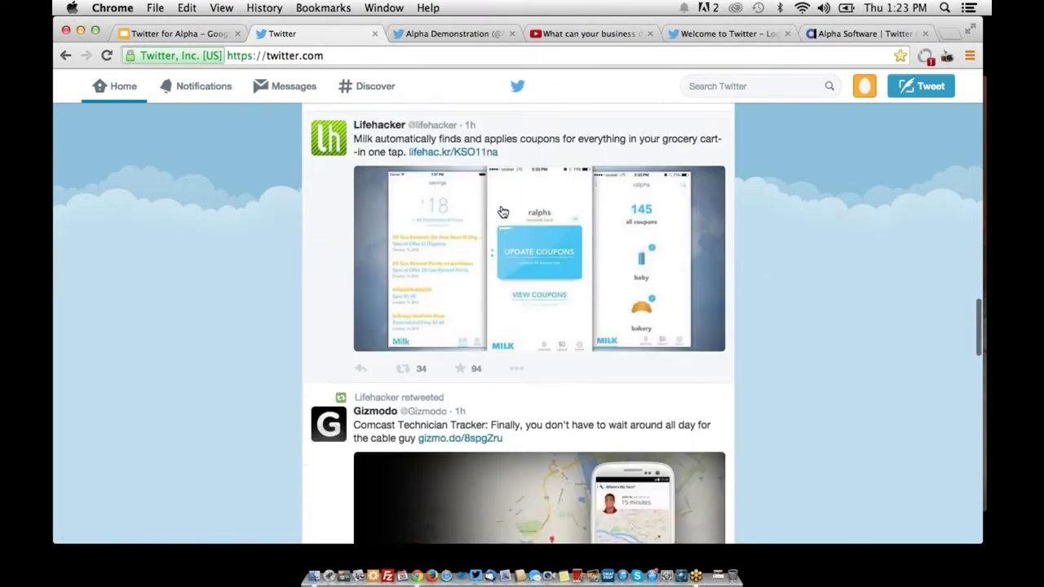
pyautogui.scroll(-20, 503, 212)
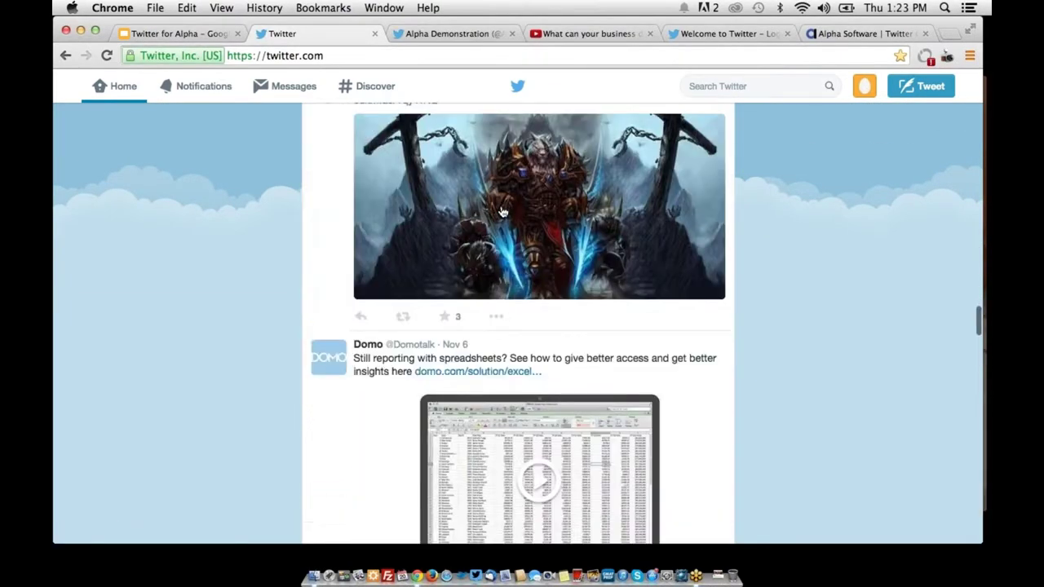
pyautogui.scroll(-20, 502, 212)
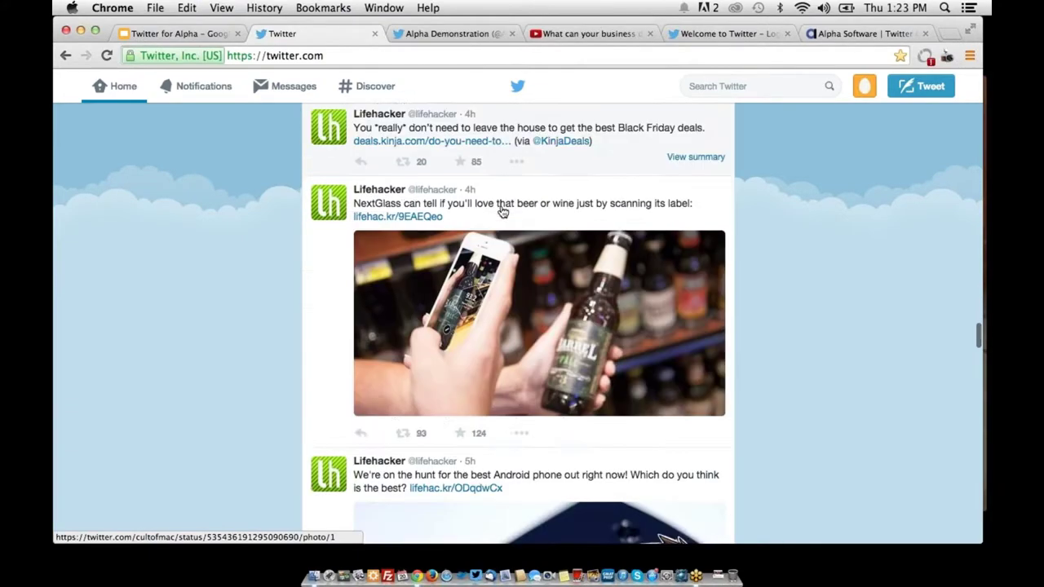
pyautogui.scroll(-20, 502, 212)
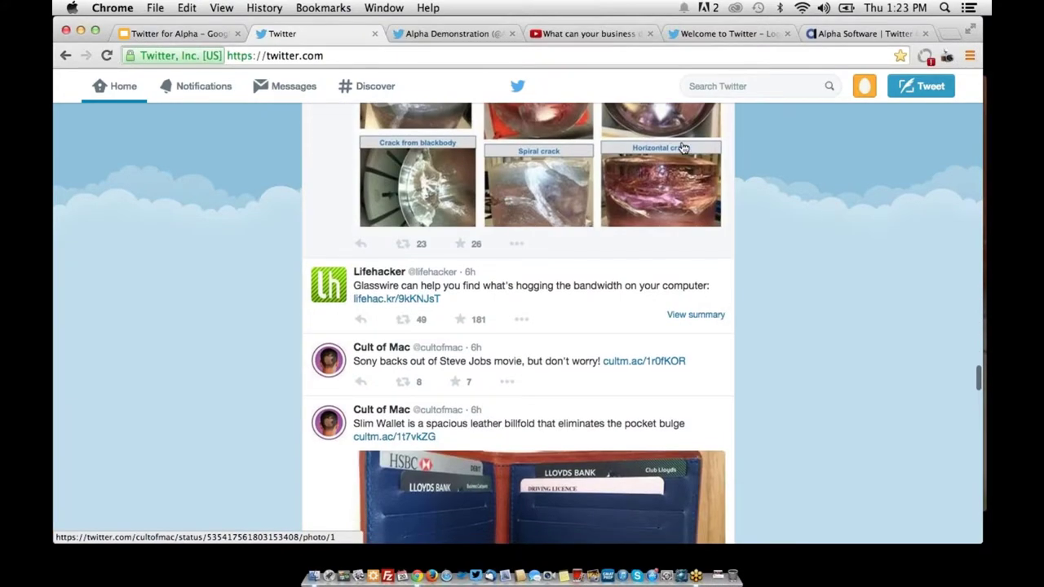
pyautogui.click(749, 80)
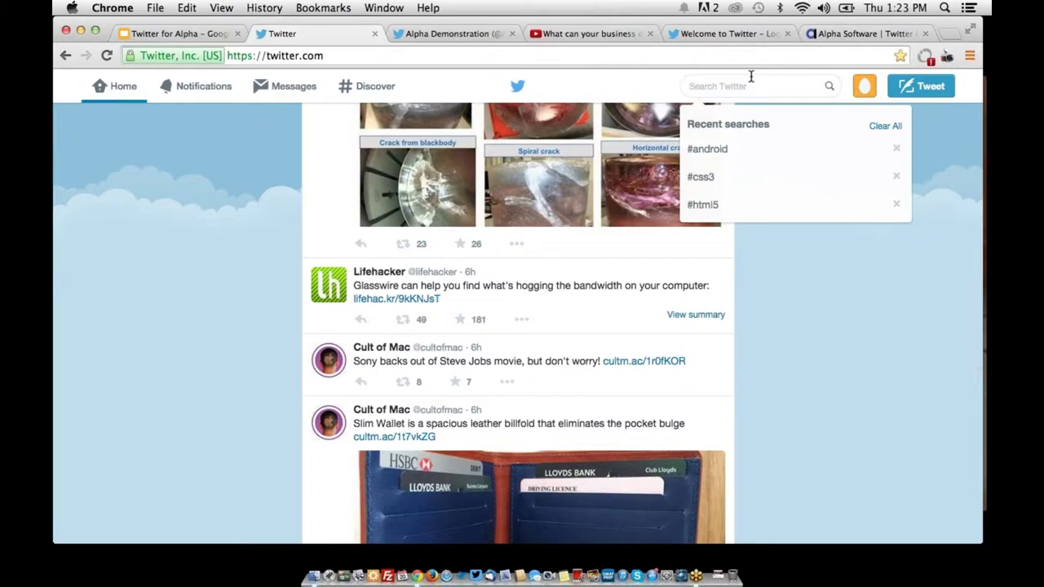
# Search for #html5 and scroll the results
pyautogui.write('#html5')
pyautogui.press('Return')
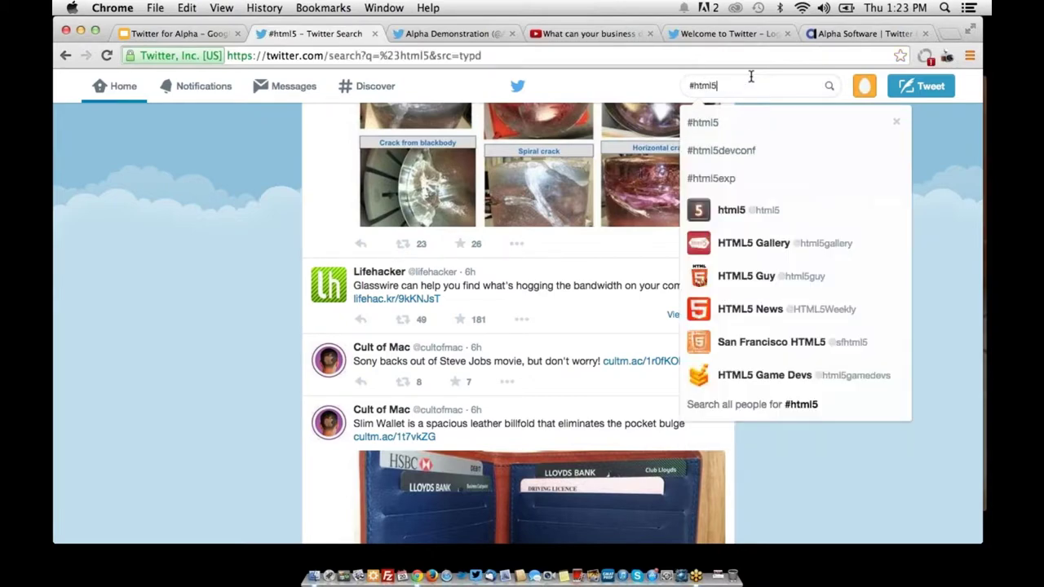
pyautogui.scroll(-5, 469, 234)
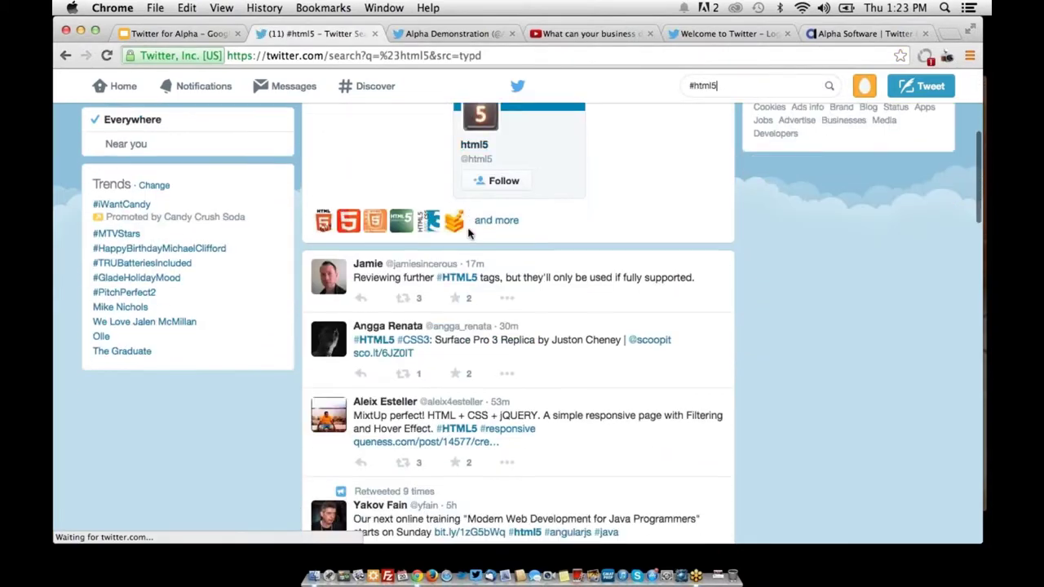
pyautogui.scroll(-2, 469, 234)
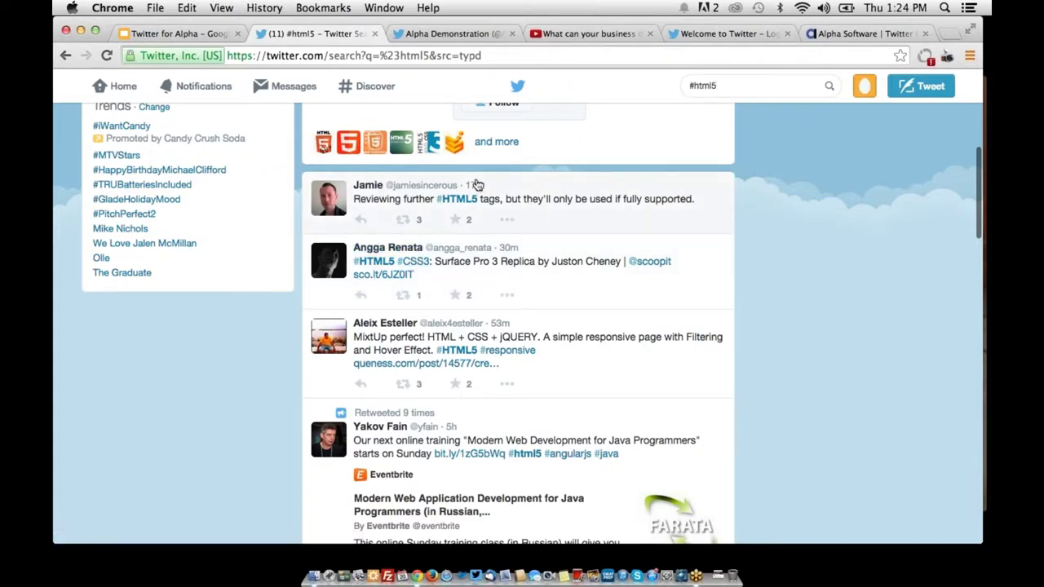
# Follow the #CSS3, #javascript and #nodejs hashtag links in turn, scrolling the #nodejs tweets
pyautogui.click(409, 261)
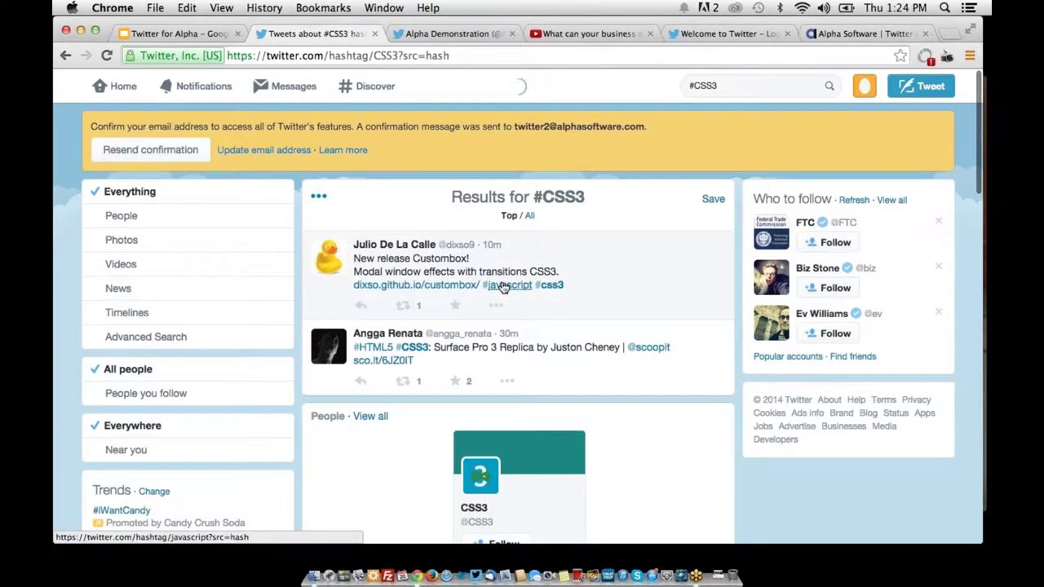
pyautogui.click(504, 285)
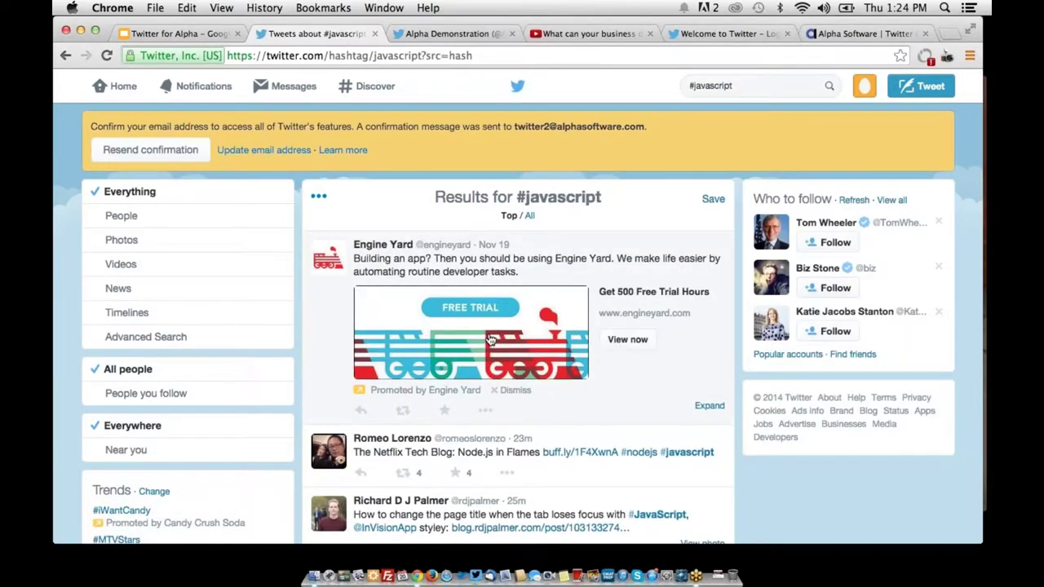
pyautogui.scroll(-3, 489, 339)
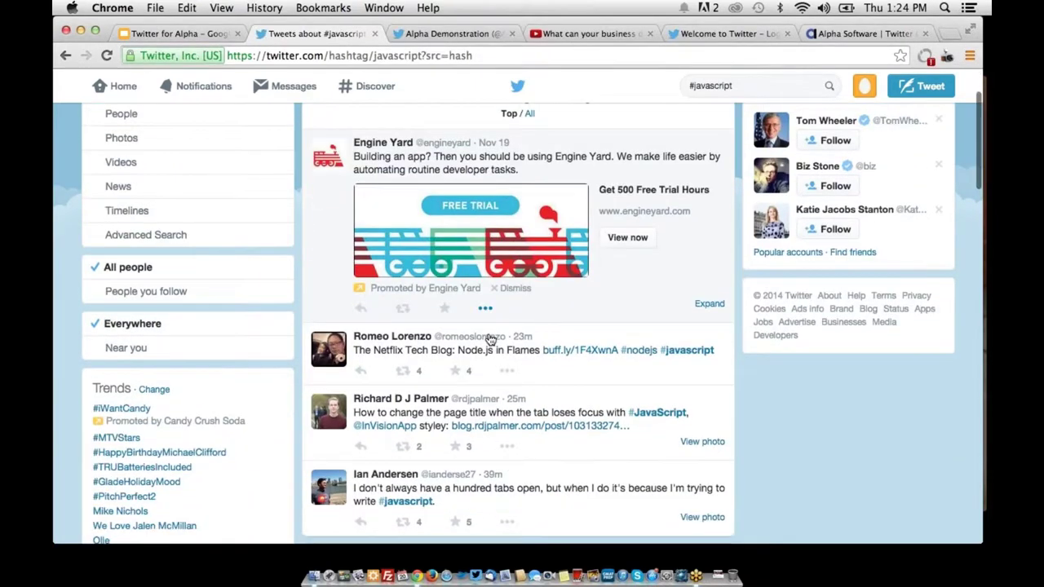
pyautogui.click(642, 352)
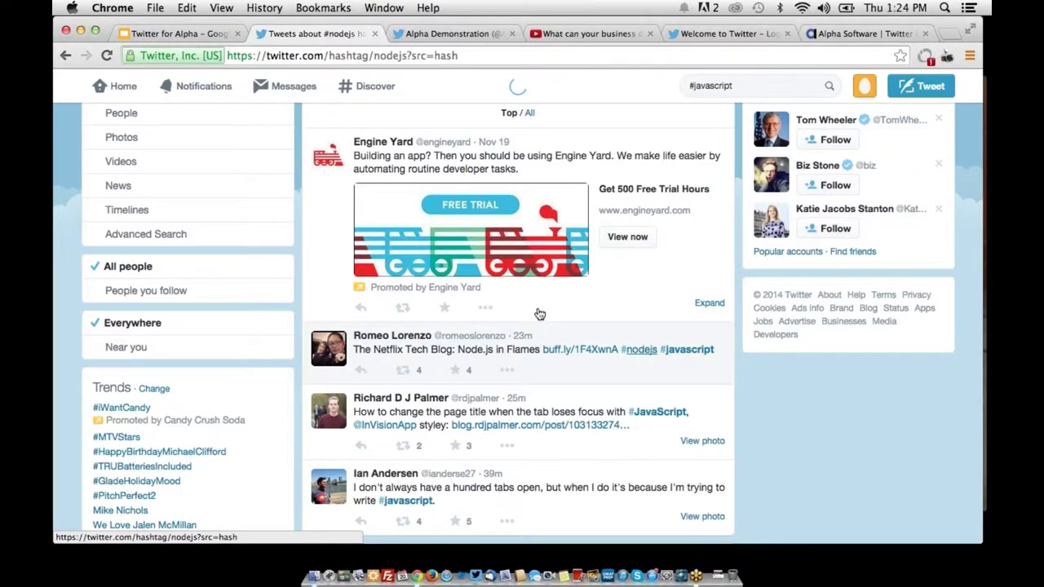
pyautogui.scroll(-3, 515, 318)
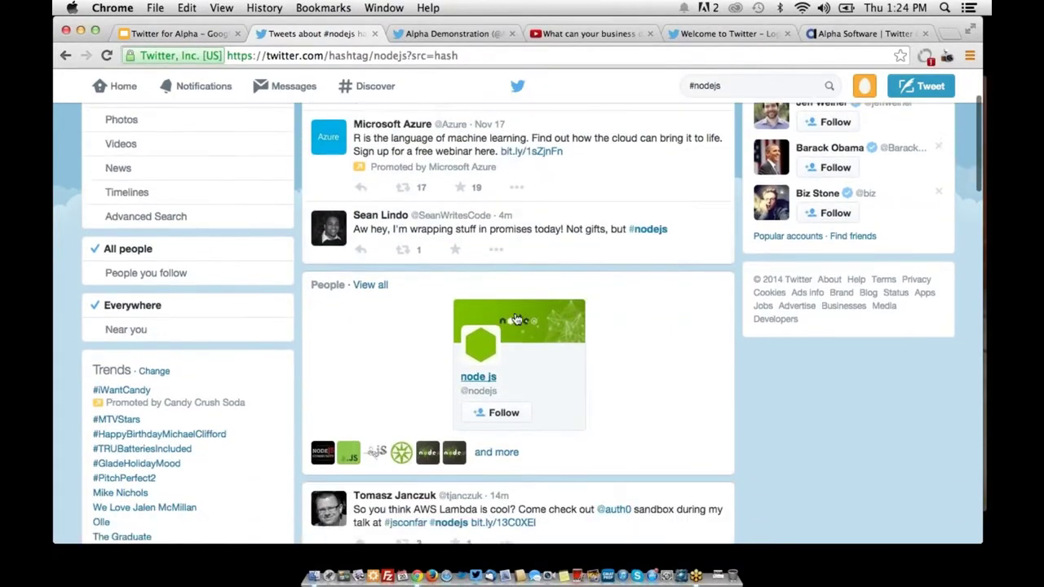
pyautogui.scroll(-7, 516, 318)
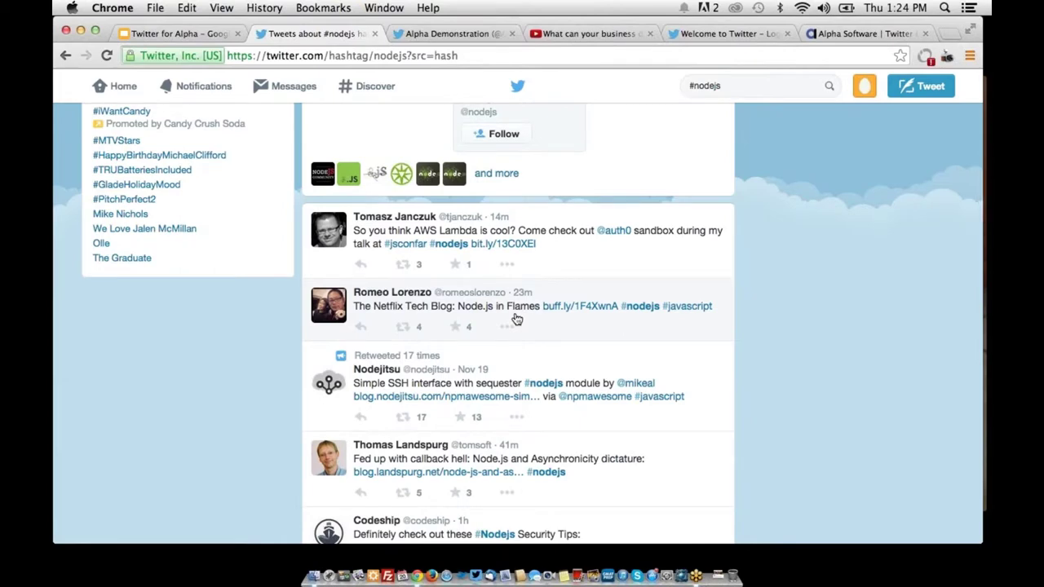
pyautogui.click(162, 35)
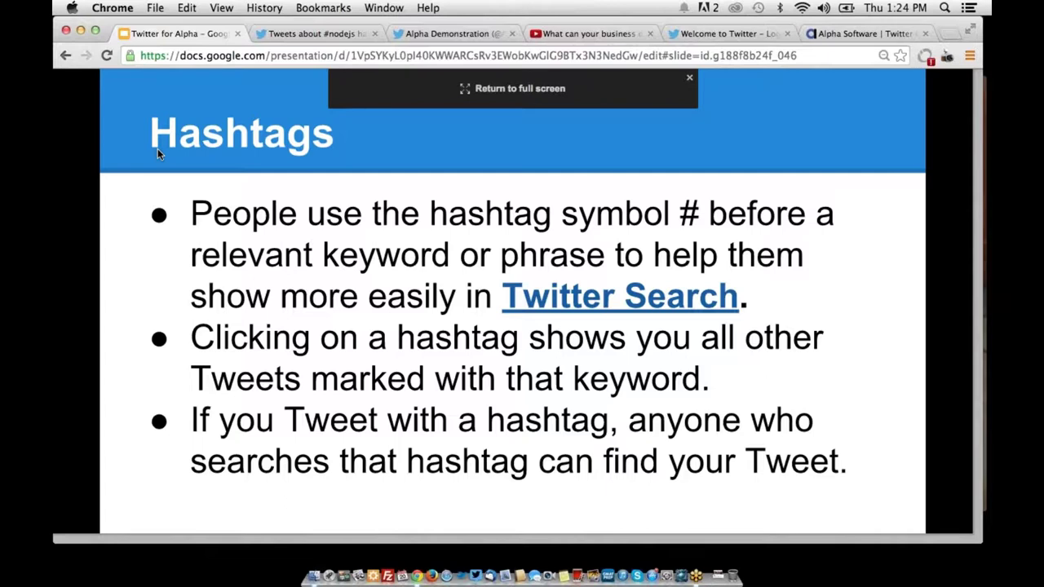
pyautogui.press('Right')
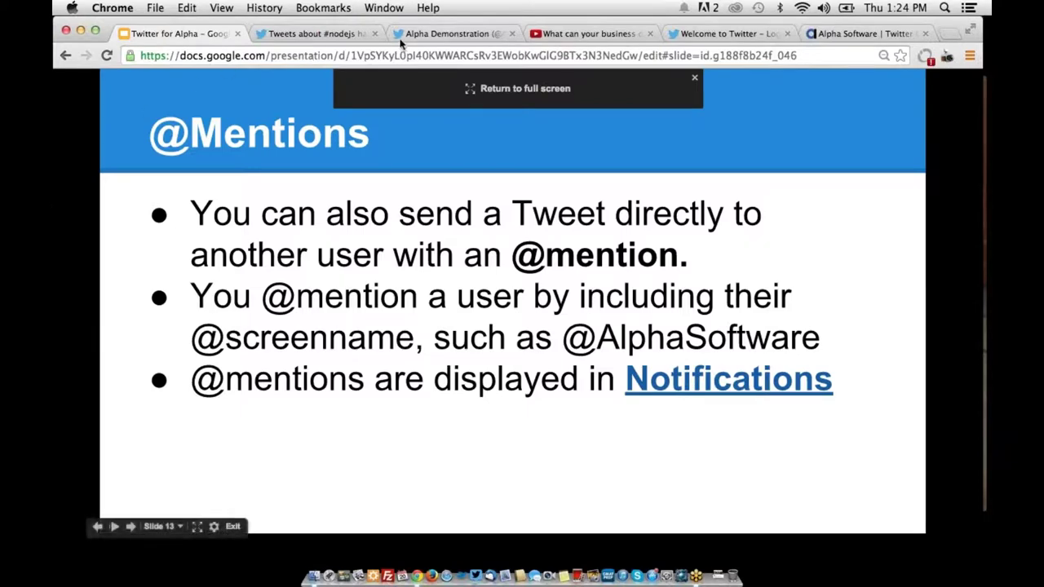
pyautogui.press('super+3')
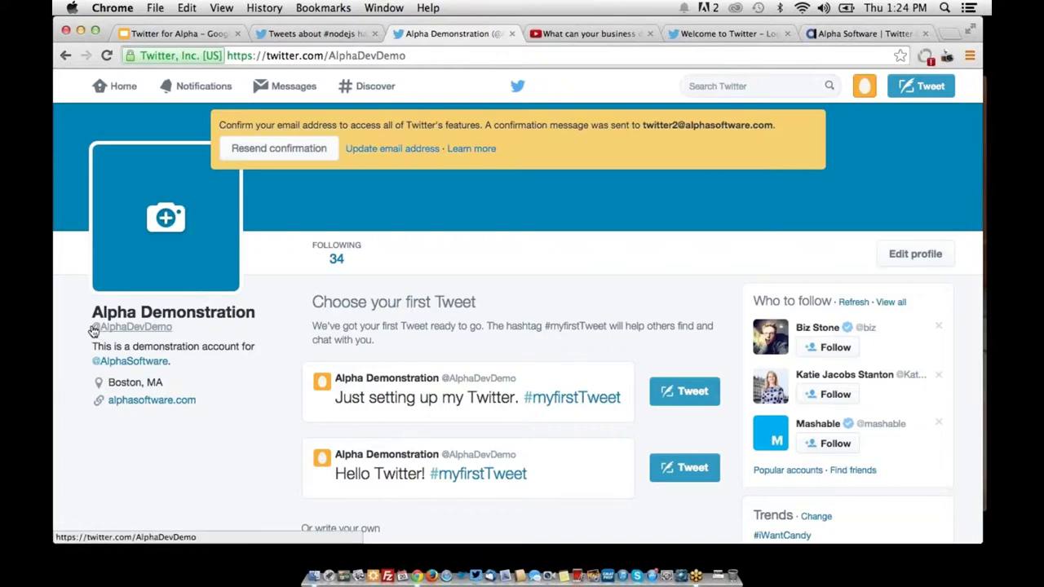
pyautogui.moveTo(88, 326); pyautogui.dragTo(178, 329)
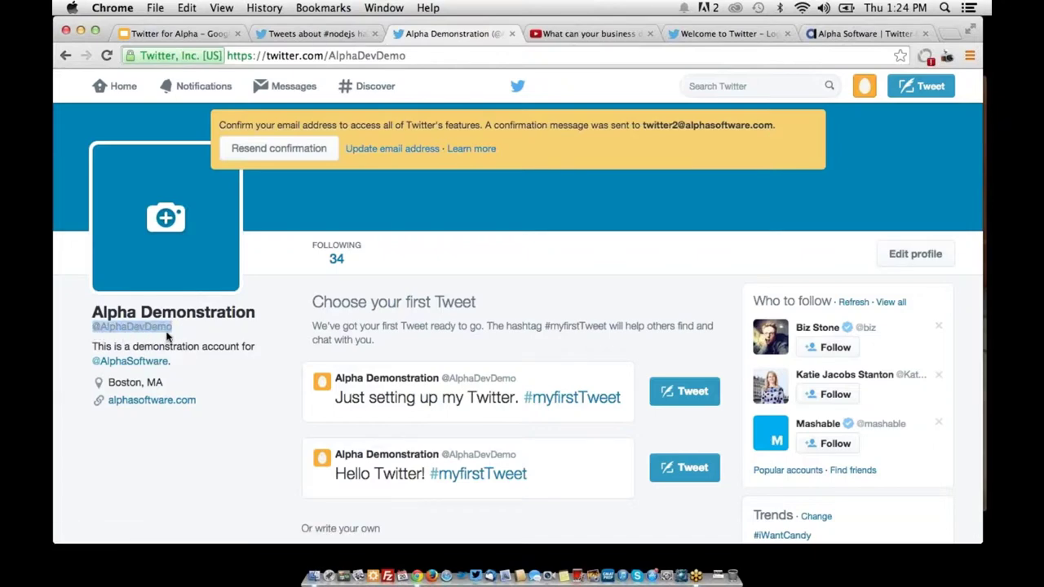
pyautogui.moveTo(91, 361); pyautogui.dragTo(168, 361)
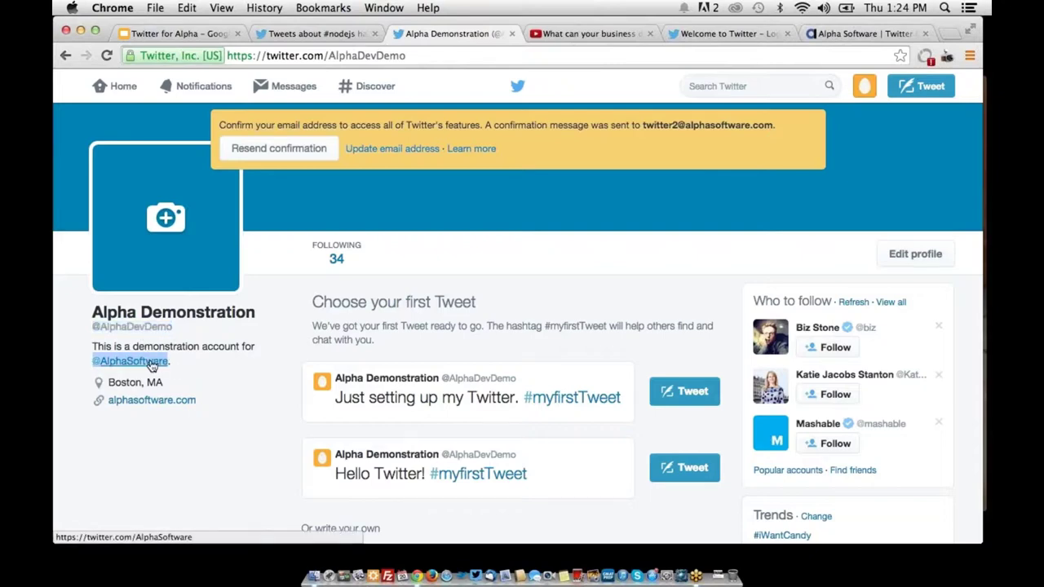
pyautogui.click(151, 365)
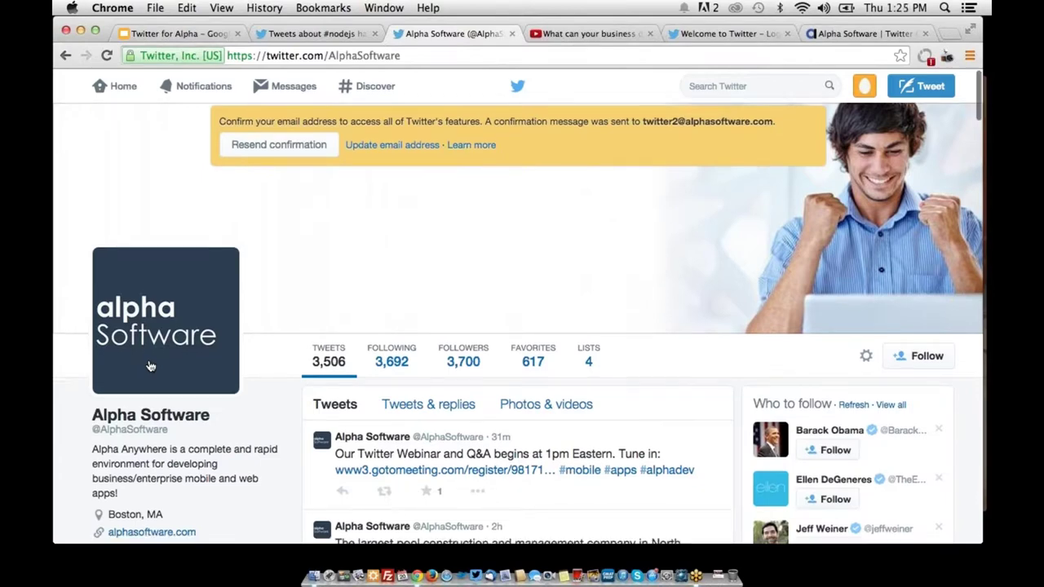
# Scroll Alpha Software's timeline past the chart tweet to the Alpha customers retweet
pyautogui.scroll(-2, 147, 351)
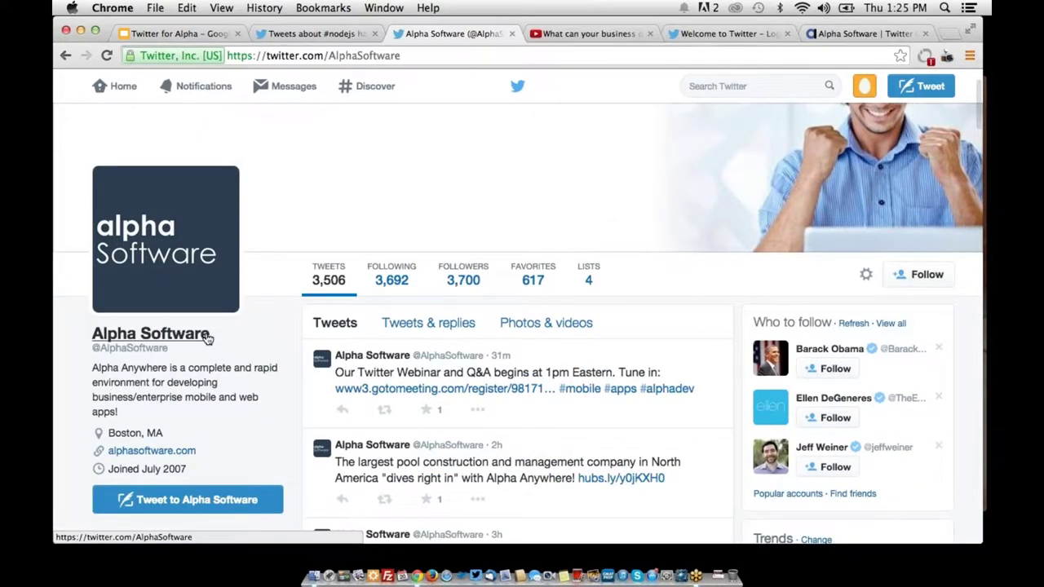
pyautogui.scroll(-10, 206, 338)
pyautogui.scroll(-5, 206, 338)
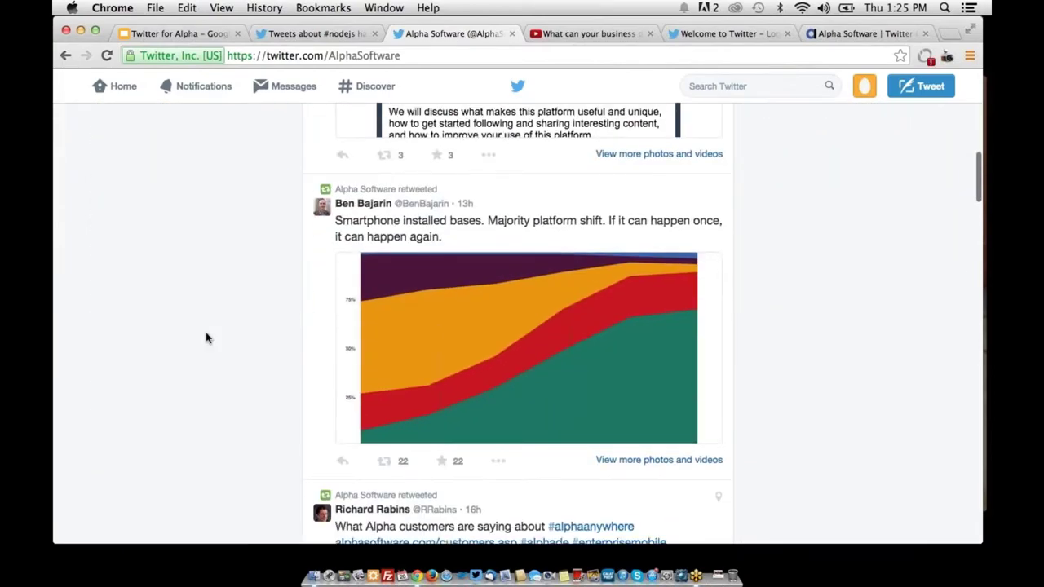
pyautogui.scroll(-5, 206, 339)
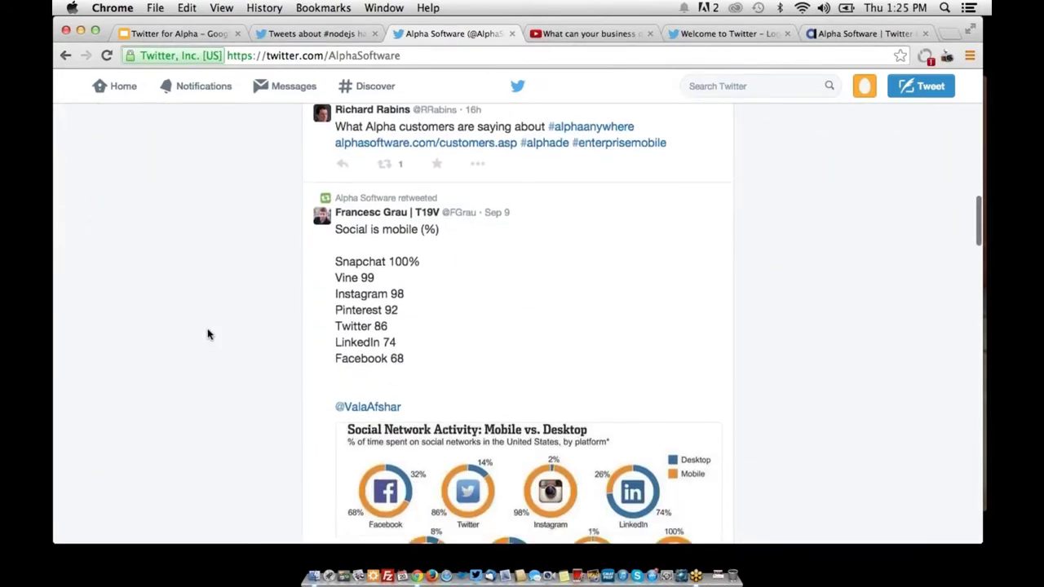
pyautogui.scroll(2, 207, 334)
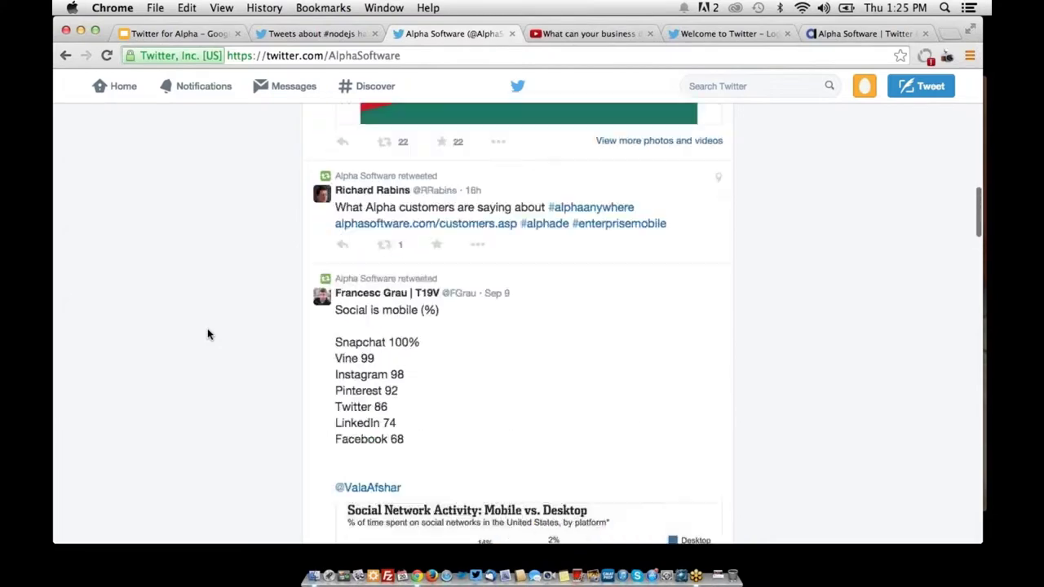
# Reply 'Hello' to the Alpha customers retweet, keeping the prefilled mentions
pyautogui.click(345, 249)
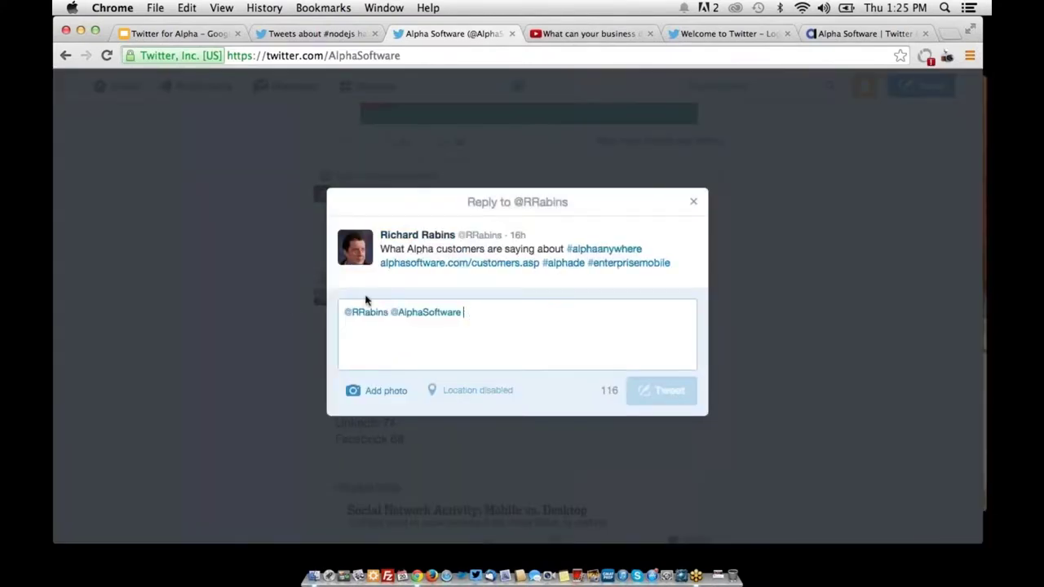
pyautogui.click(284, 302)
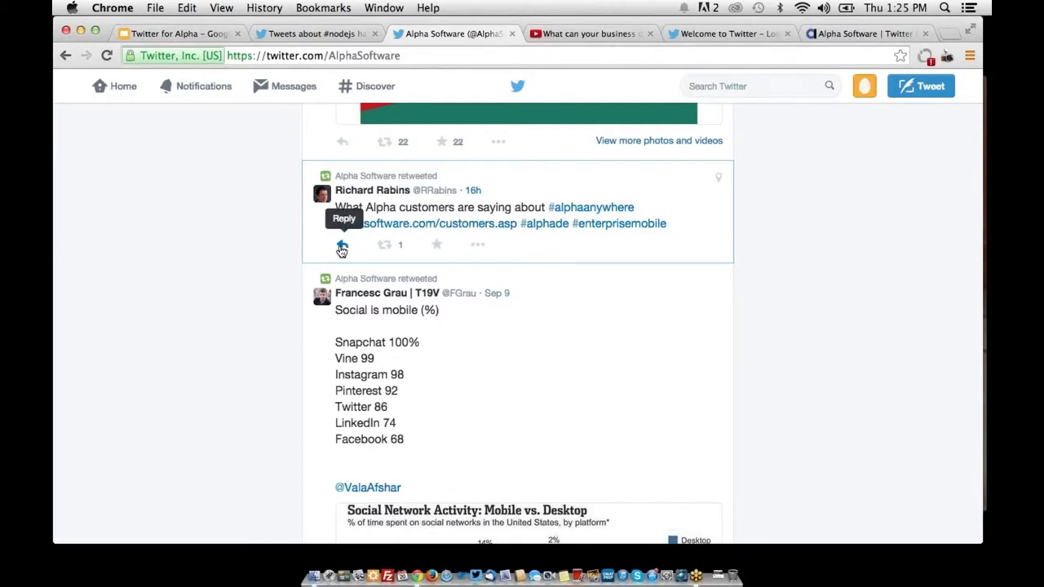
pyautogui.click(341, 248)
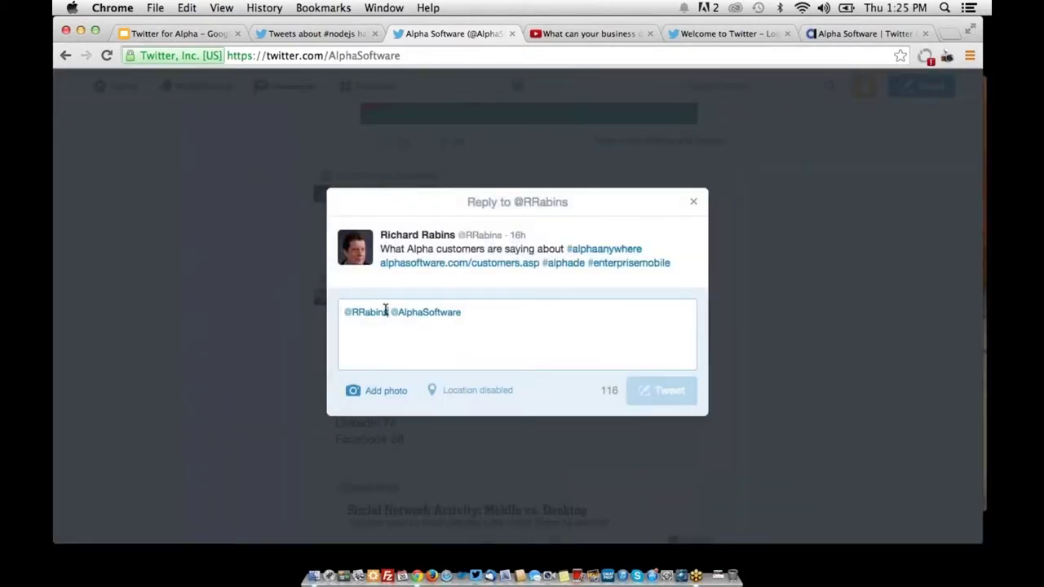
pyautogui.moveTo(387, 312); pyautogui.dragTo(344, 312)
pyautogui.click(504, 327)
pyautogui.write('Hell')
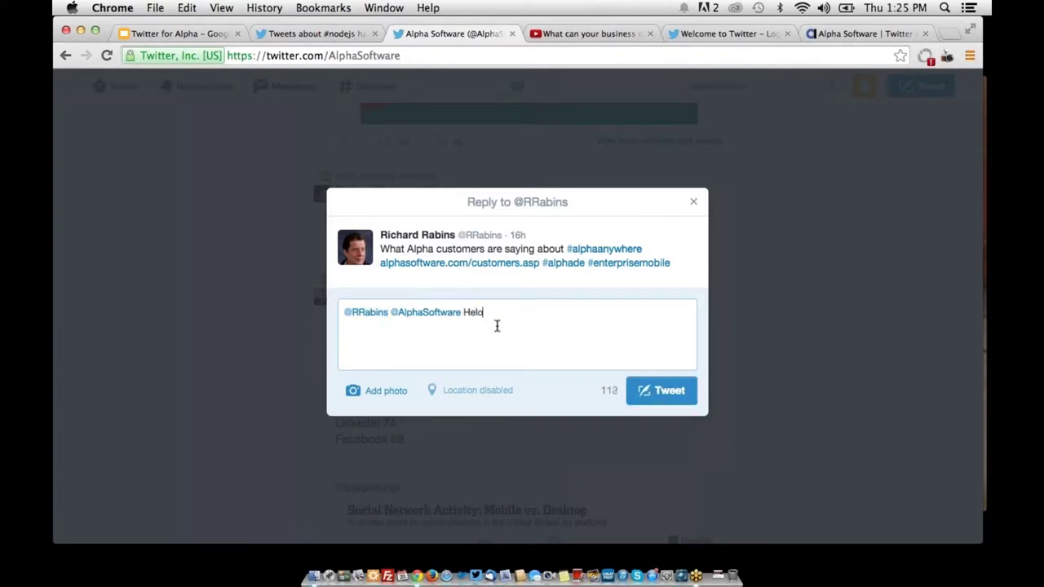
pyautogui.write('o')
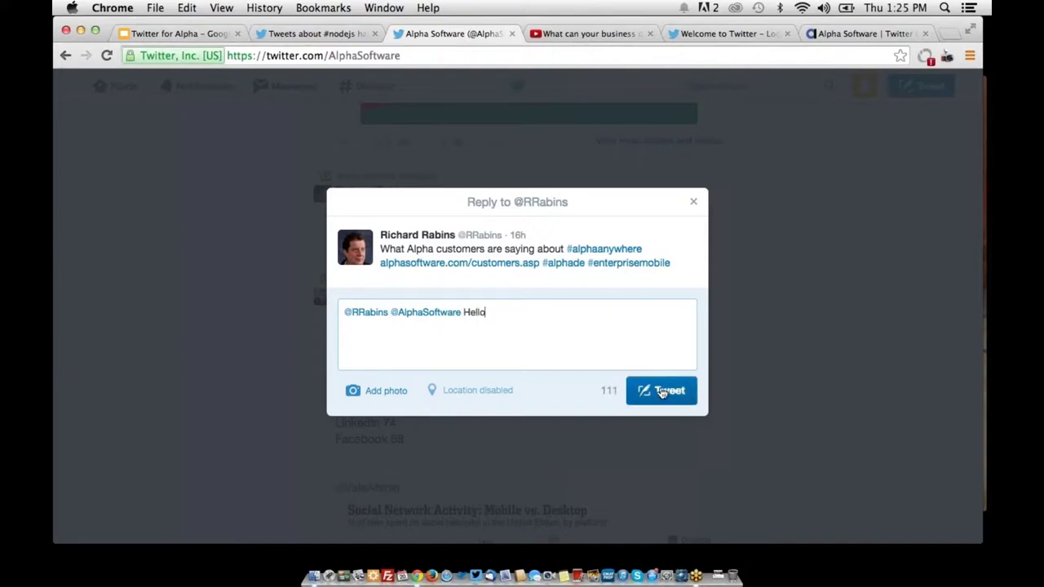
pyautogui.click(662, 391)
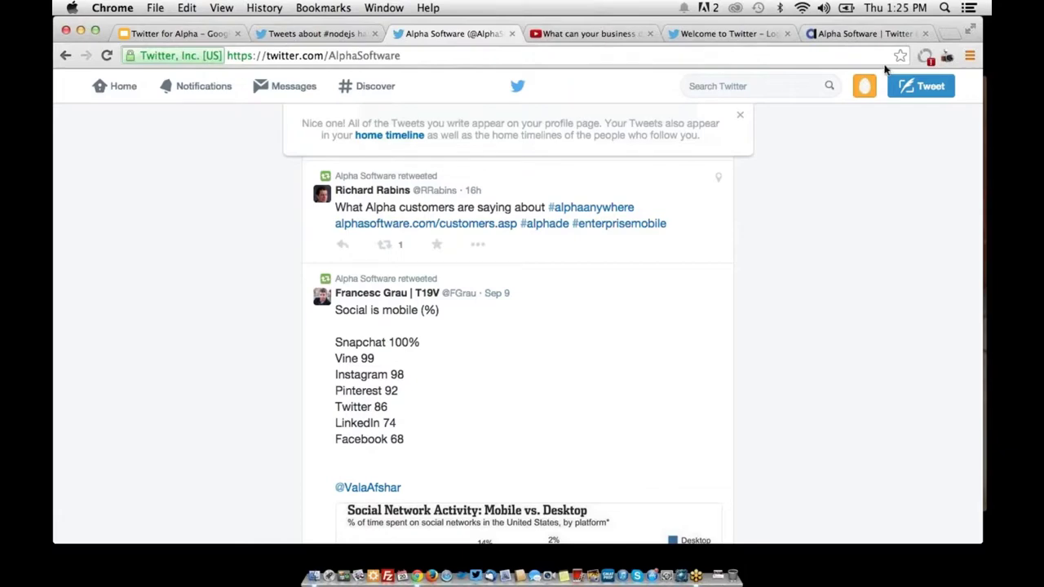
# Go to the Alpha Demonstration profile and show its Tweets & replies
pyautogui.click(869, 88)
pyautogui.click(852, 121)
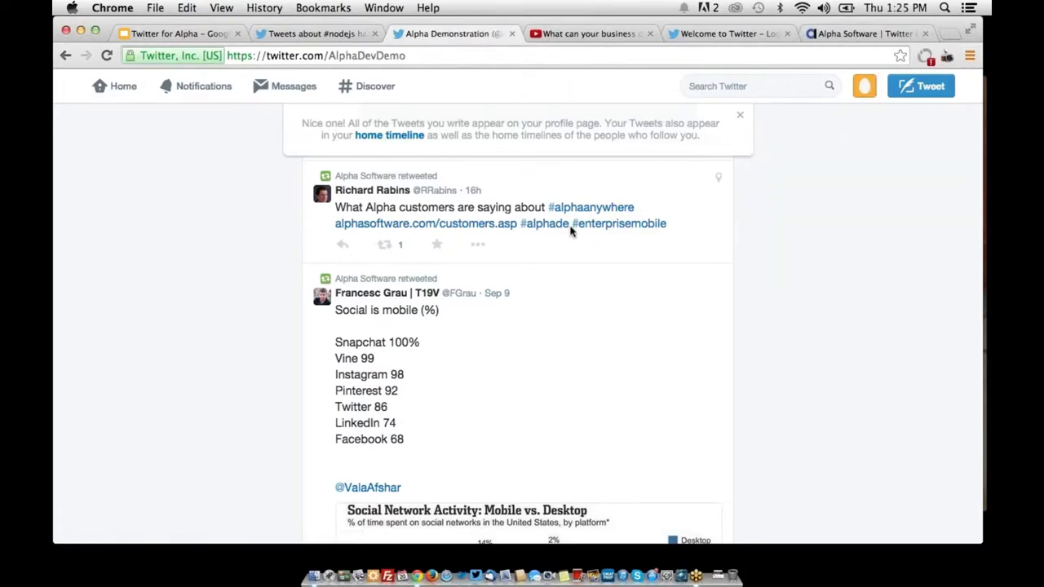
pyautogui.scroll(-5, 485, 241)
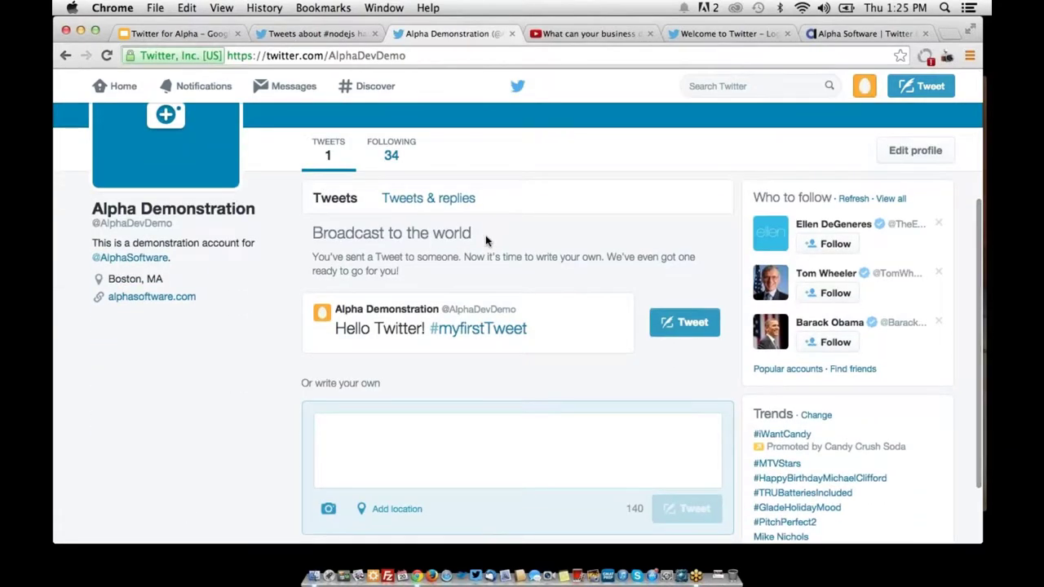
pyautogui.click(428, 206)
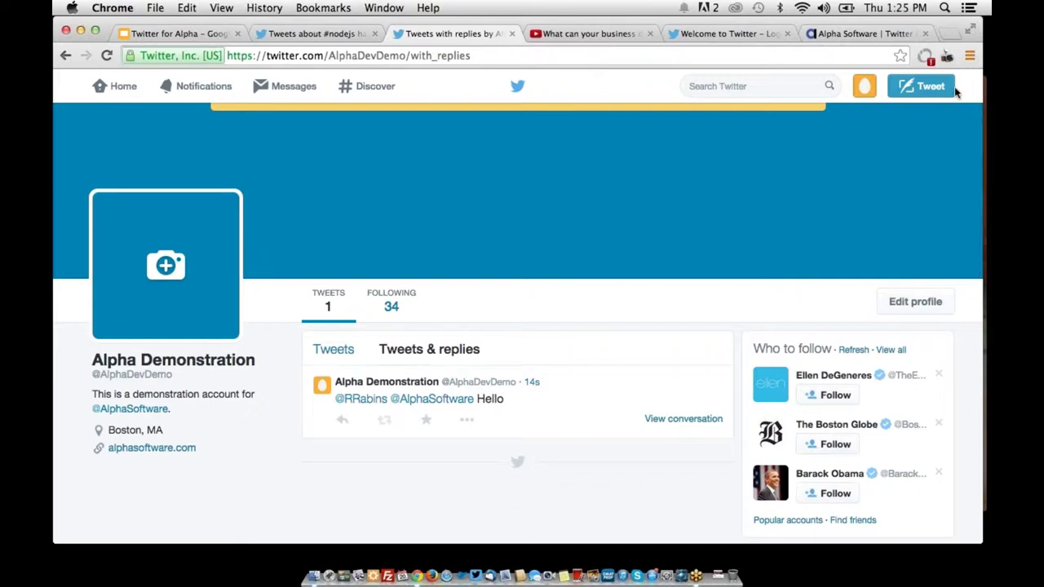
# Post a new tweet saying Hello to the replied-to author by name
pyautogui.click(930, 91)
pyautogui.write('Hello ')
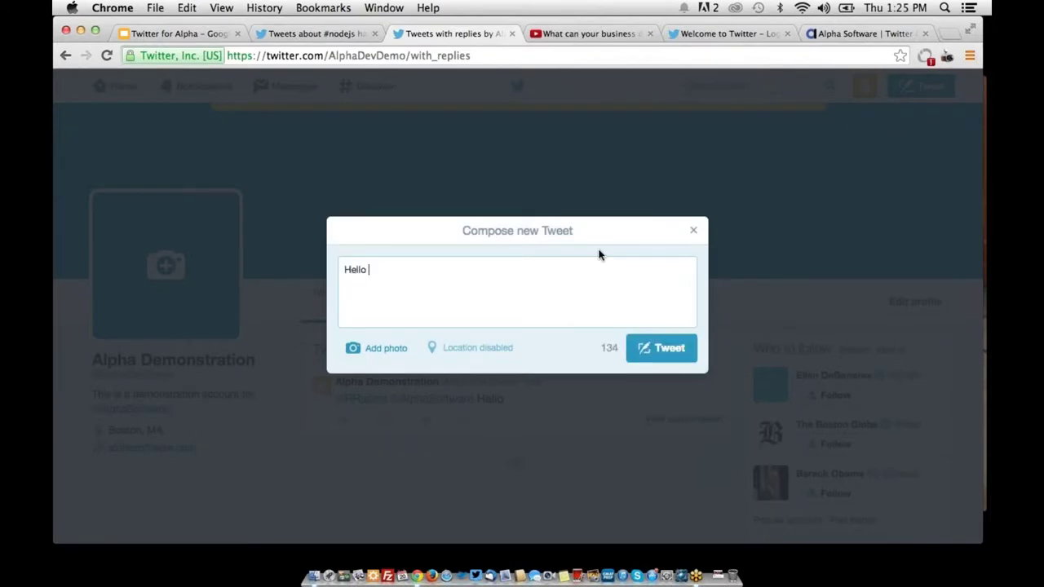
pyautogui.click(639, 343)
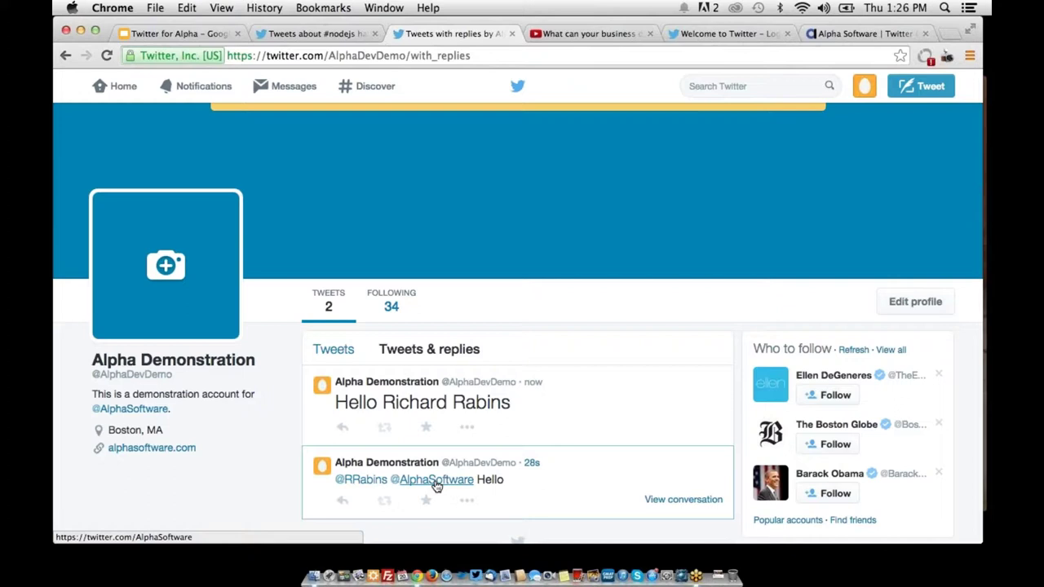
pyautogui.click(923, 89)
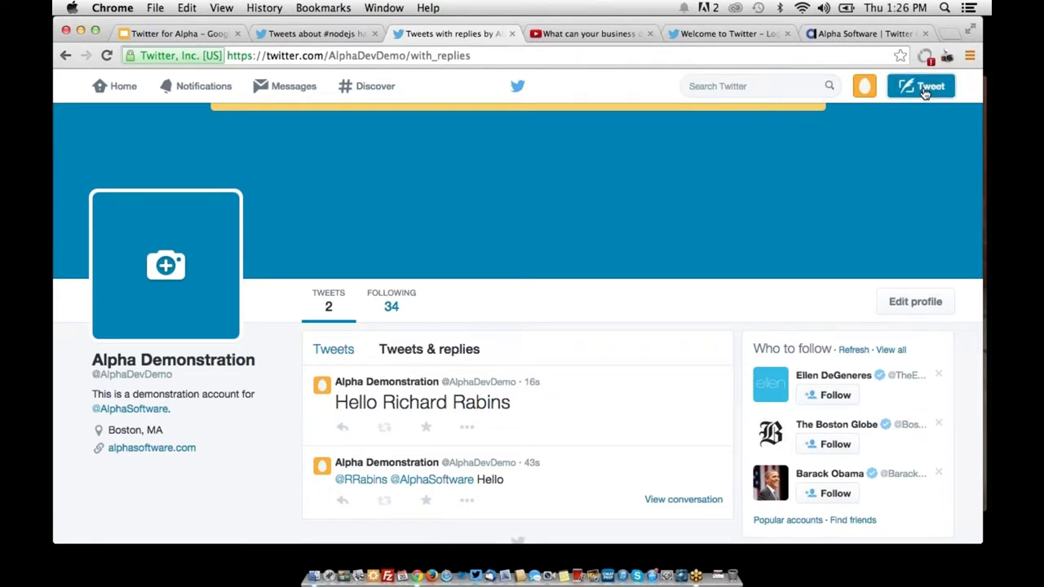
pyautogui.write('Check out ')
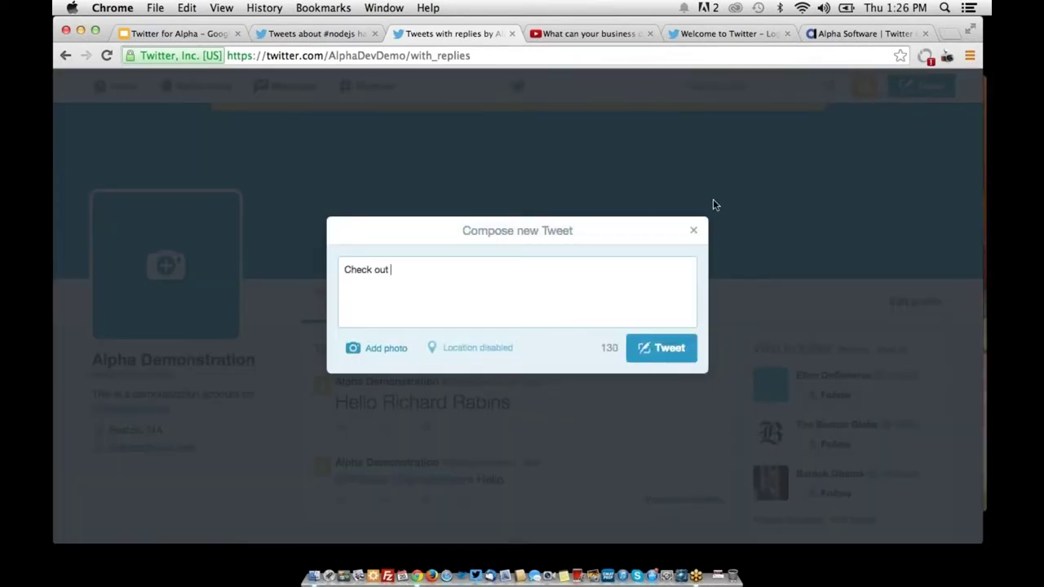
pyautogui.write('@AlphaSoftware')
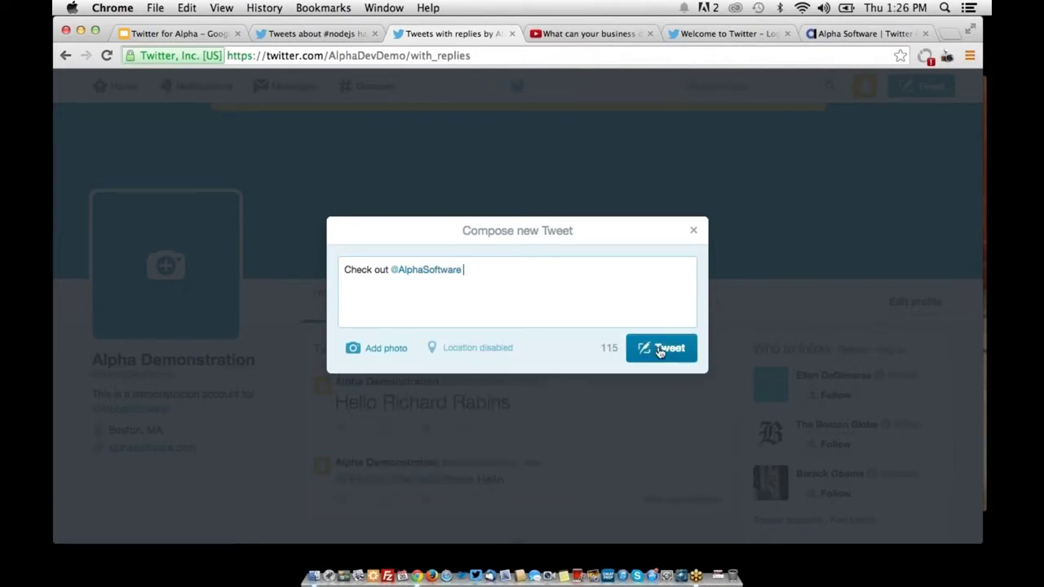
pyautogui.click(660, 348)
pyautogui.scroll(-2, 569, 320)
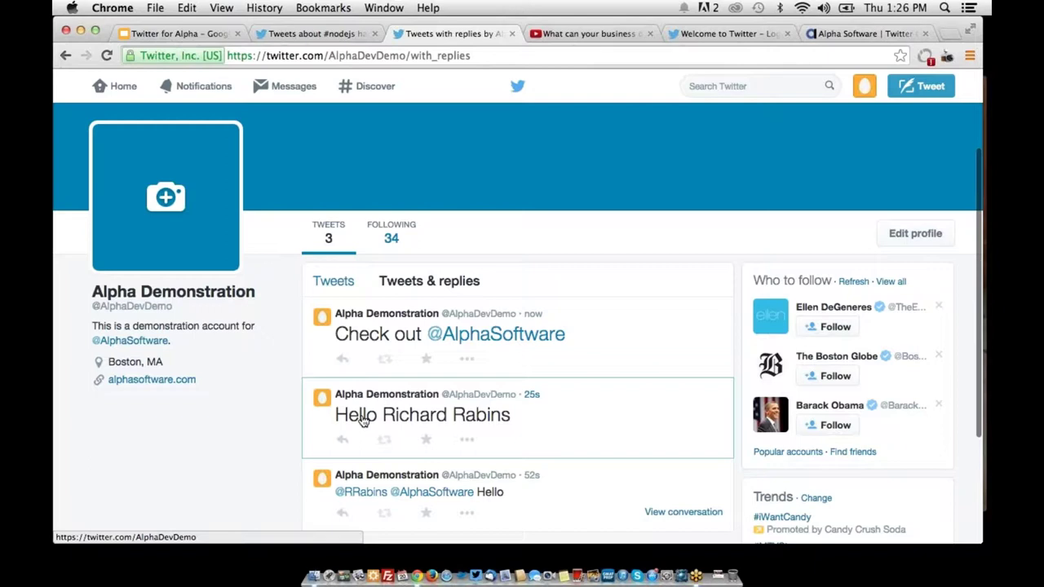
pyautogui.click(490, 342)
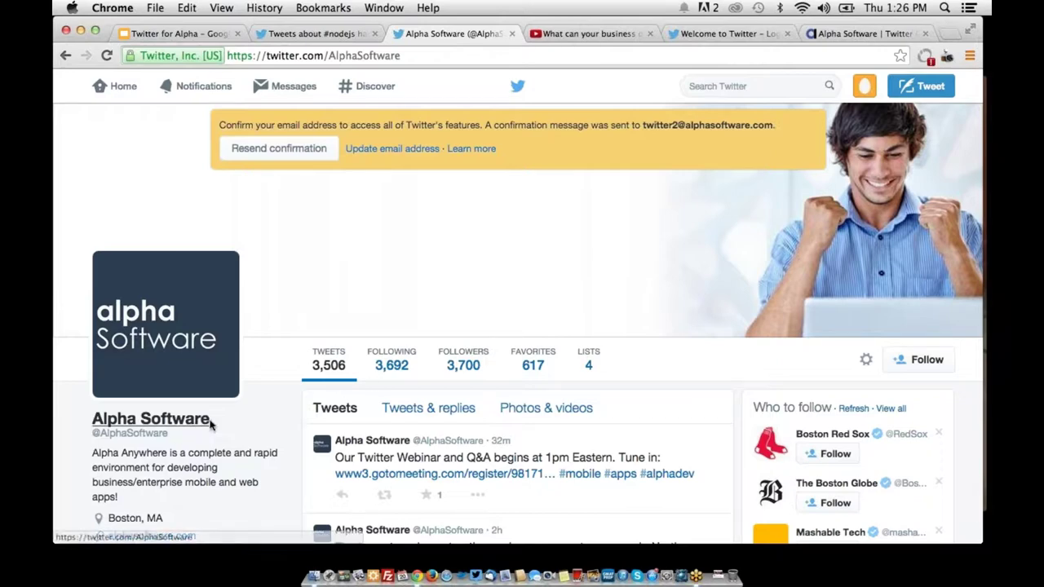
# Highlight the Alpha Software profile name and then its handle
pyautogui.moveTo(211, 419); pyautogui.dragTo(85, 417)
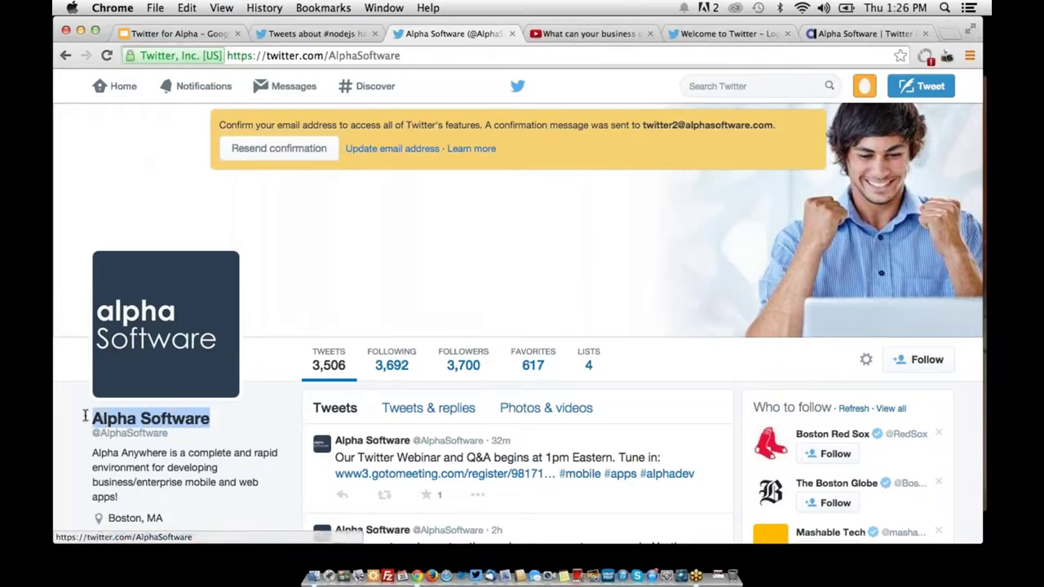
pyautogui.click(82, 440)
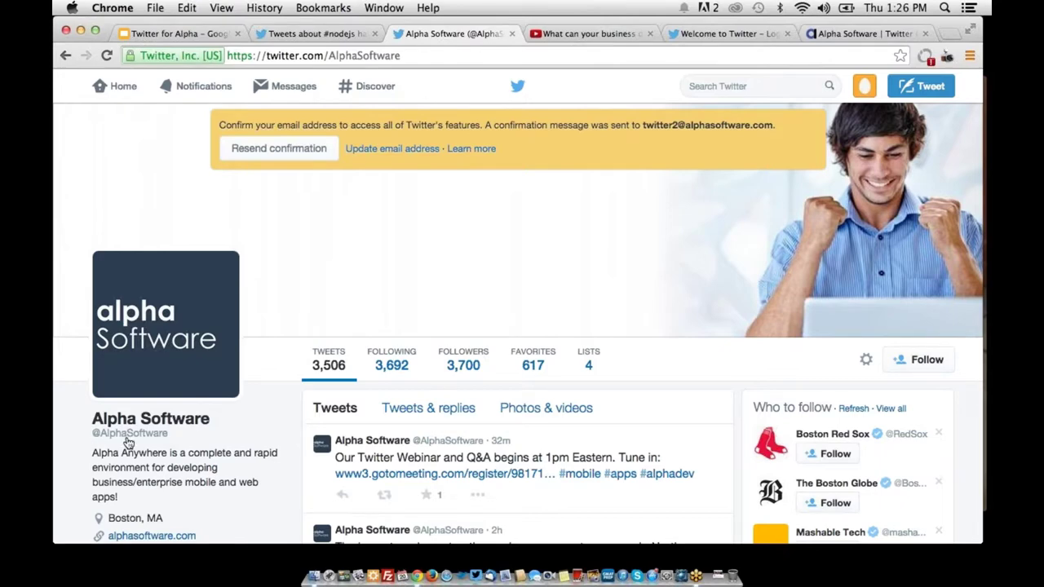
pyautogui.moveTo(128, 441); pyautogui.dragTo(167, 441)
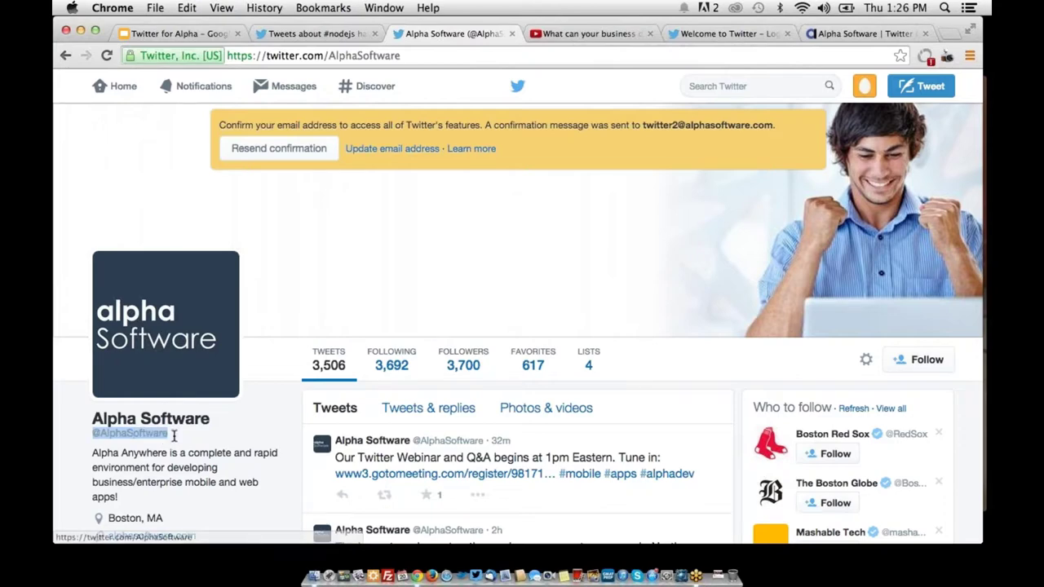
pyautogui.click(195, 33)
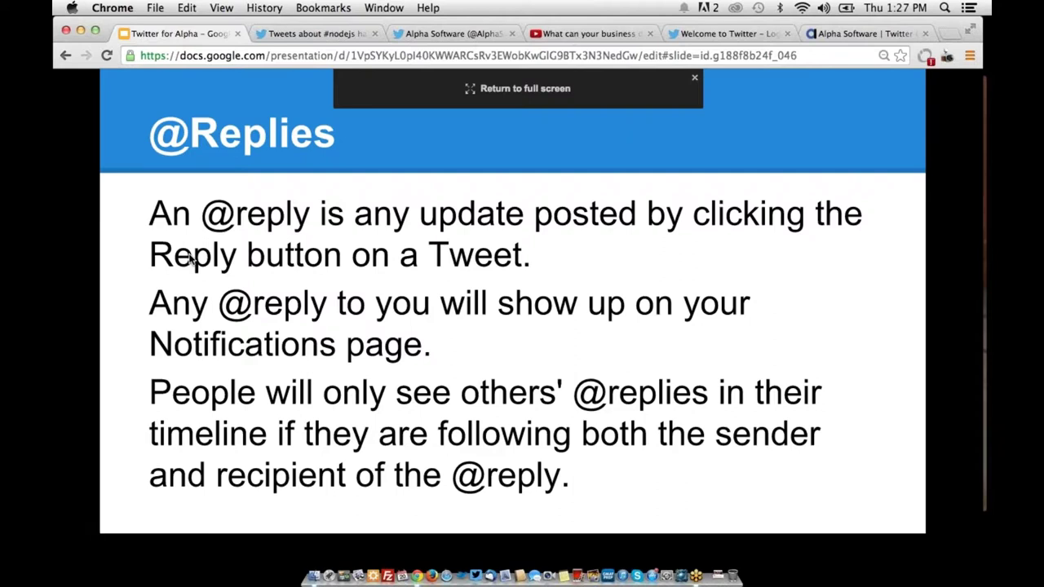
pyautogui.click(403, 32)
pyautogui.scroll(-1, 358, 281)
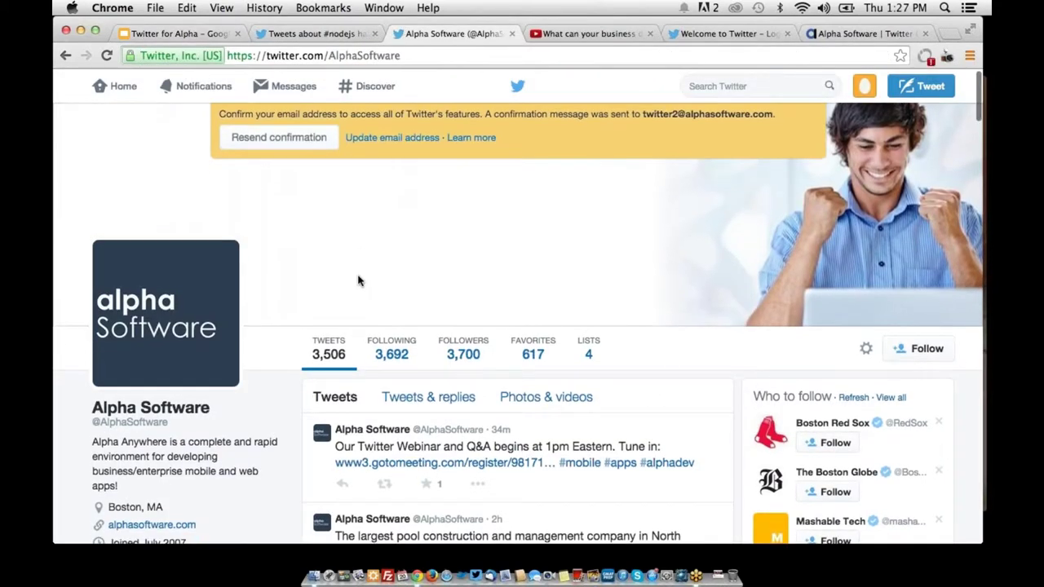
pyautogui.click(864, 86)
# Open the Hello reply's conversation from the profile's Tweets & replies list, showing the Alpha-customers tweet
pyautogui.click(854, 137)
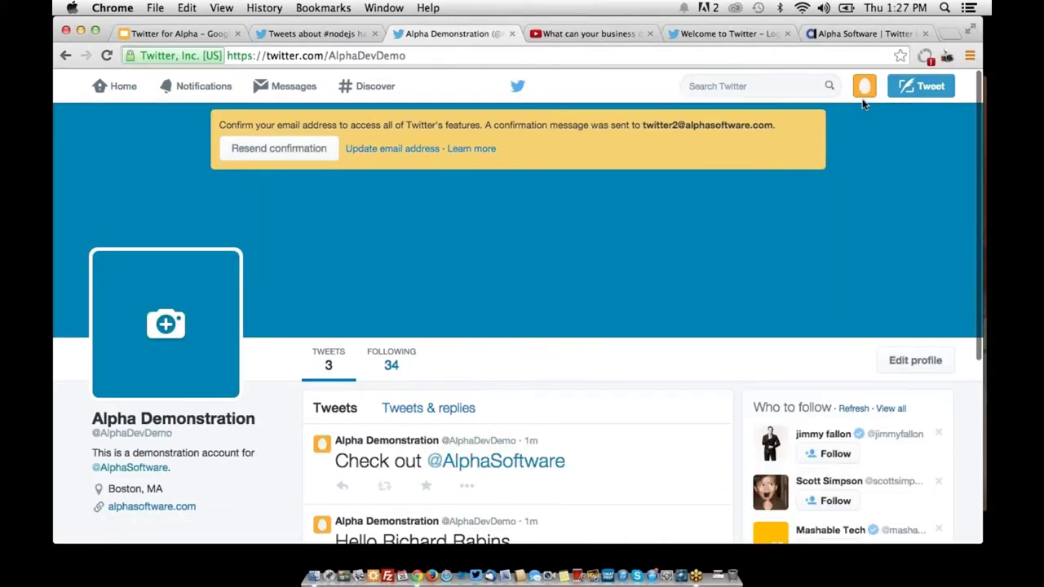
pyautogui.click(864, 91)
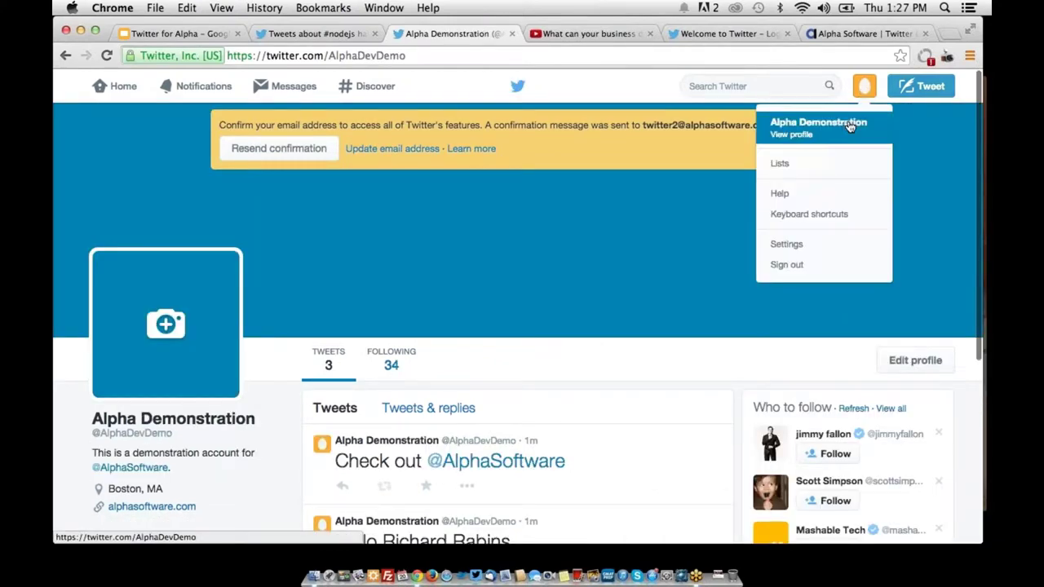
pyautogui.click(502, 223)
pyautogui.scroll(-3, 481, 196)
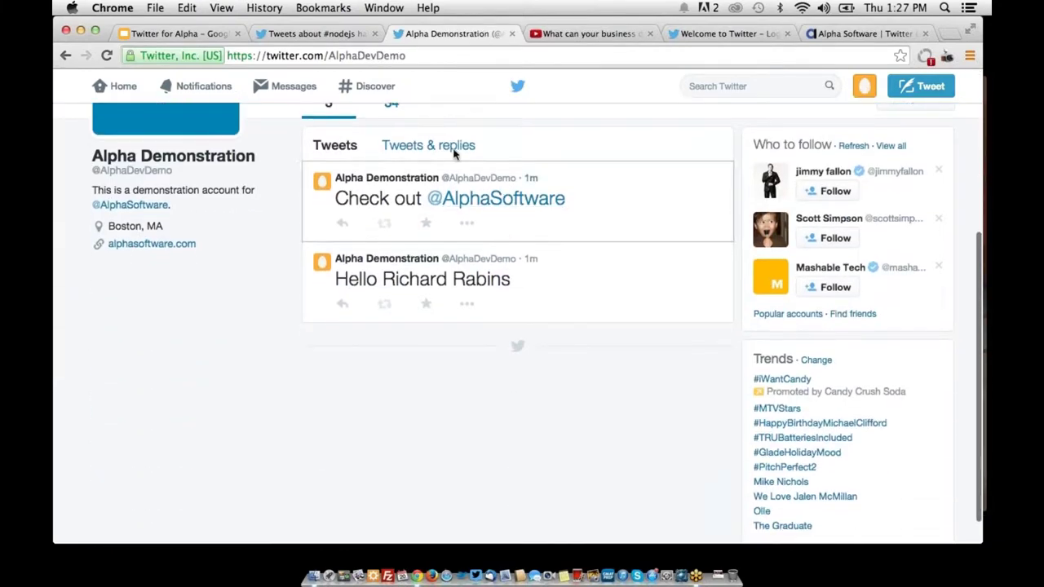
pyautogui.click(450, 146)
pyautogui.scroll(-5, 497, 169)
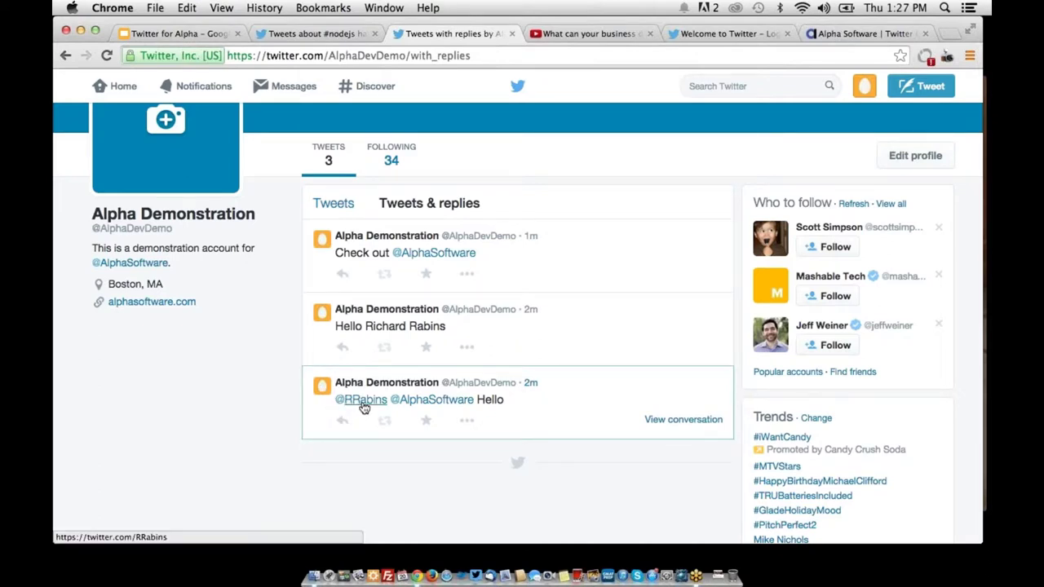
pyautogui.click(682, 420)
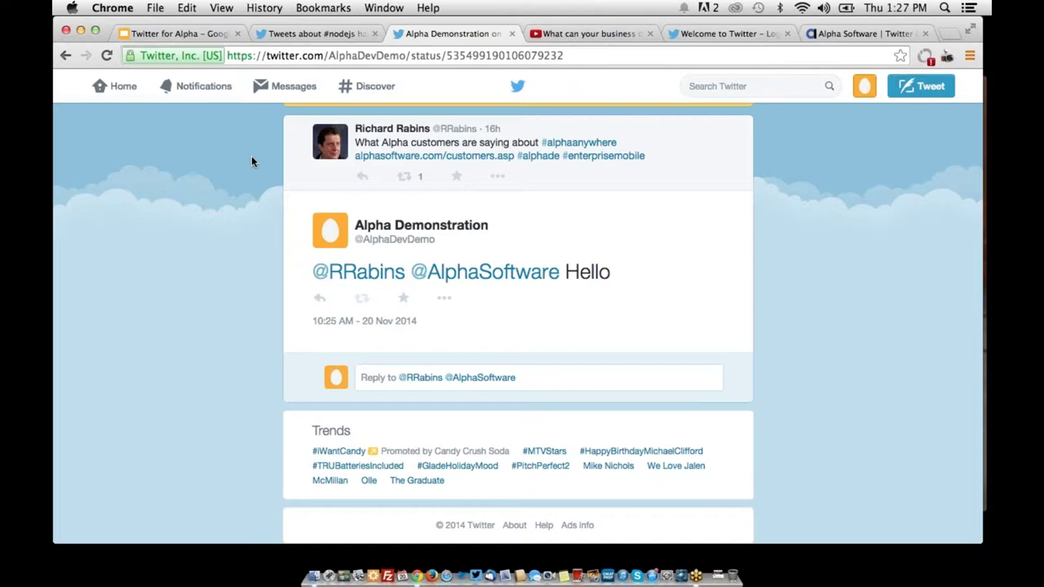
pyautogui.click(198, 35)
pyautogui.click(423, 32)
pyautogui.click(868, 95)
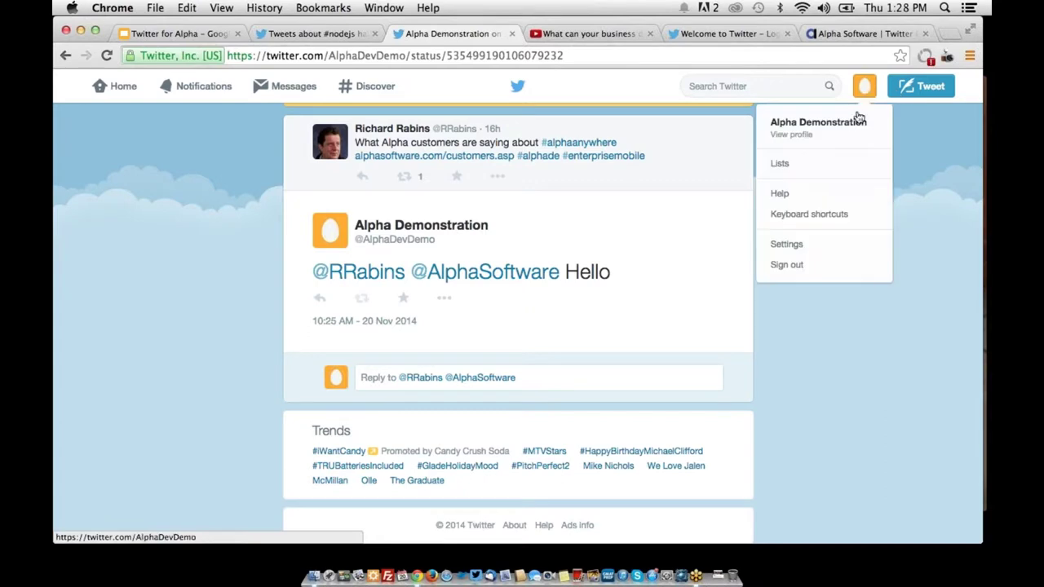
pyautogui.click(852, 129)
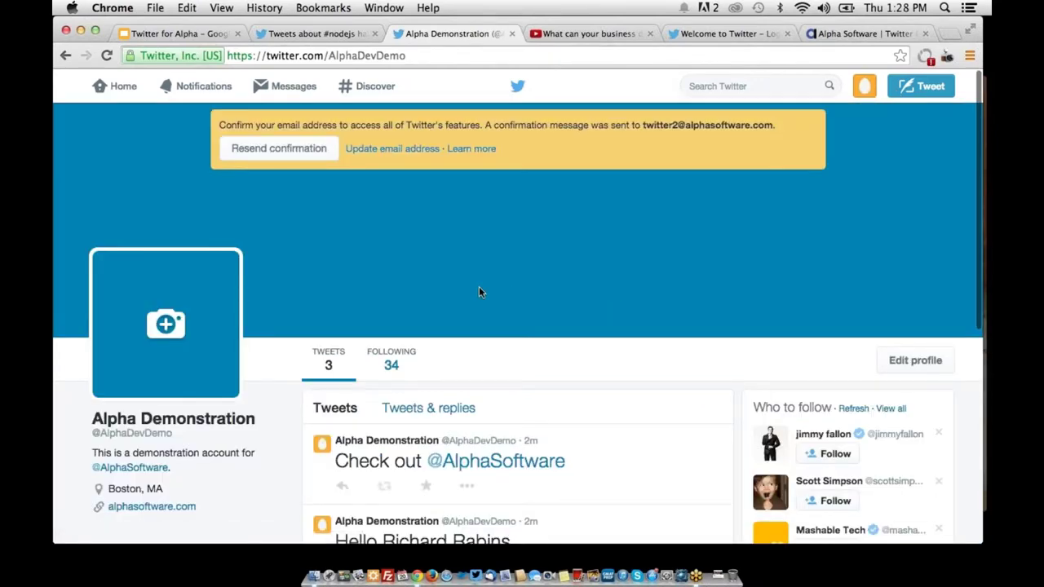
pyautogui.scroll(-3, 479, 292)
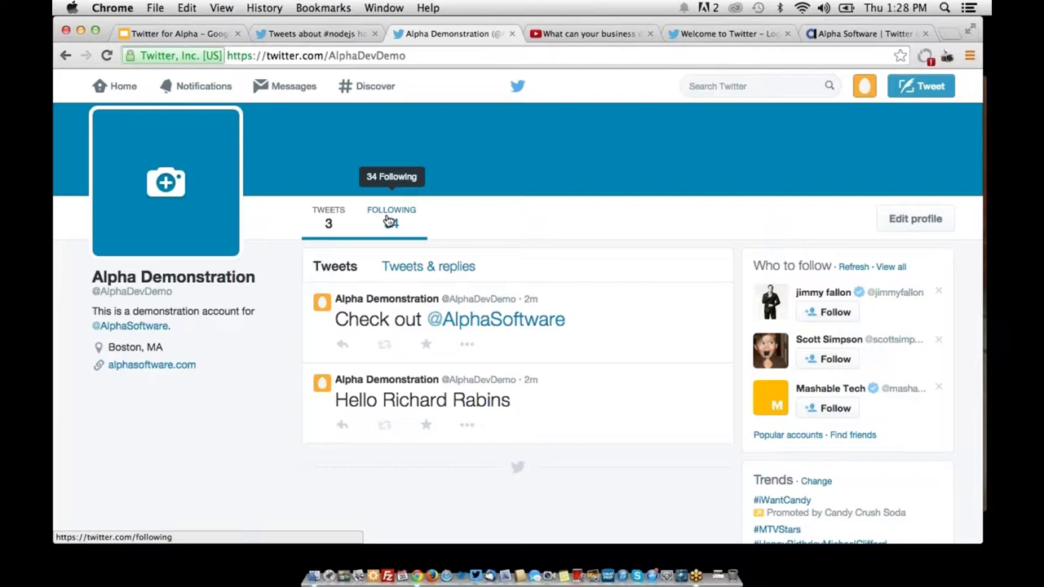
# Switch to the Home timeline and scroll down the feed of followed accounts' tweets
pyautogui.click(118, 91)
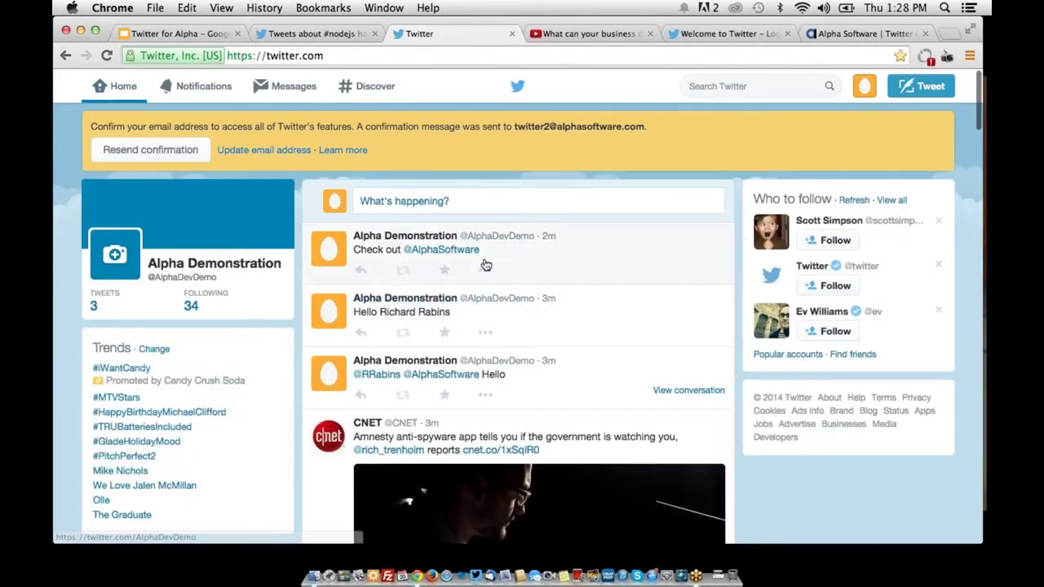
pyautogui.scroll(-5, 555, 396)
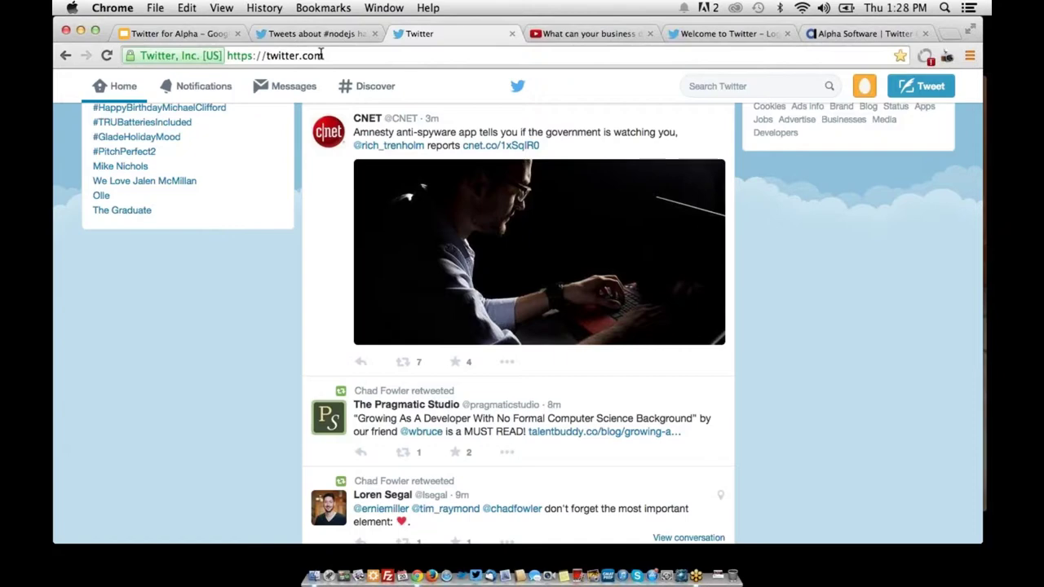
# Load twitter.com/alphadevdemo in the address bar to reopen the demo profile
pyautogui.click(323, 55)
pyautogui.write('/al')
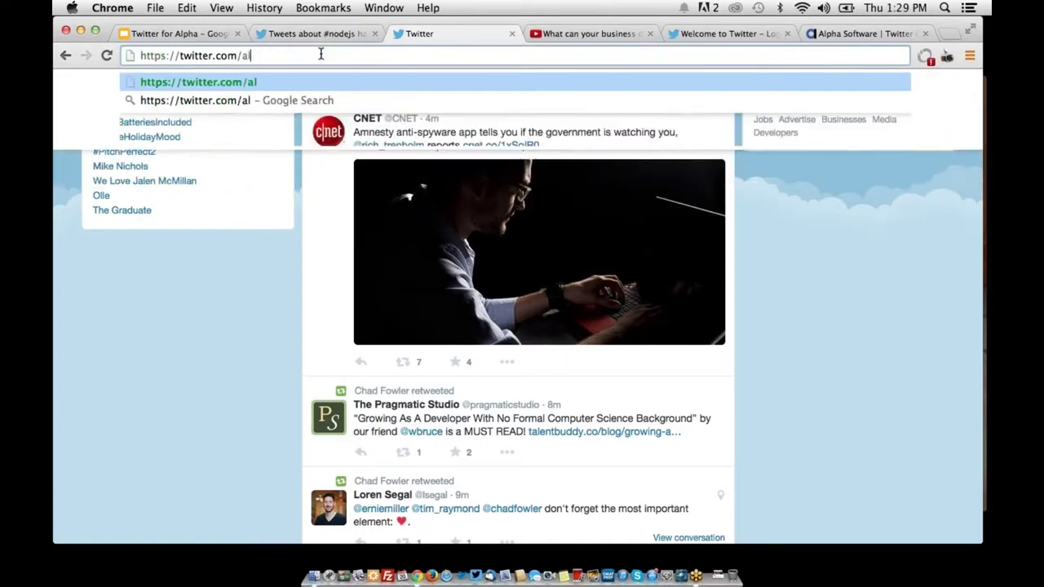
pyautogui.write('phadevdemo')
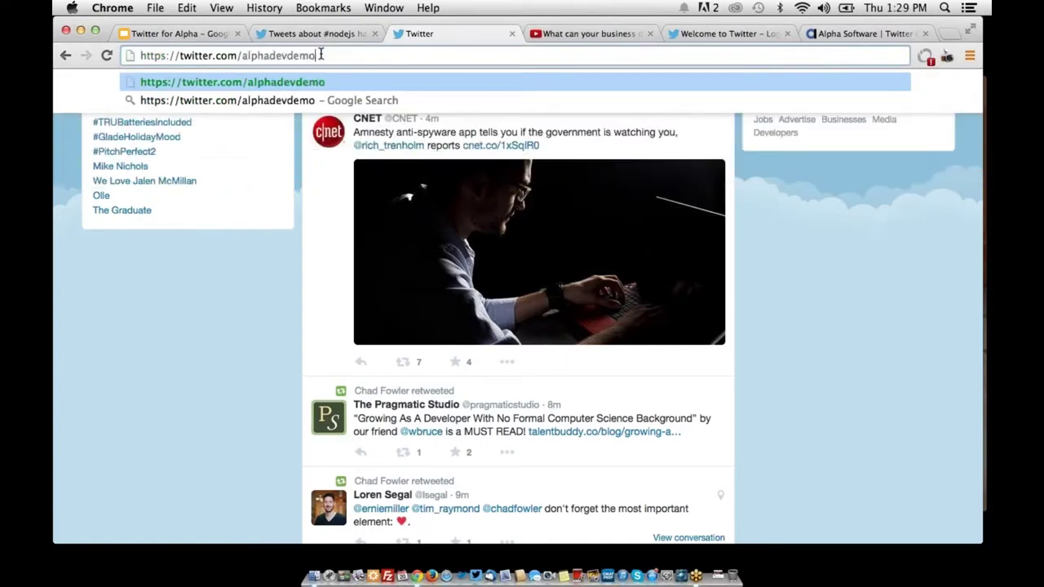
pyautogui.press('Return')
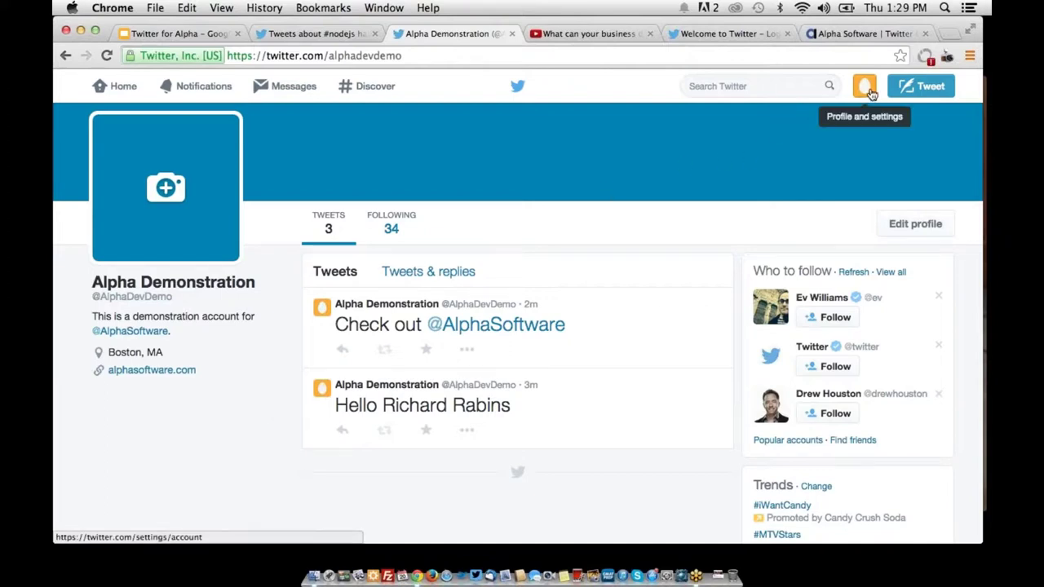
# Tweet '#html5 rocks!' and follow its #html5 hashtag link to the results
pyautogui.click(797, 85)
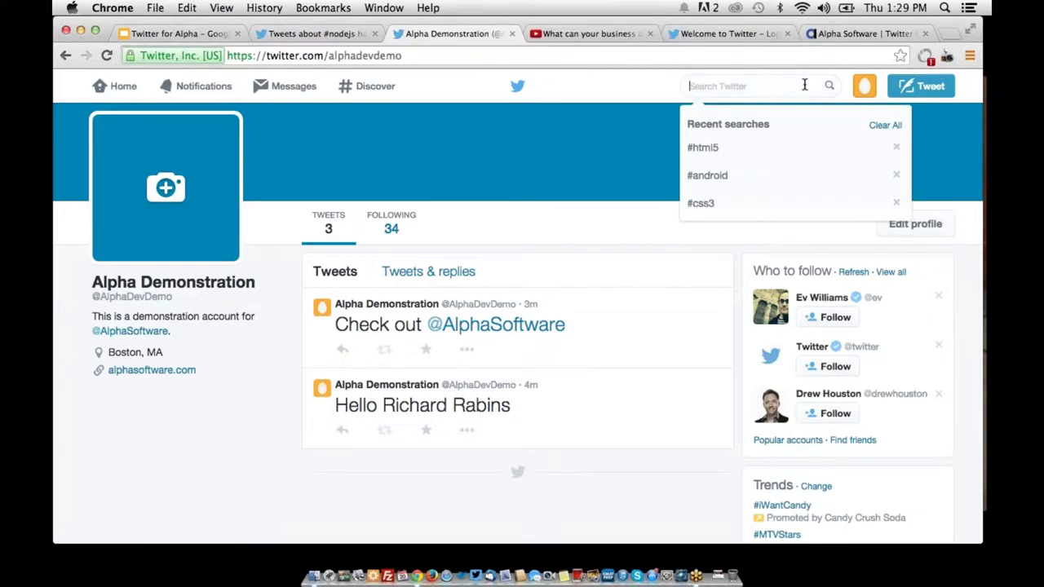
pyautogui.click(919, 87)
pyautogui.write('#html5')
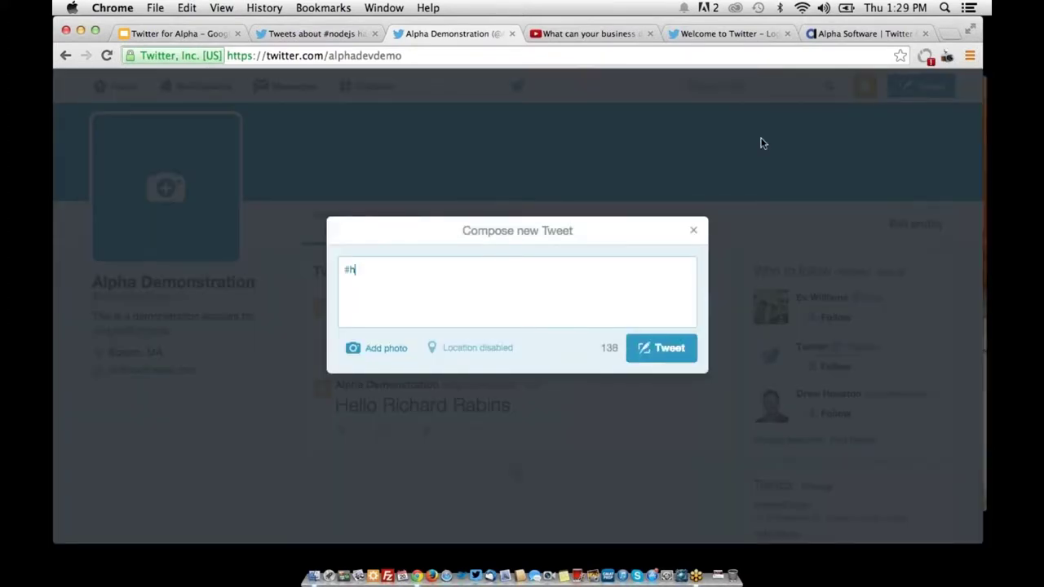
pyautogui.write(' rocks!')
pyautogui.click(665, 349)
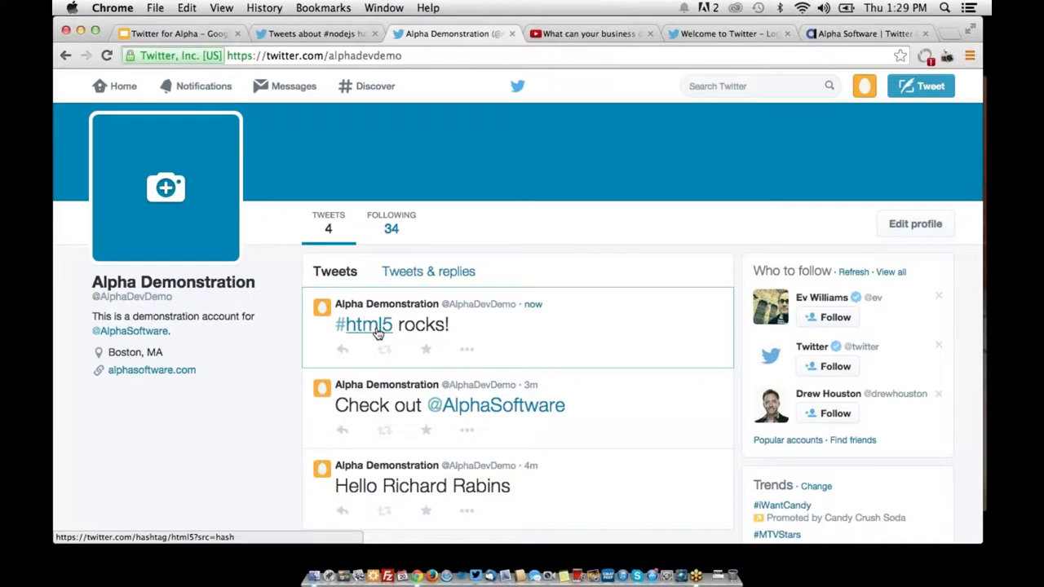
pyautogui.click(377, 325)
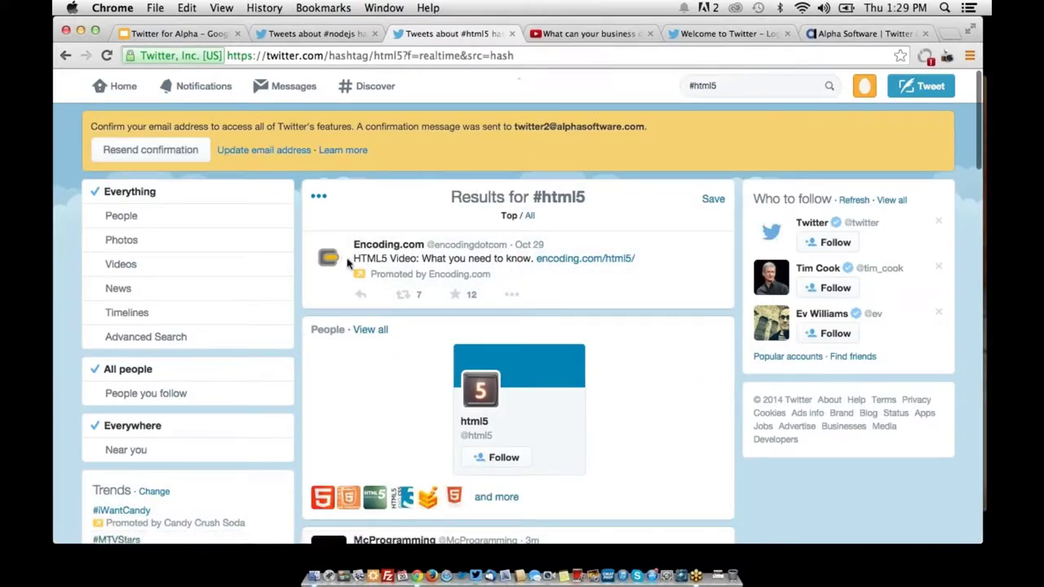
pyautogui.scroll(-3, 443, 214)
pyautogui.scroll(-10, 443, 214)
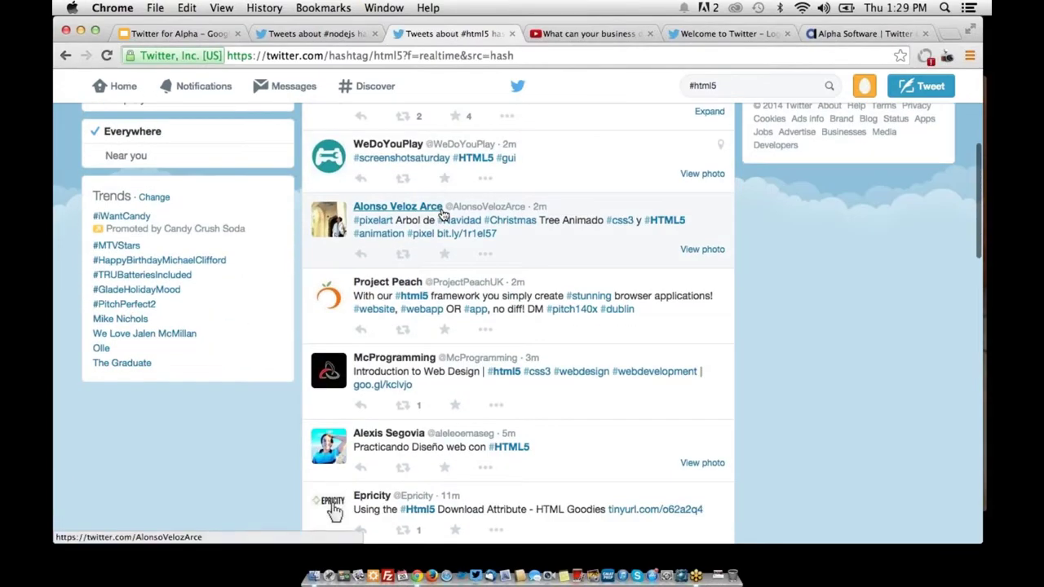
pyautogui.scroll(-3, 459, 188)
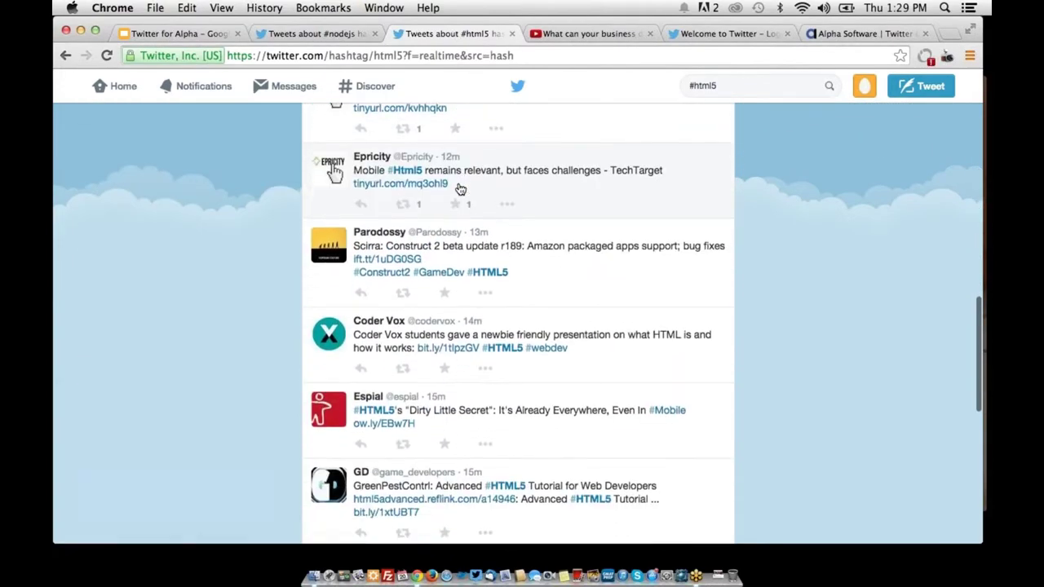
pyautogui.scroll(5, 459, 189)
pyautogui.scroll(5, 459, 188)
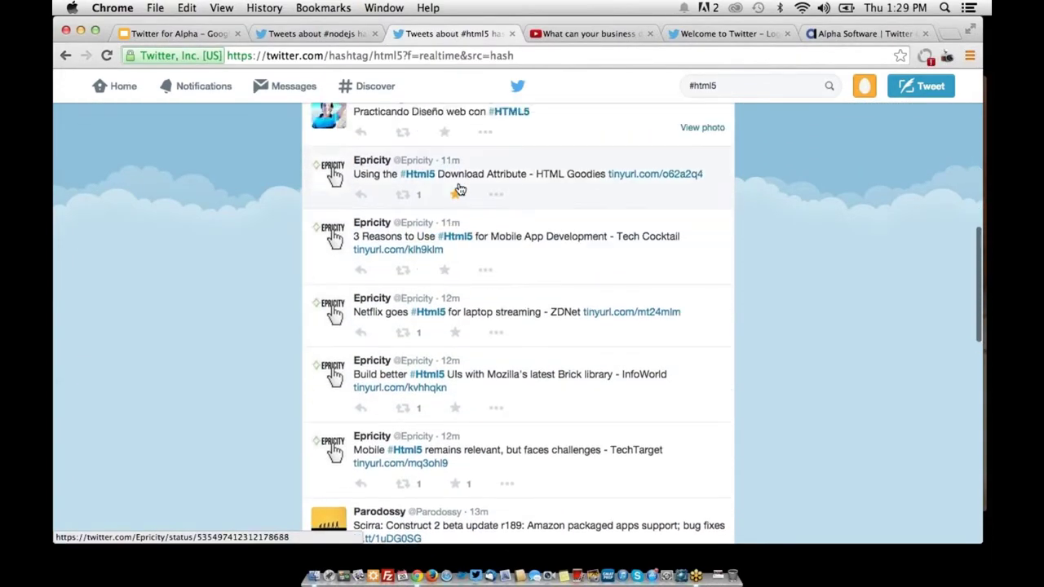
pyautogui.scroll(5, 460, 188)
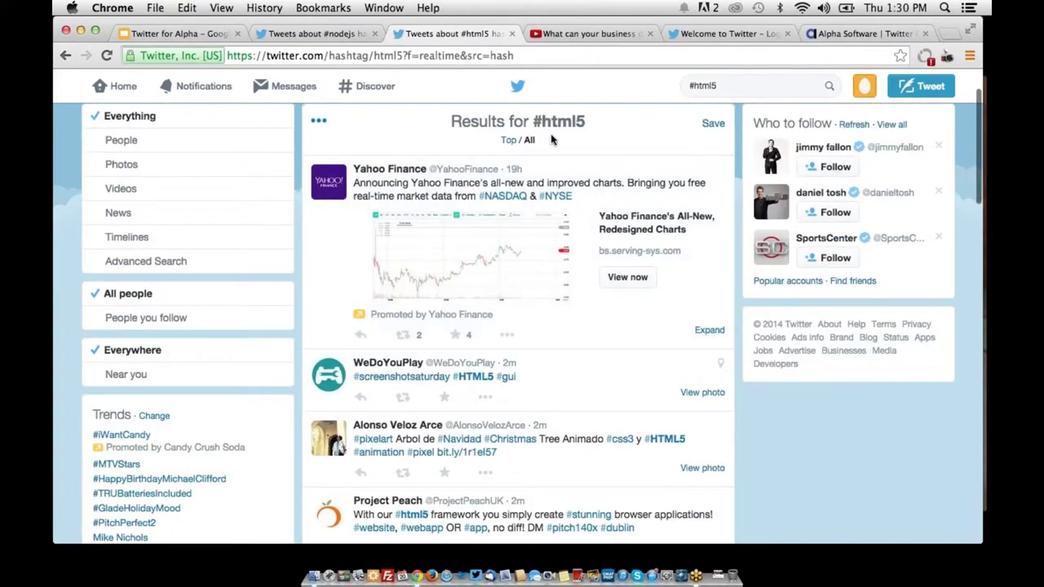
pyautogui.click(726, 86)
# Search #alphadev, switch to All results, and scroll through the tagged tweets
pyautogui.write('#alphadev')
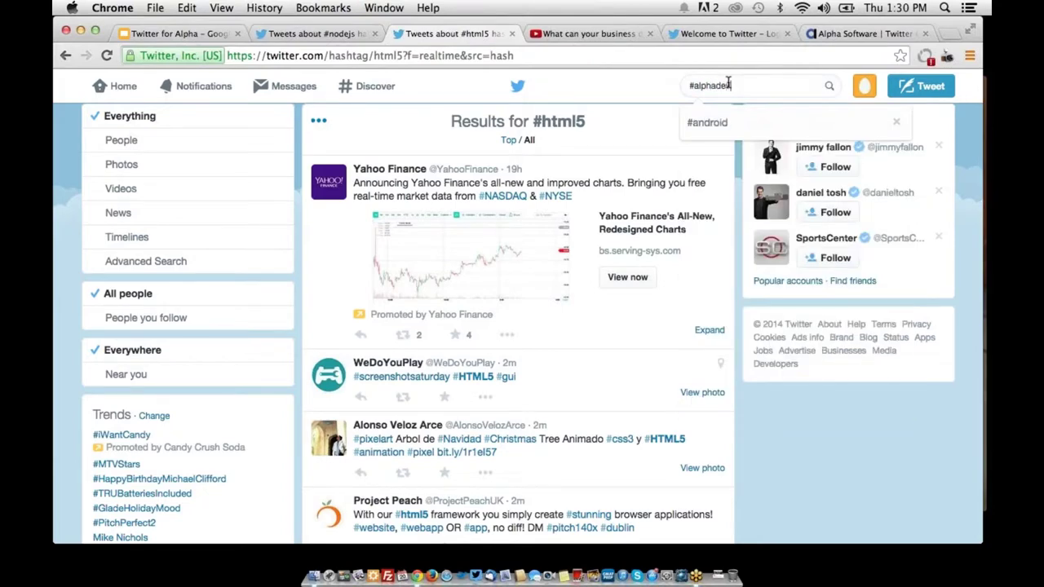
pyautogui.press('Return')
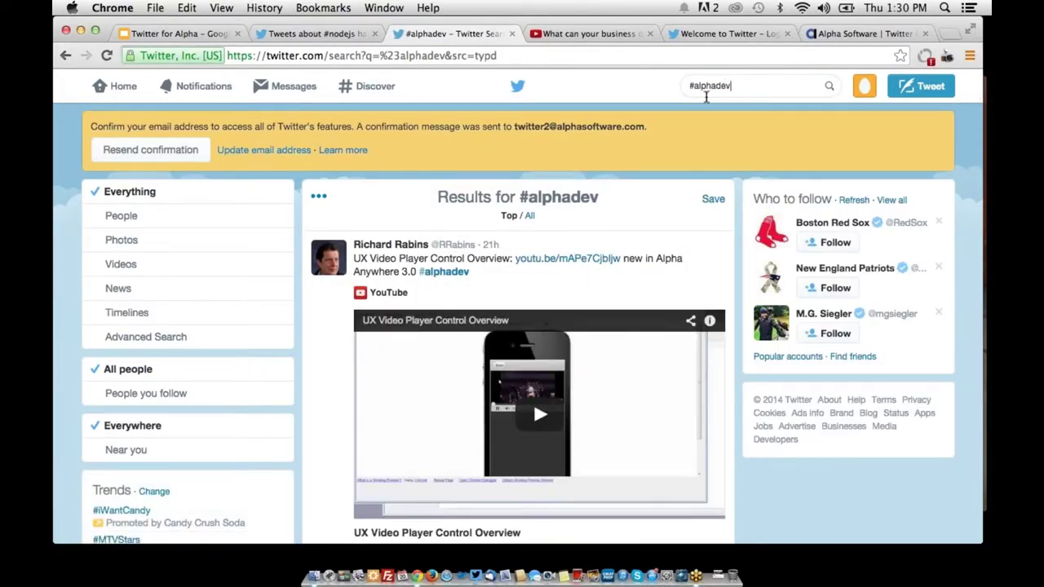
pyautogui.click(530, 215)
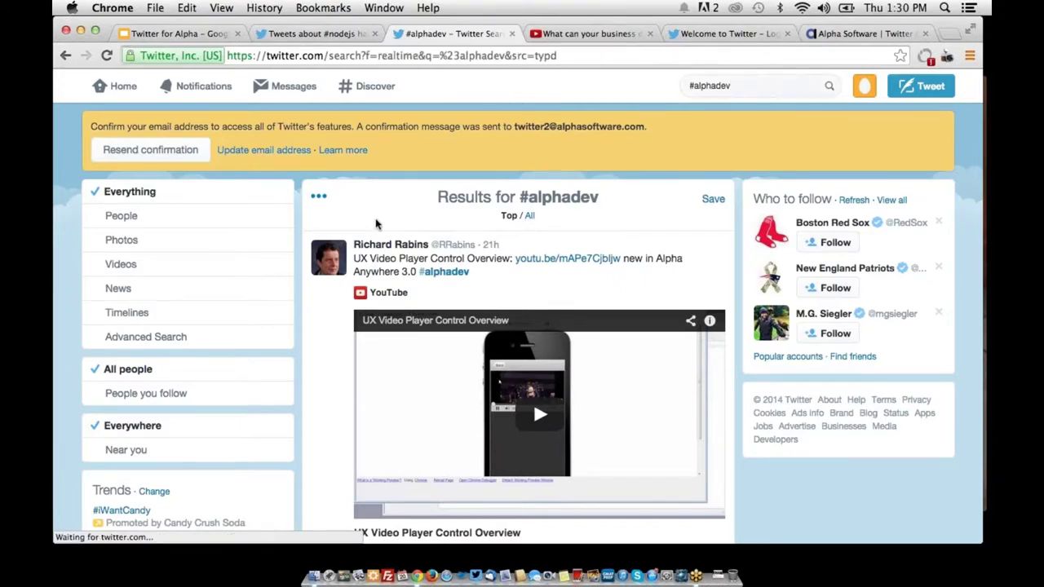
pyautogui.scroll(-3, 407, 224)
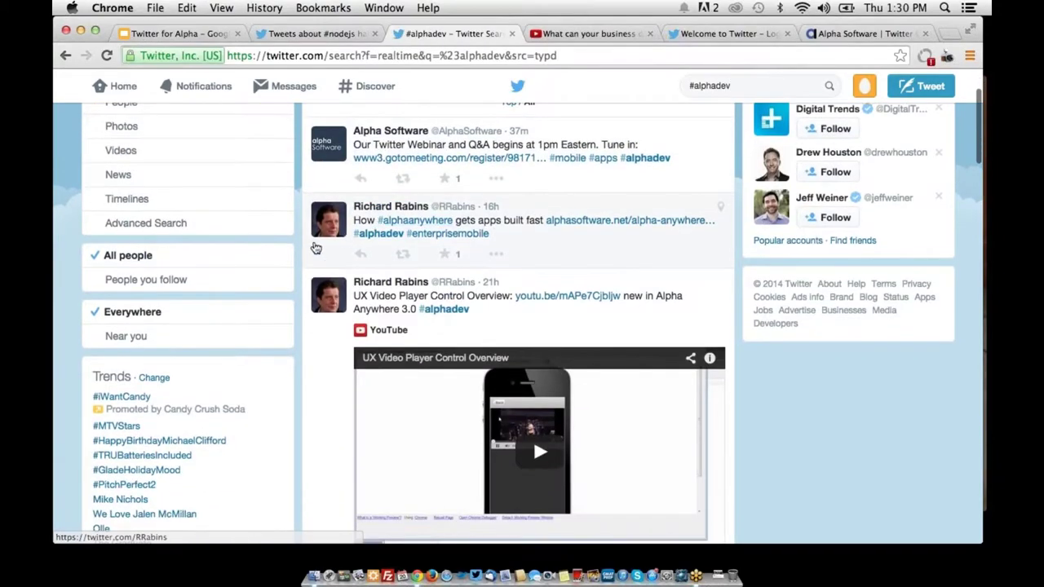
pyautogui.scroll(-5, 299, 253)
pyautogui.scroll(-15, 299, 253)
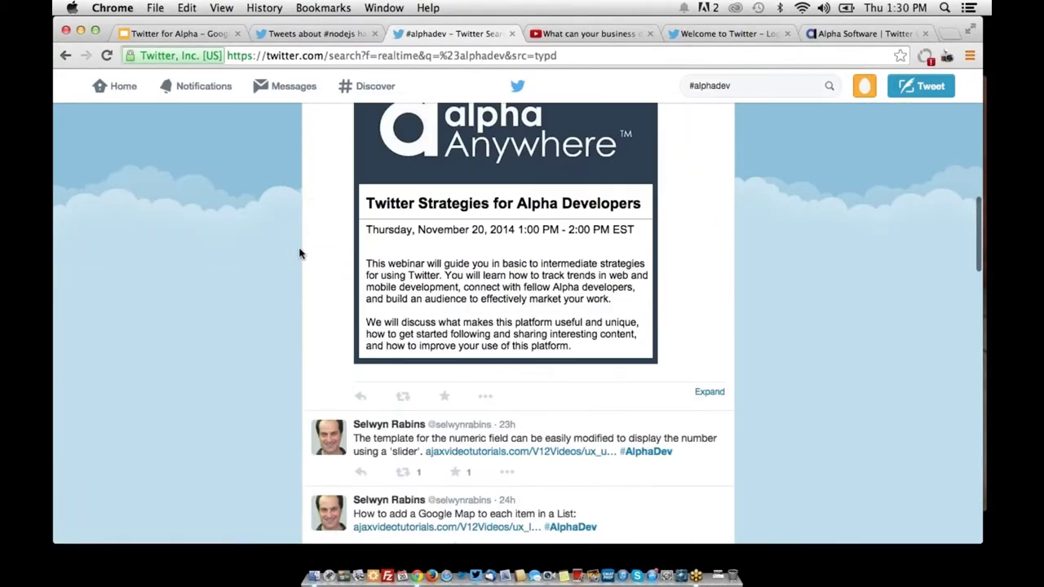
pyautogui.scroll(3, 299, 253)
pyautogui.scroll(4, 299, 254)
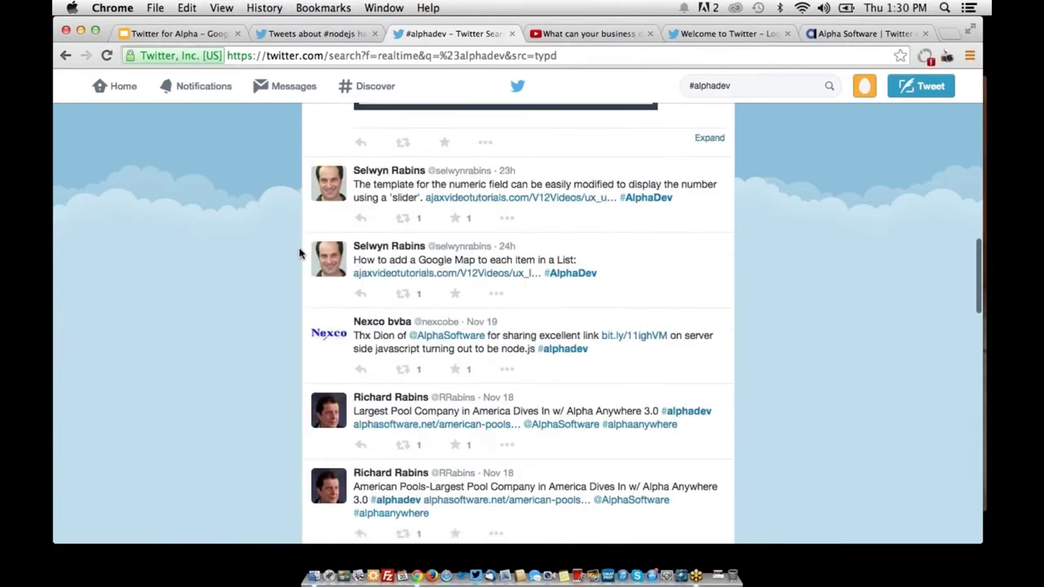
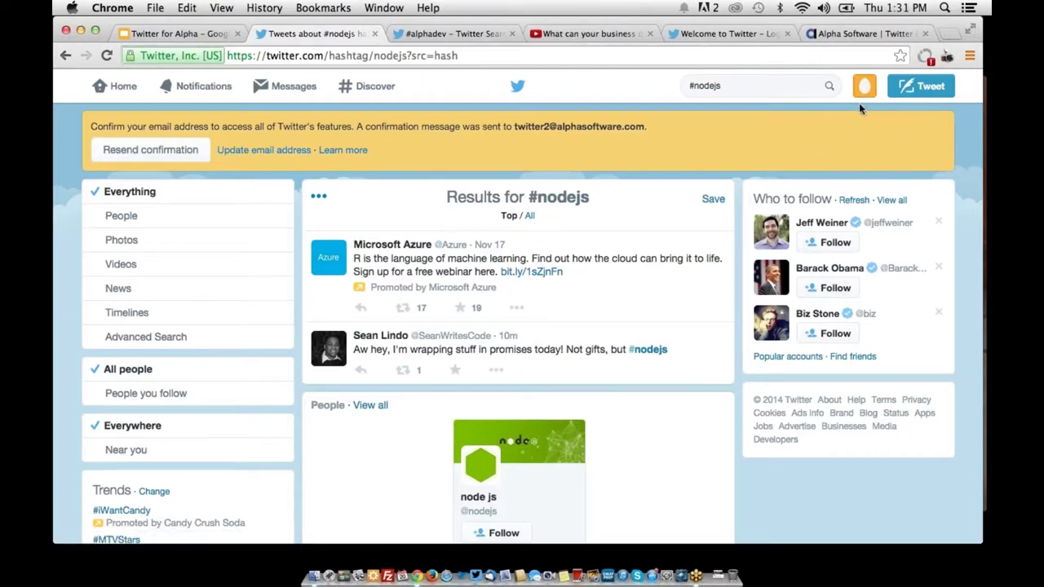
pyautogui.click(862, 95)
pyautogui.click(850, 123)
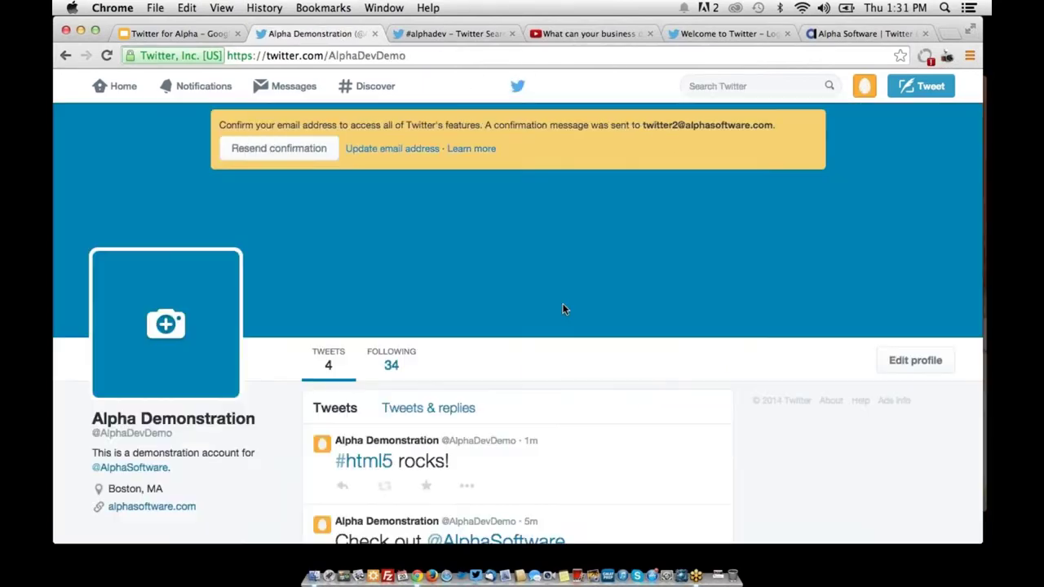
pyautogui.scroll(-2, 427, 373)
pyautogui.scroll(-3, 427, 374)
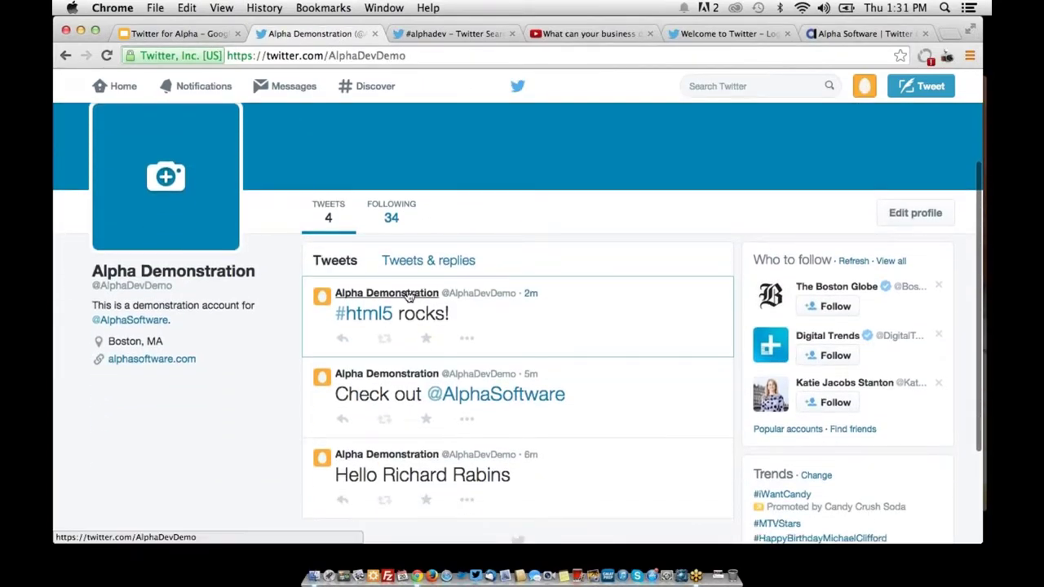
pyautogui.click(471, 401)
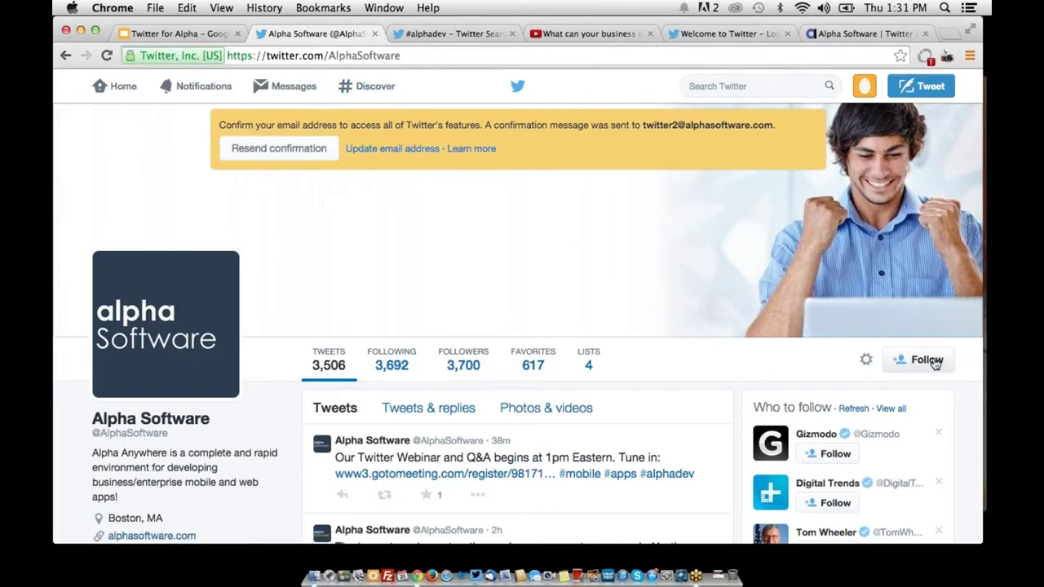
pyautogui.click(907, 369)
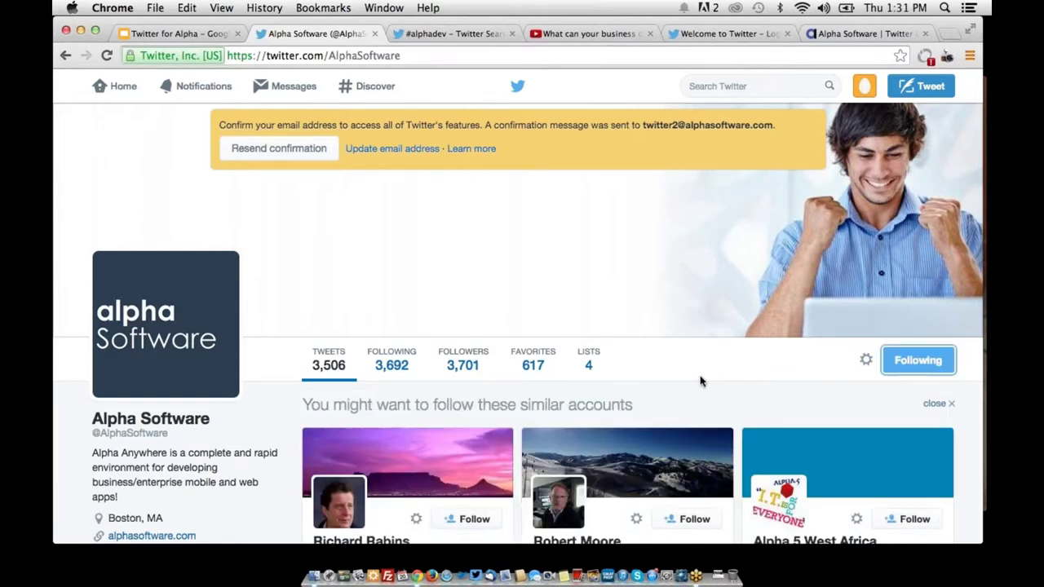
# Follow the first suggested similar account
pyautogui.scroll(-5, 699, 381)
pyautogui.scroll(2, 700, 381)
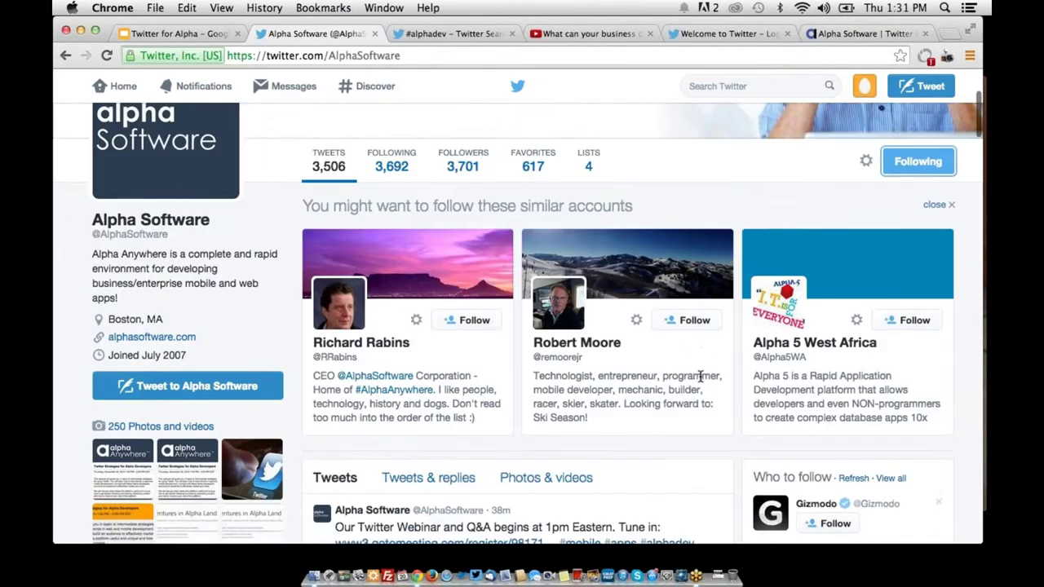
pyautogui.scroll(1, 700, 381)
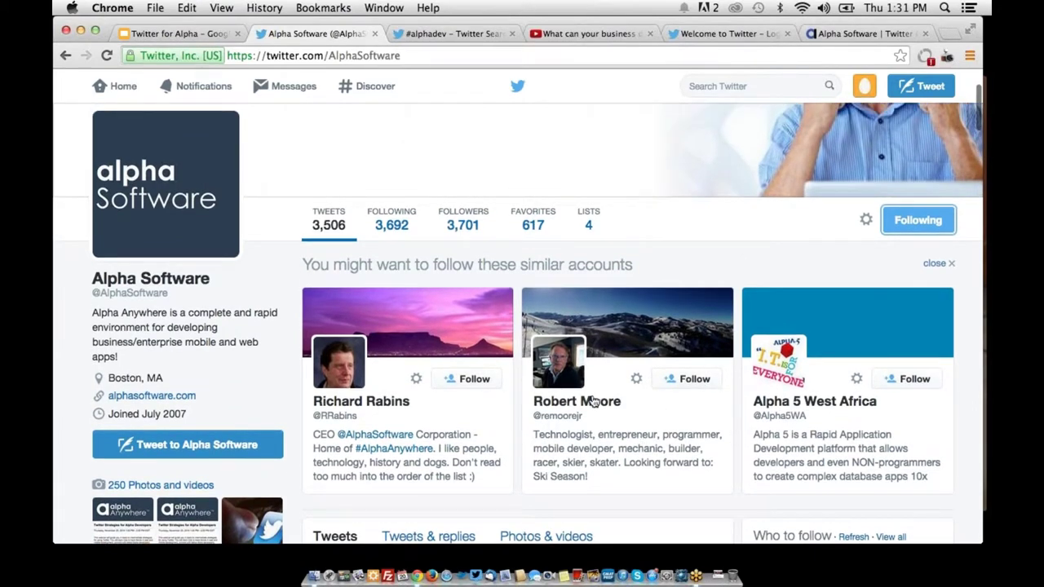
pyautogui.click(467, 382)
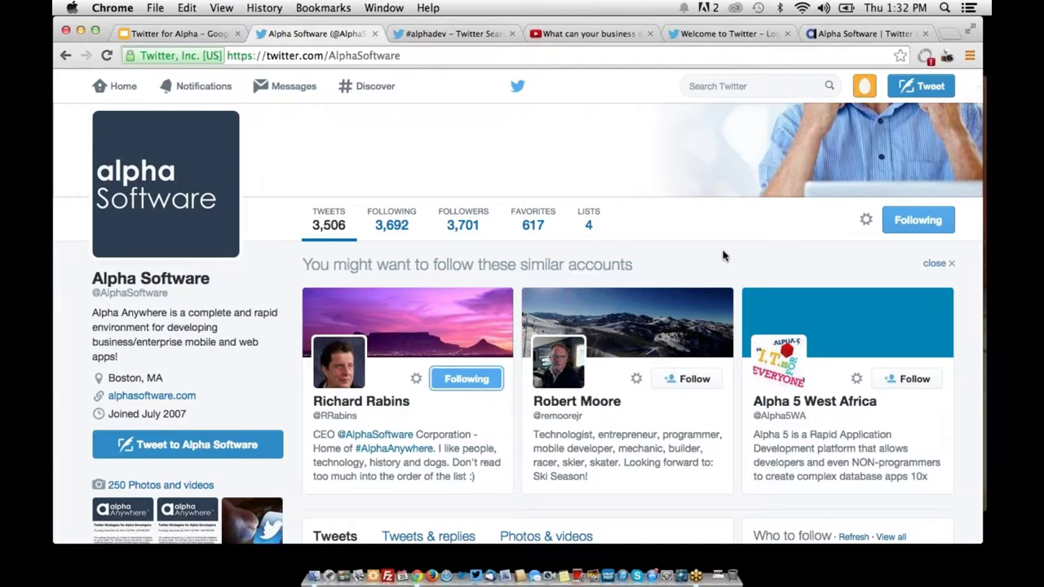
pyautogui.scroll(2, 723, 256)
pyautogui.click(864, 85)
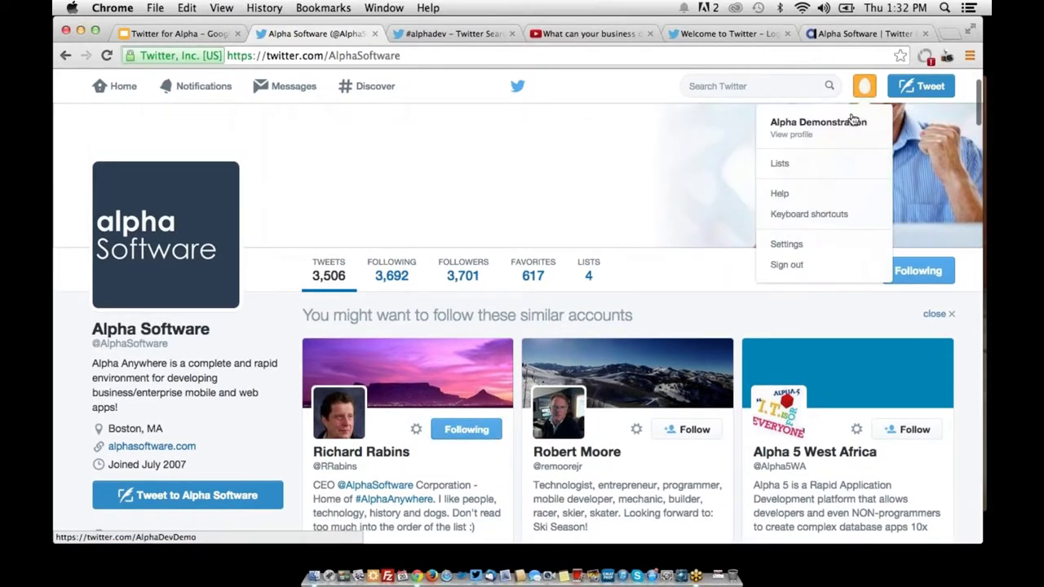
# Sign out of the demo account and sign in as the Alpha Software account
pyautogui.click(800, 270)
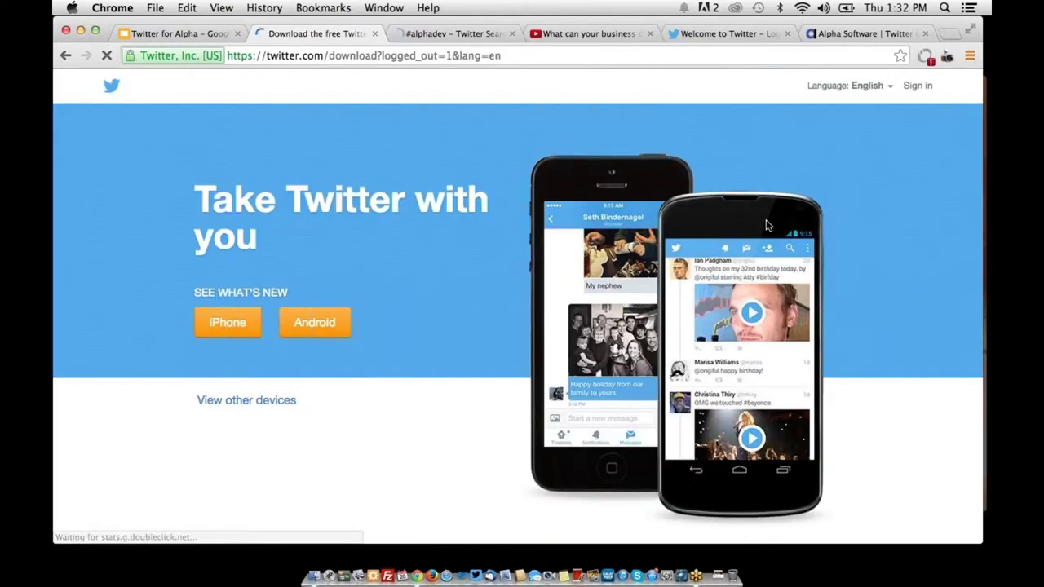
pyautogui.click(917, 86)
pyautogui.write('alphasoftware')
pyautogui.press('Return')
pyautogui.press('Return')
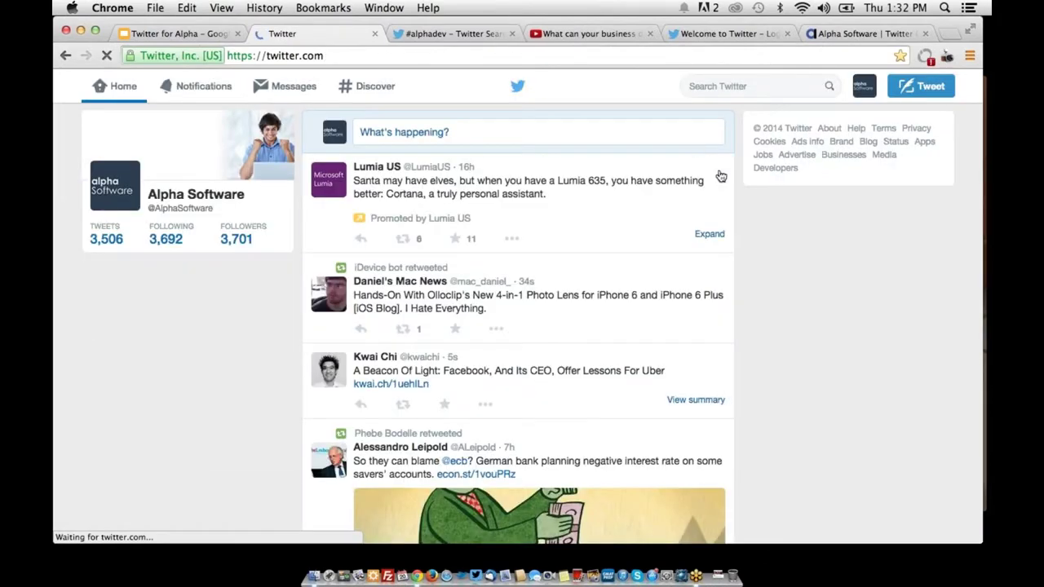
pyautogui.click(864, 88)
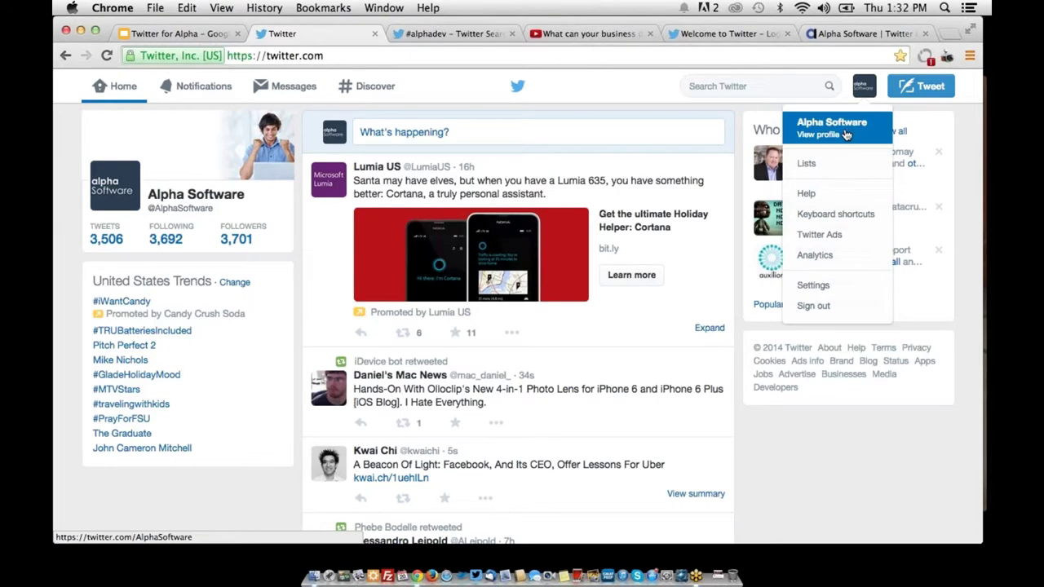
pyautogui.click(844, 126)
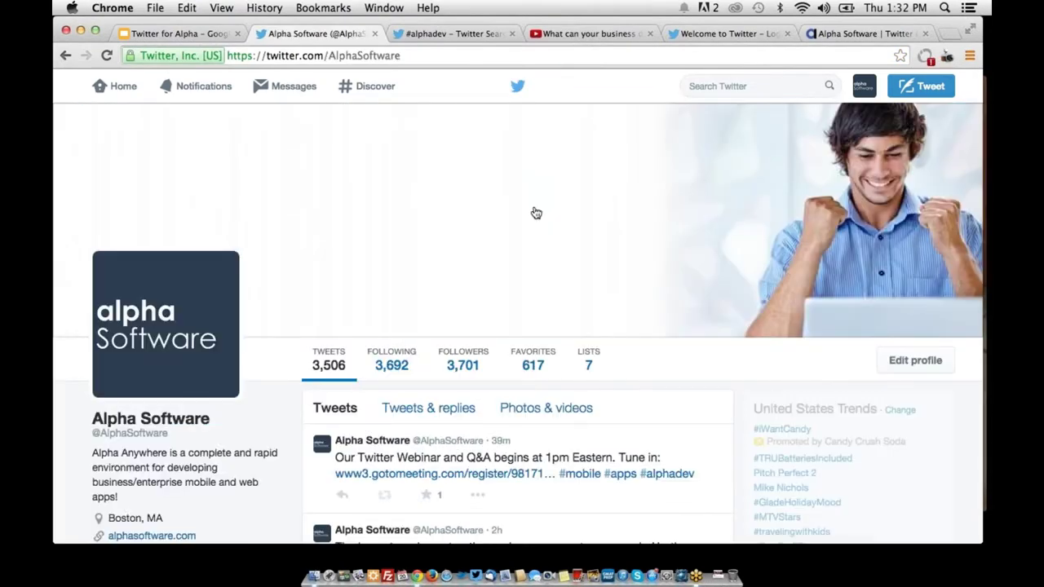
pyautogui.scroll(-3, 534, 212)
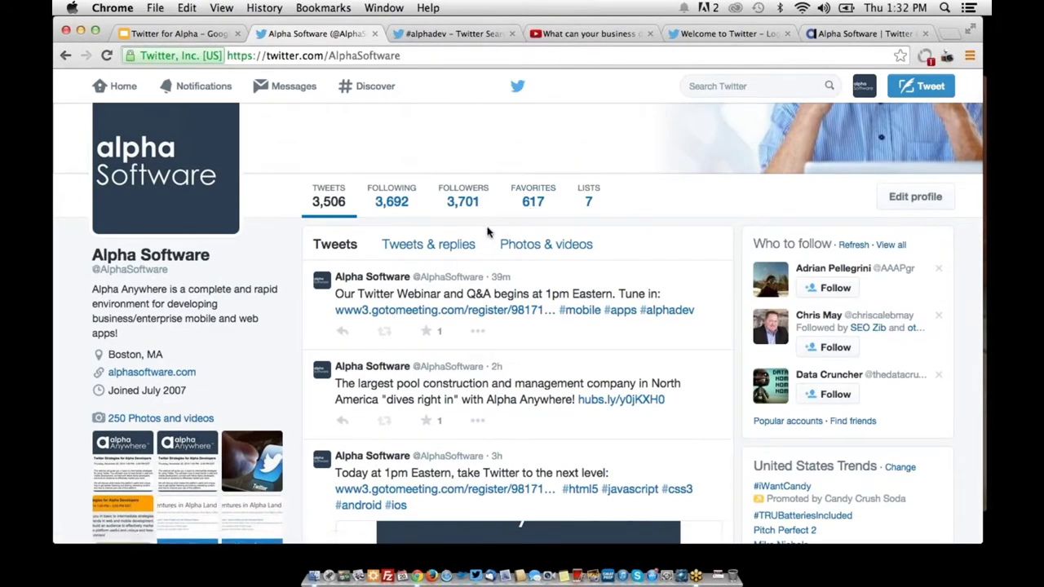
pyautogui.click(454, 210)
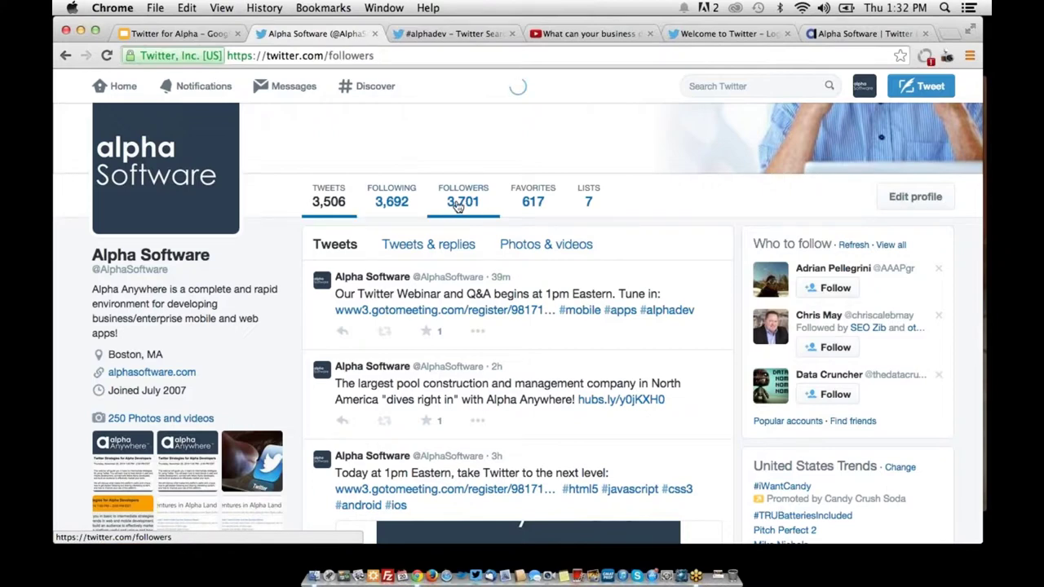
pyautogui.scroll(-3, 384, 419)
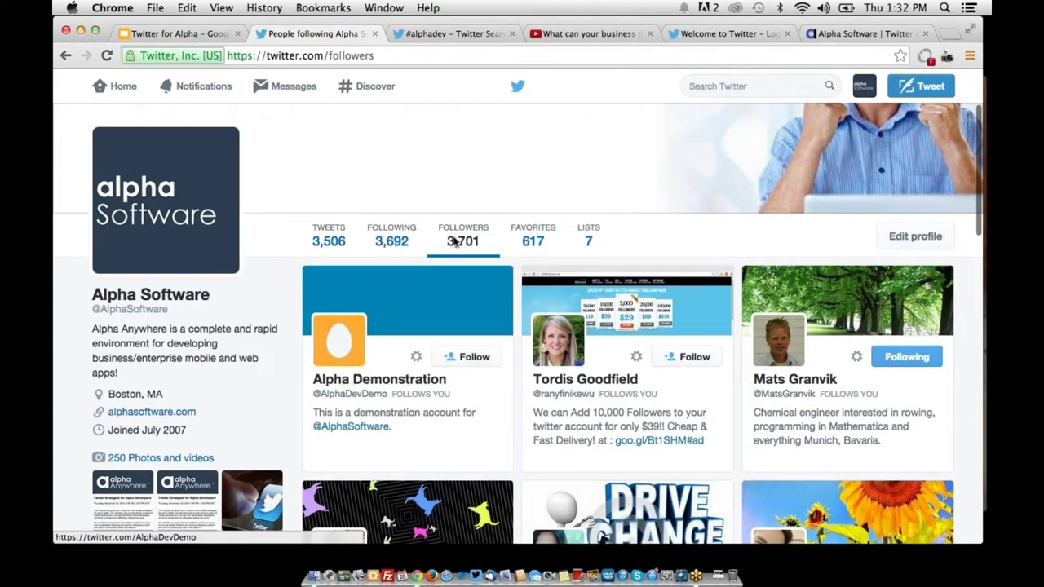
pyautogui.click(336, 380)
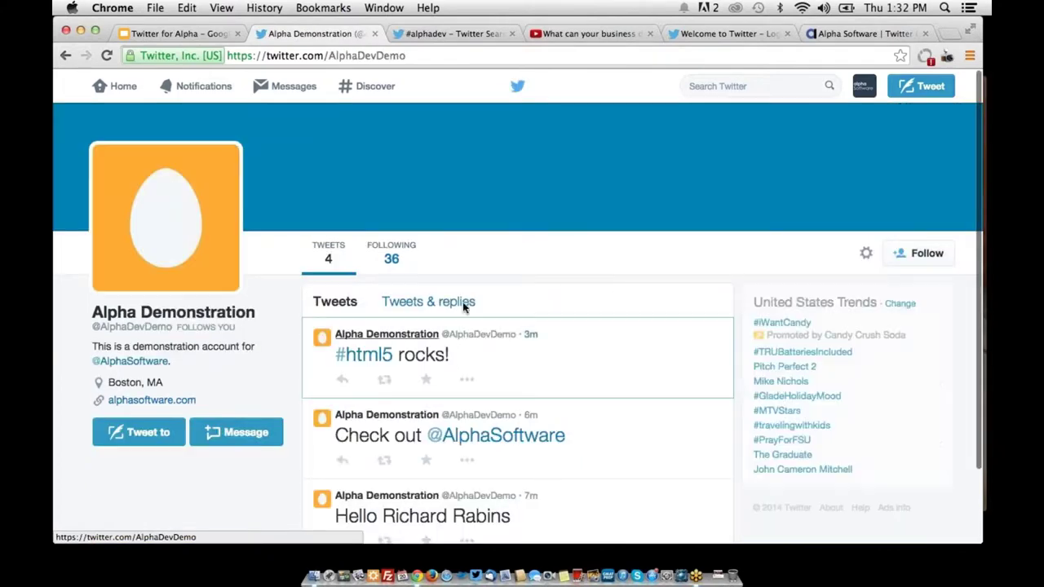
pyautogui.moveTo(176, 327); pyautogui.dragTo(236, 328)
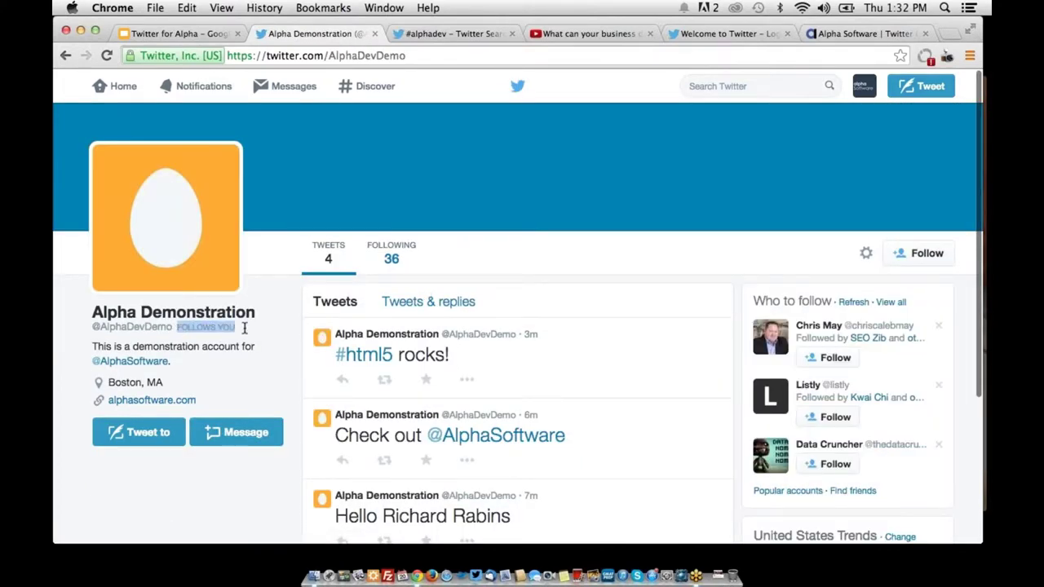
pyautogui.click(271, 405)
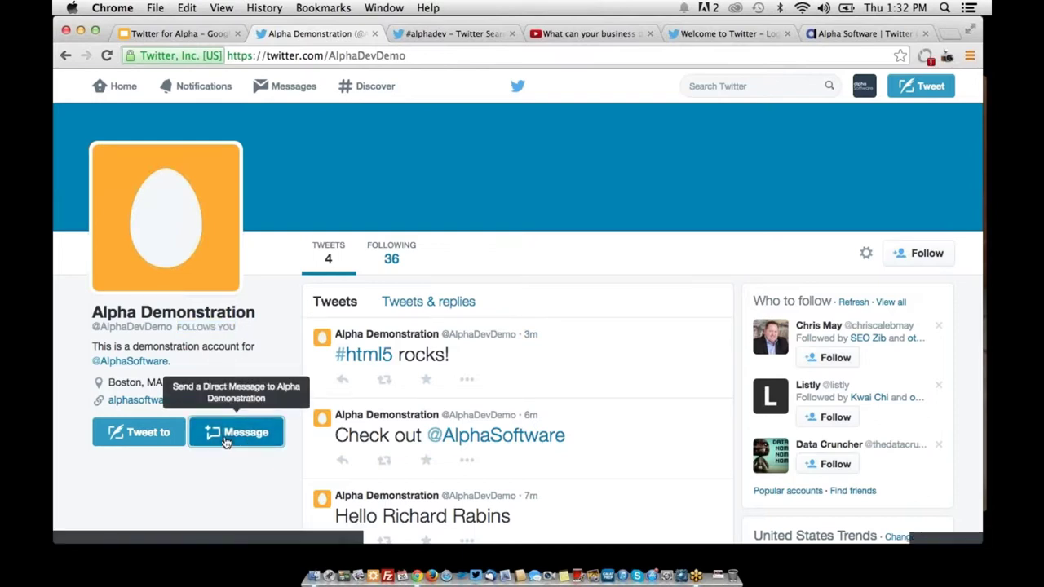
pyautogui.click(230, 436)
# Send Alpha Demonstration the direct message 'This is private' and close the window
pyautogui.write('This is private')
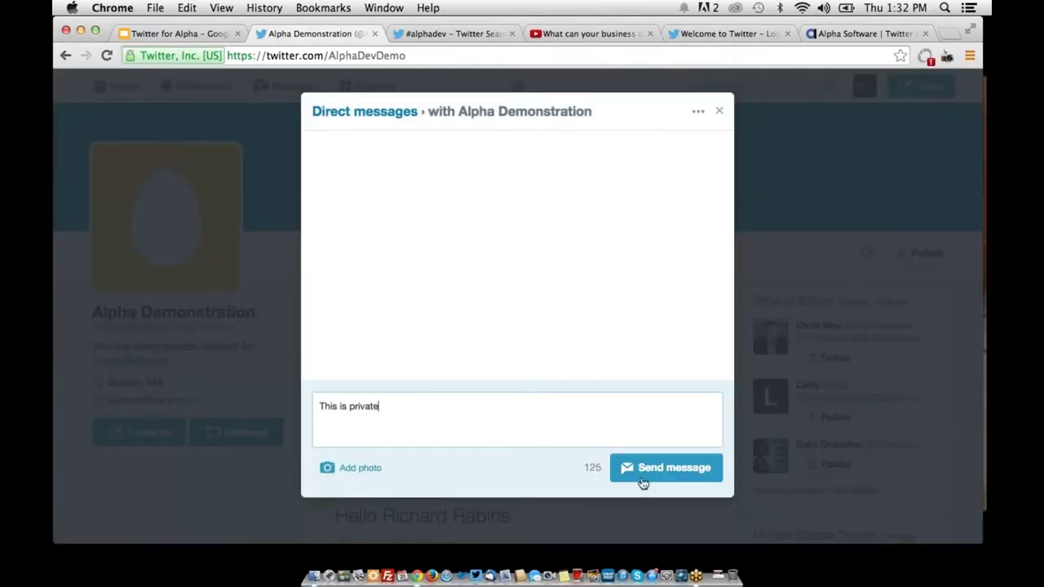
pyautogui.click(642, 483)
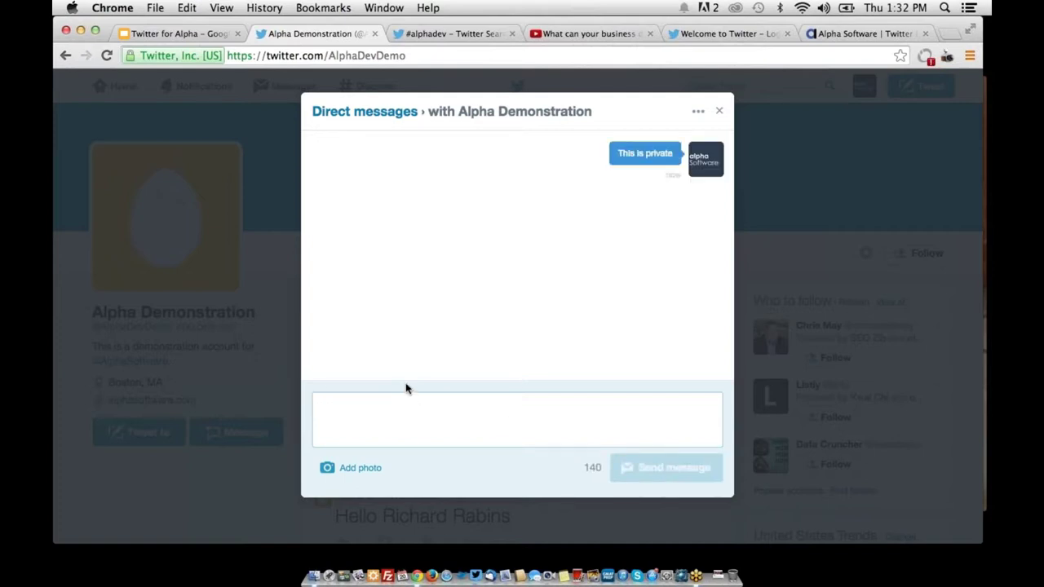
pyautogui.click(278, 310)
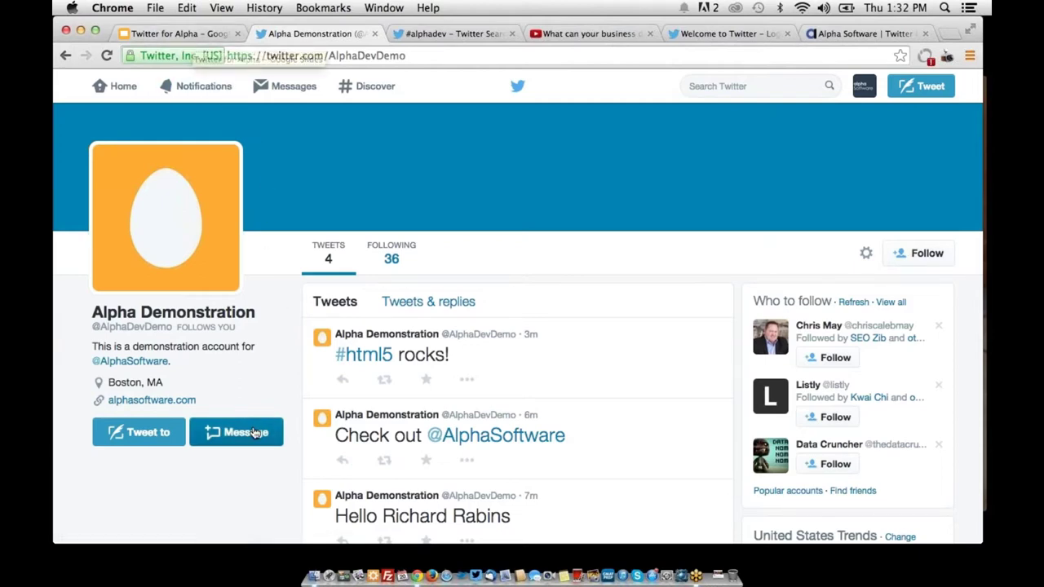
# Reopen the conversation from the profile's options menu, then return to the Google Slides presentation
pyautogui.click(863, 92)
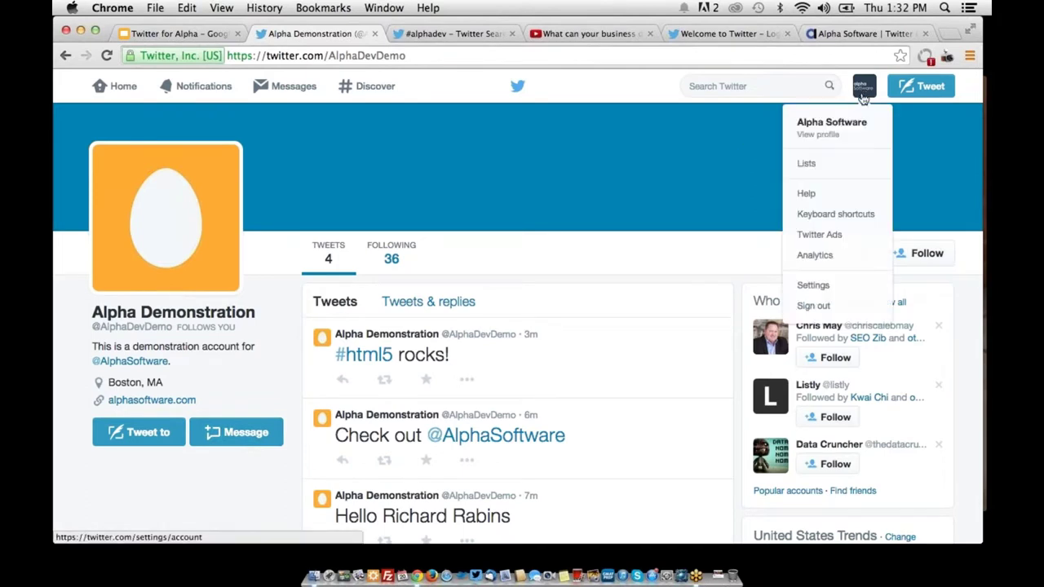
pyautogui.click(697, 252)
pyautogui.click(864, 250)
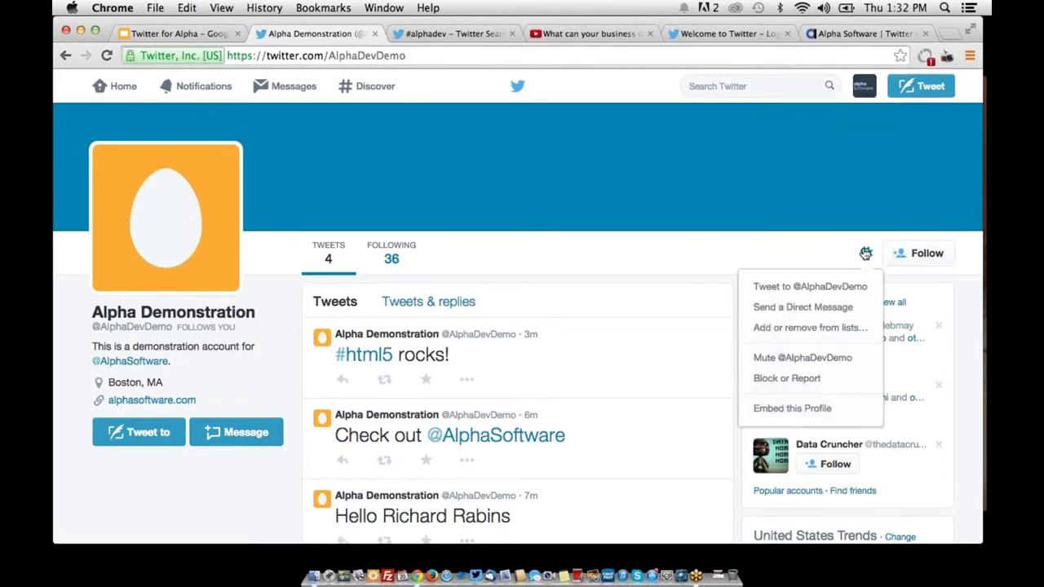
pyautogui.click(858, 311)
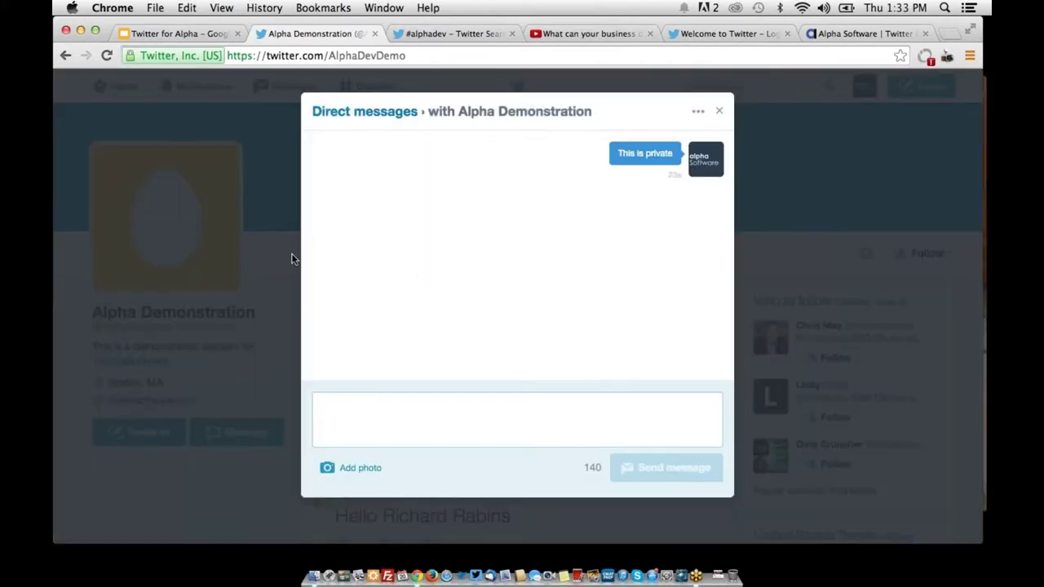
pyautogui.click(252, 238)
pyautogui.click(206, 36)
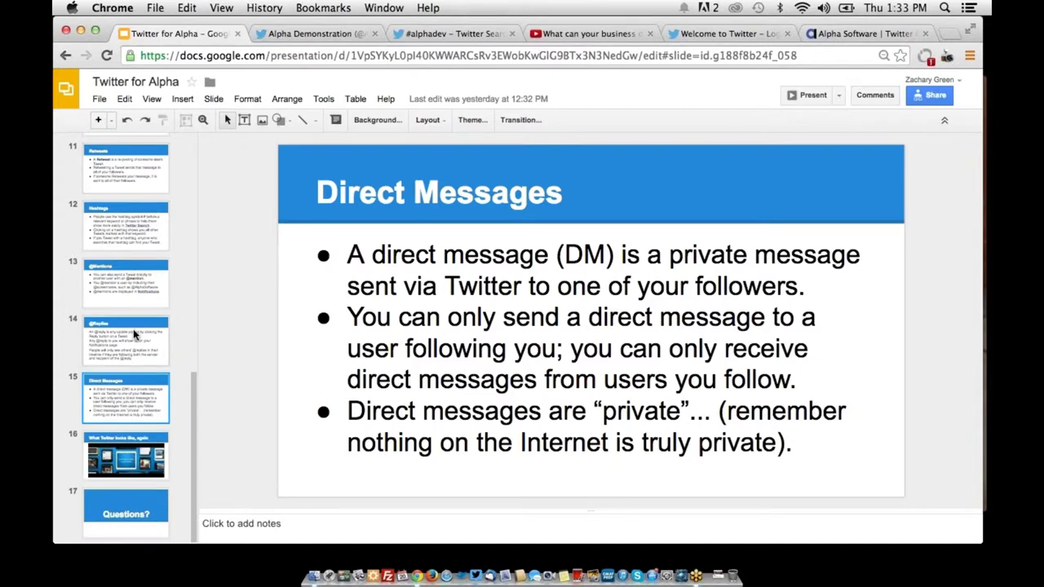
# Return to the Alpha Demonstration Twitter tab
pyautogui.click(312, 34)
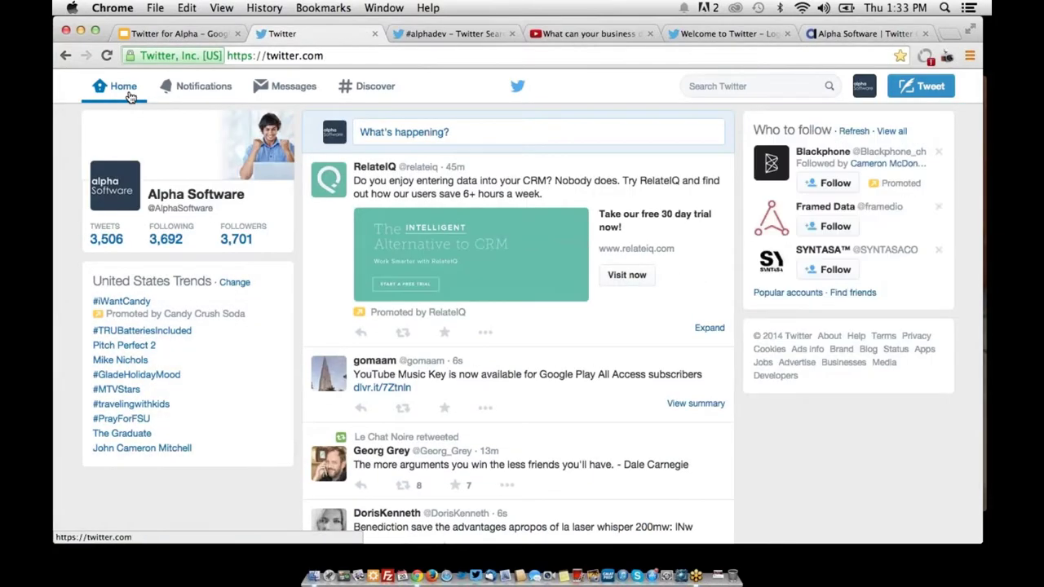
# Favorite the CBC News Buffalo snow tweet after cancelling a retweet
pyautogui.scroll(-2, 301, 278)
pyautogui.scroll(-5, 302, 281)
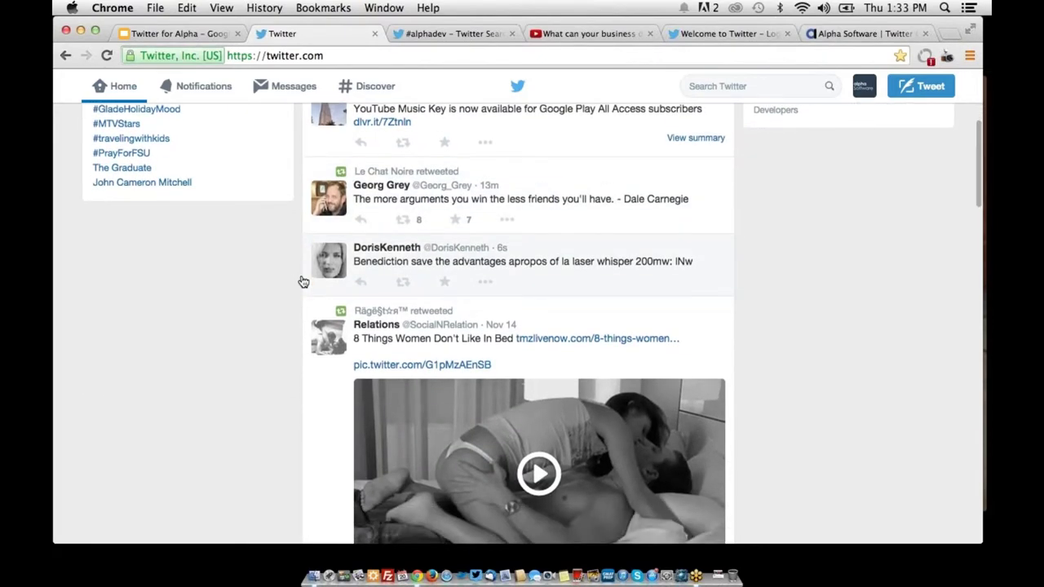
pyautogui.scroll(-6, 302, 281)
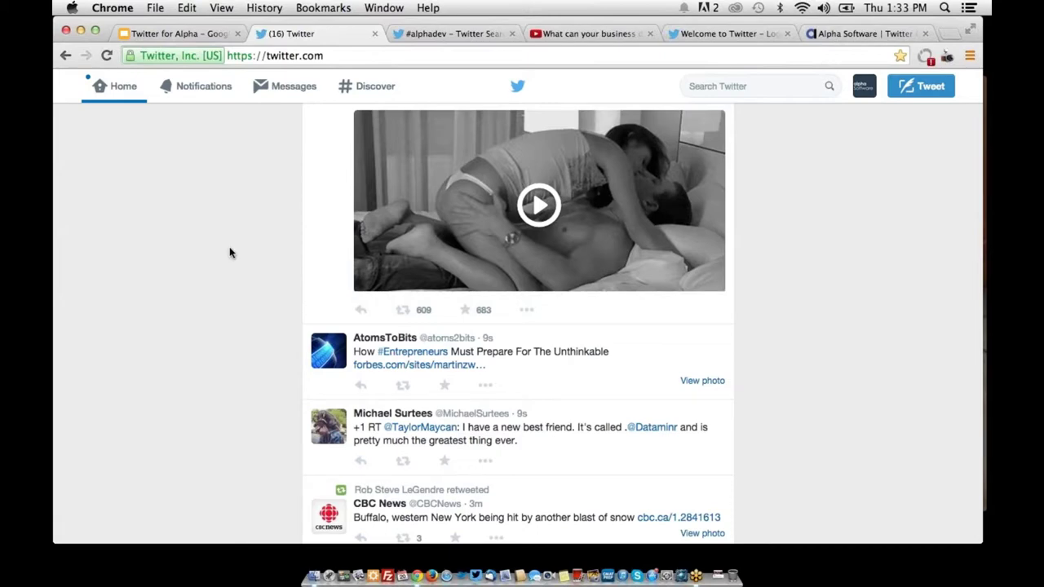
pyautogui.scroll(-7, 229, 253)
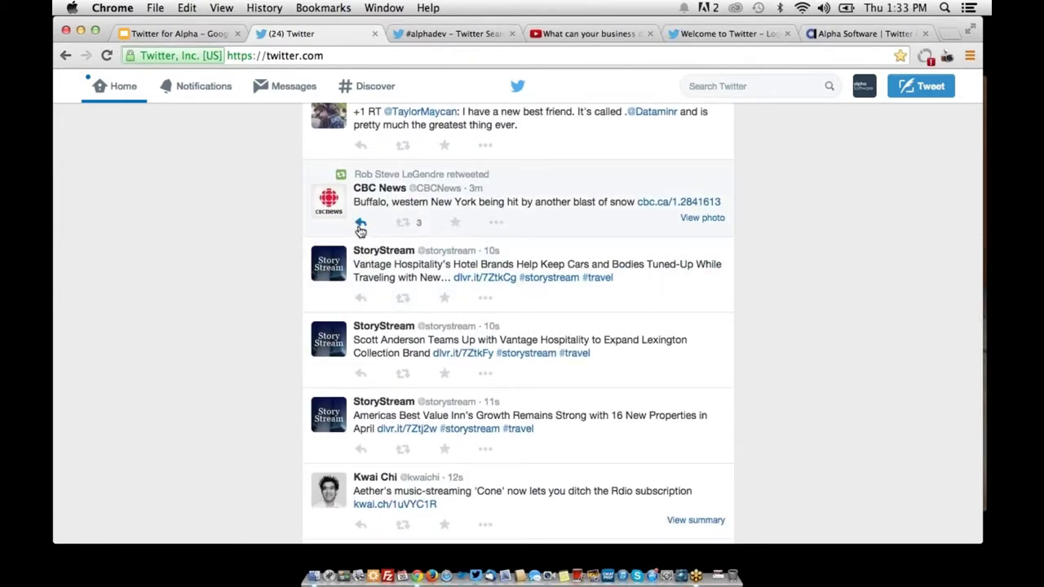
pyautogui.scroll(1, 361, 231)
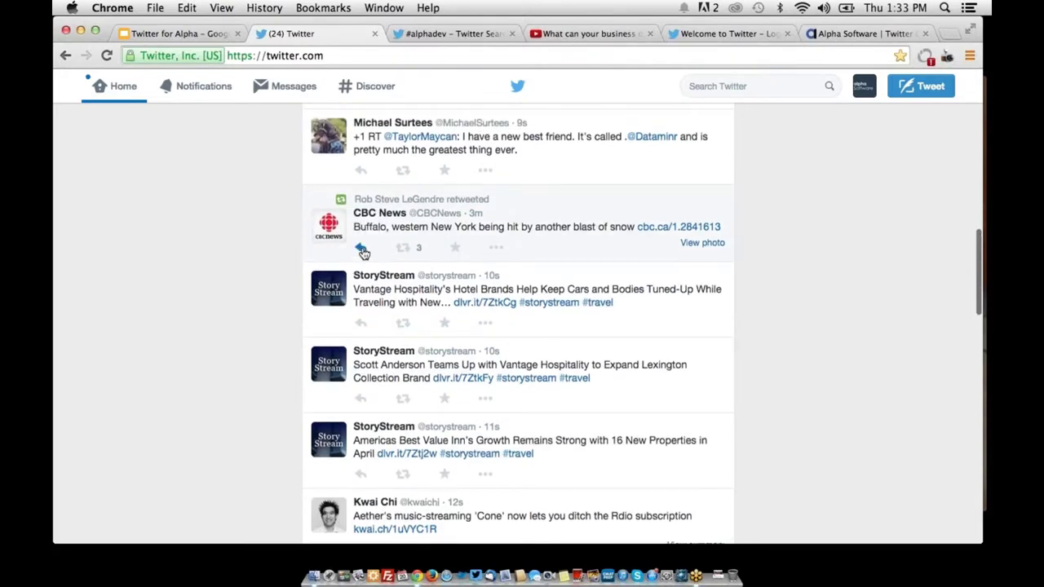
pyautogui.click(362, 250)
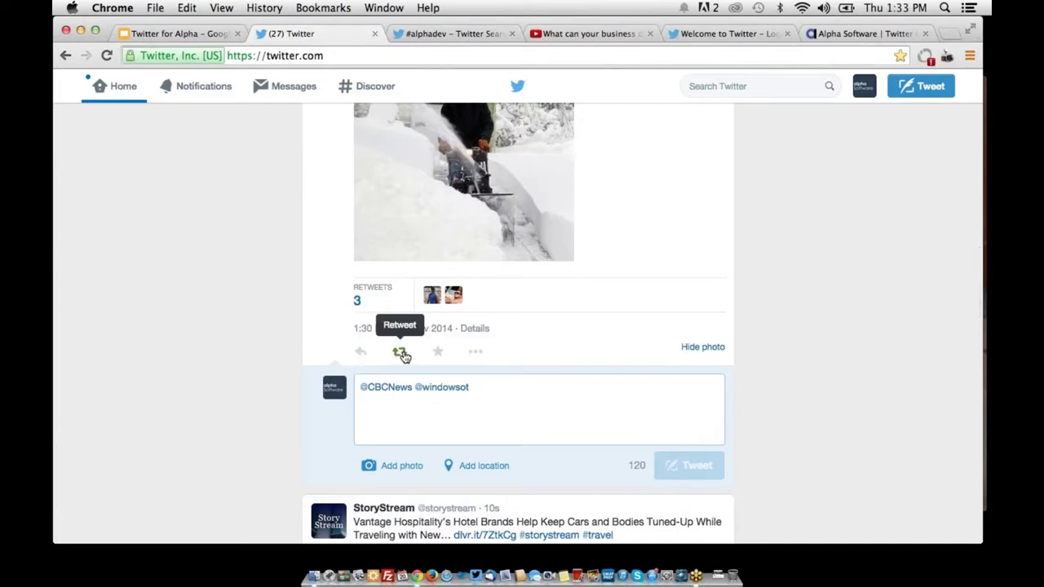
pyautogui.click(401, 352)
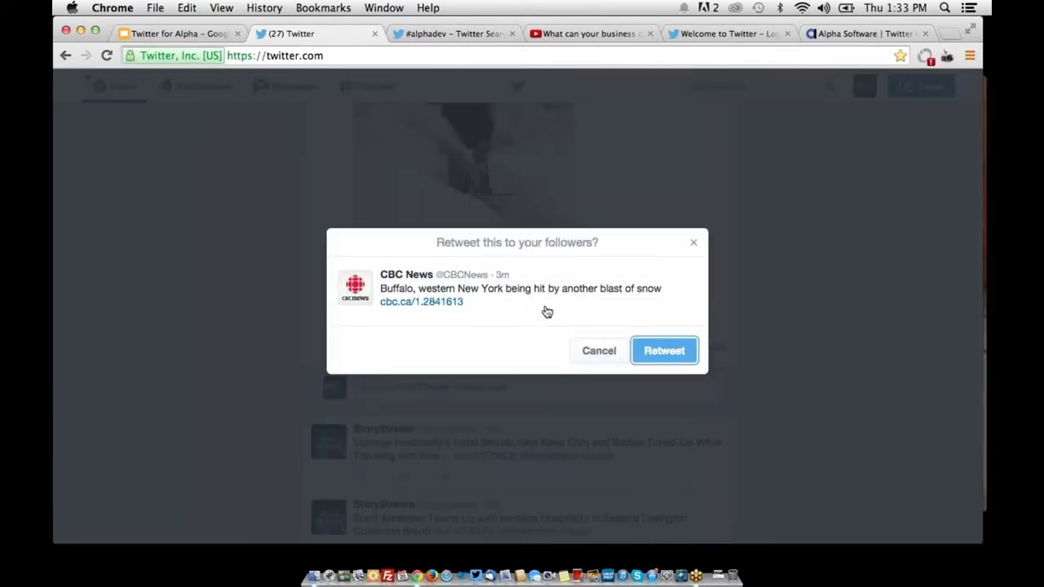
pyautogui.click(607, 354)
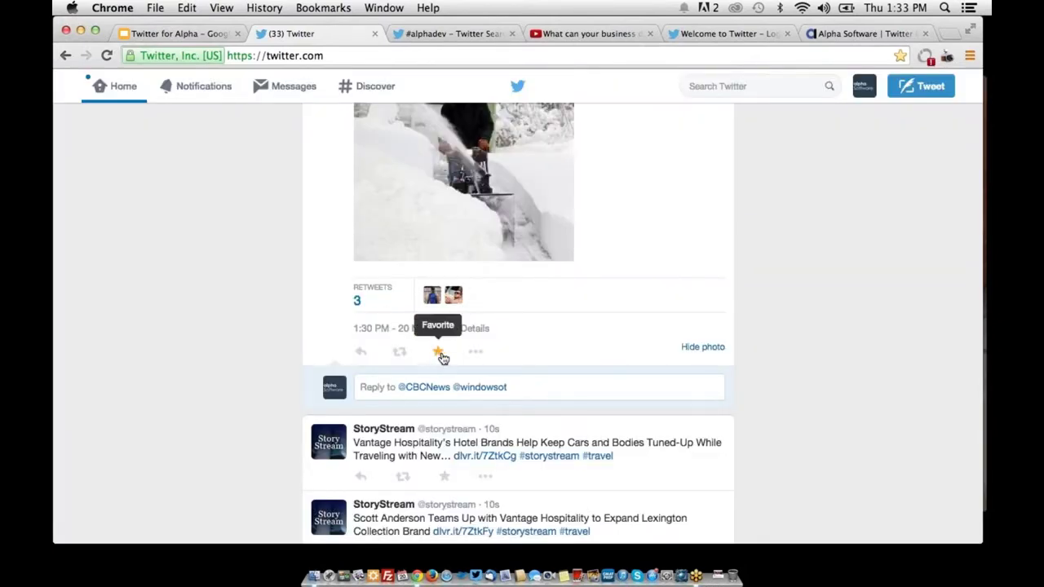
pyautogui.click(439, 353)
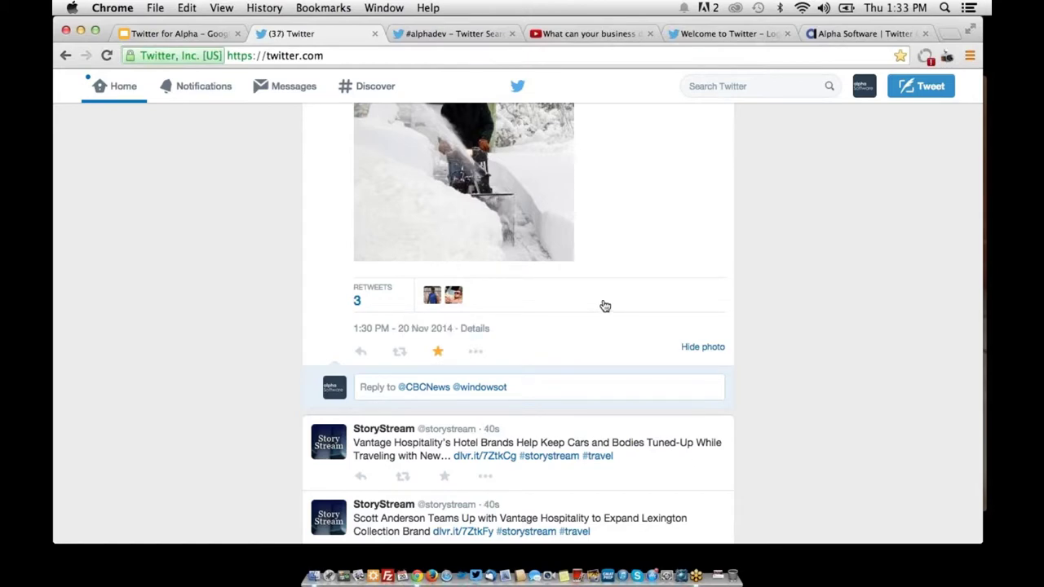
# Bring the browser back from the window overview and open the mentioned user's profile
pyautogui.scroll(5, 604, 306)
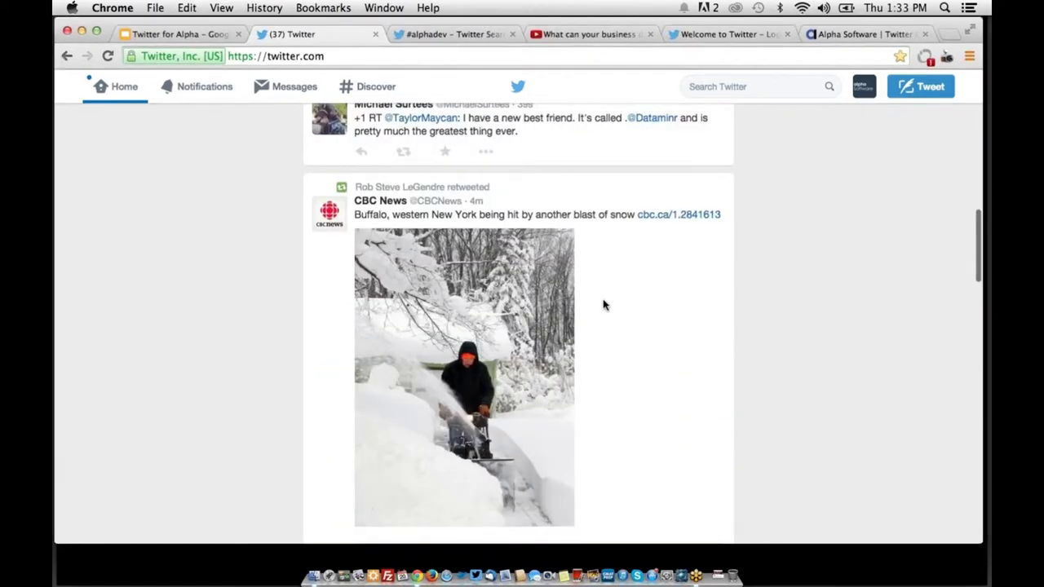
pyautogui.hotkey('ctrl', 'Up')
pyautogui.click(607, 281)
pyautogui.scroll(3, 554, 298)
pyautogui.scroll(3, 553, 298)
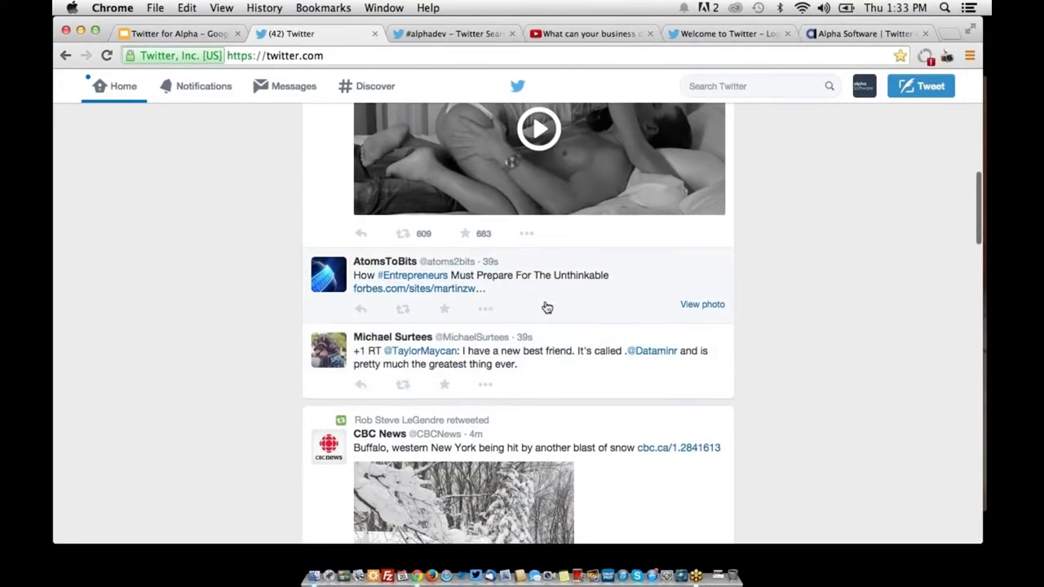
pyautogui.click(419, 350)
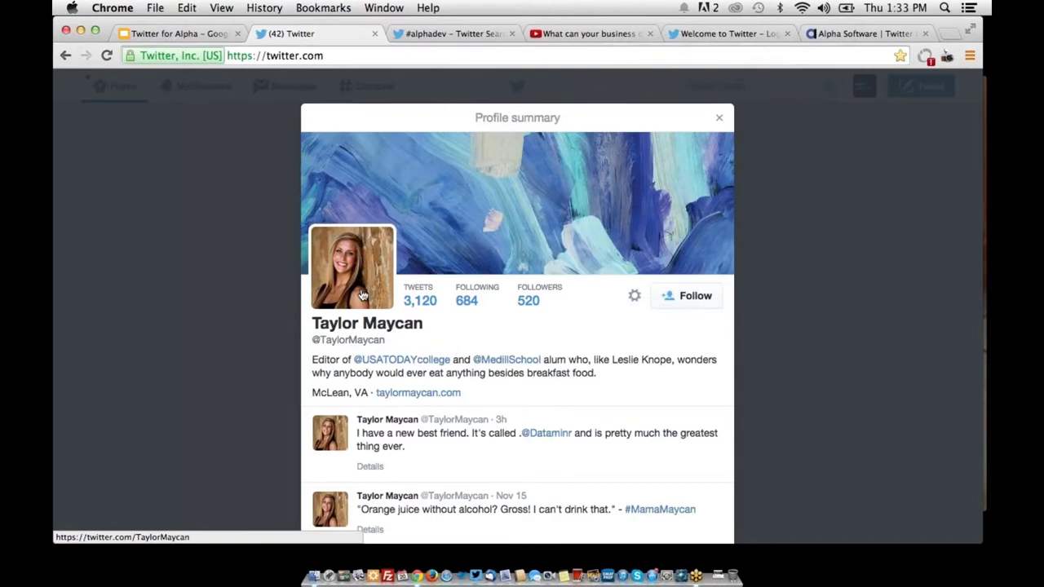
# Follow the mentioned user, view their full profile, and show results for a hashtag from their tweets
pyautogui.click(525, 230)
pyautogui.click(905, 360)
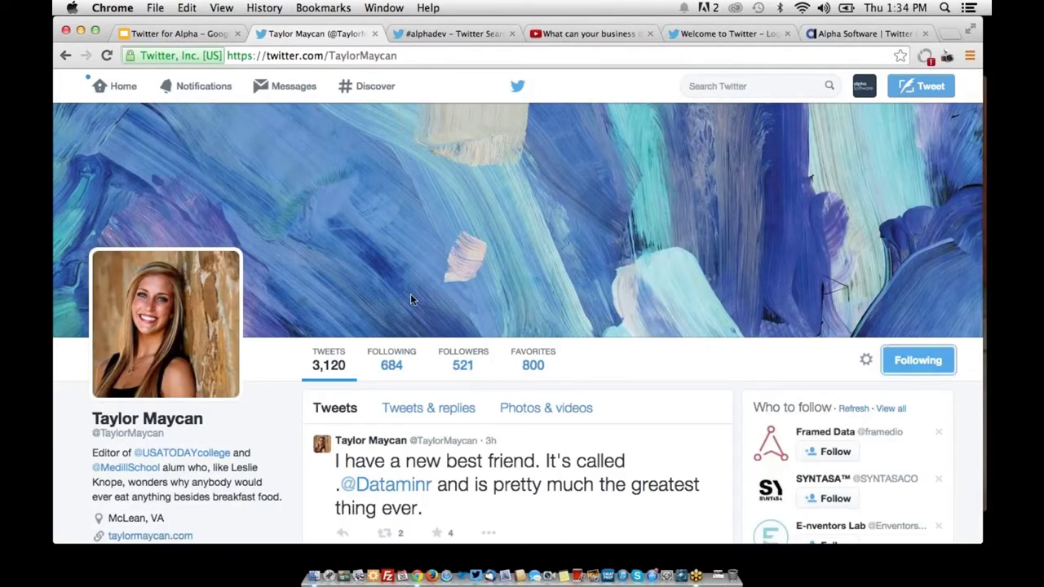
pyautogui.scroll(-10, 382, 291)
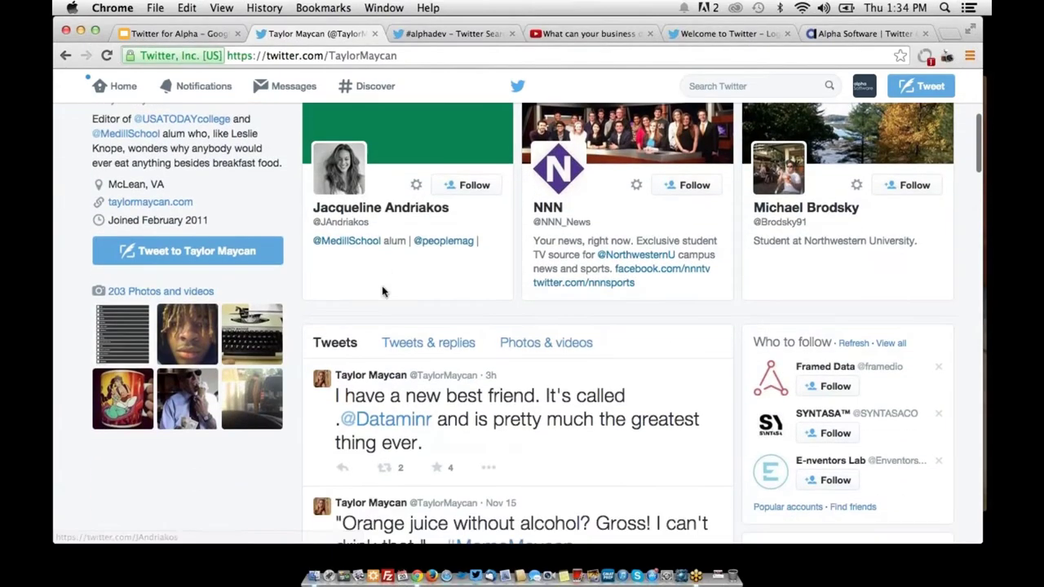
pyautogui.scroll(-1, 384, 291)
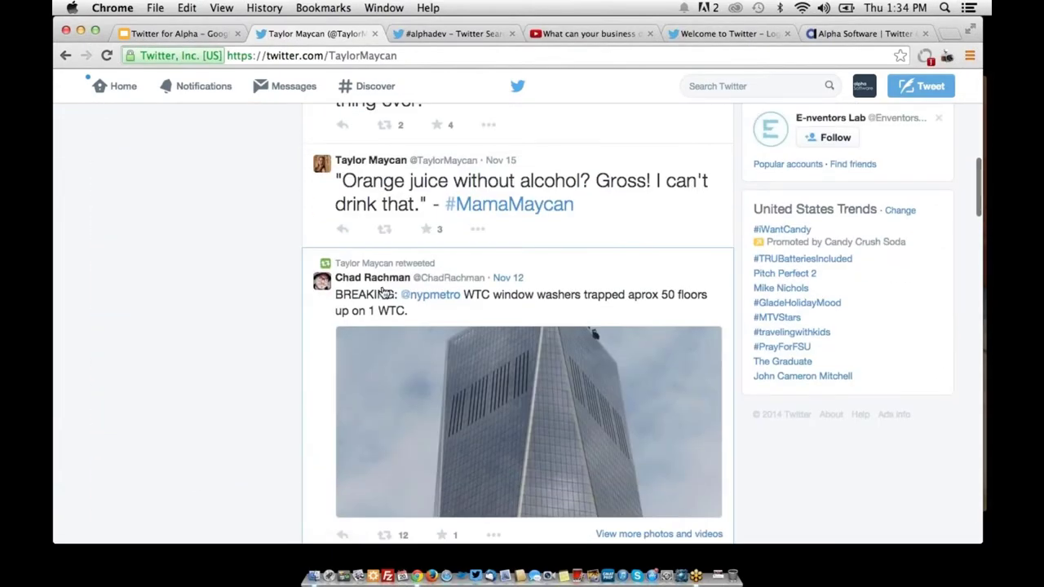
pyautogui.click(506, 206)
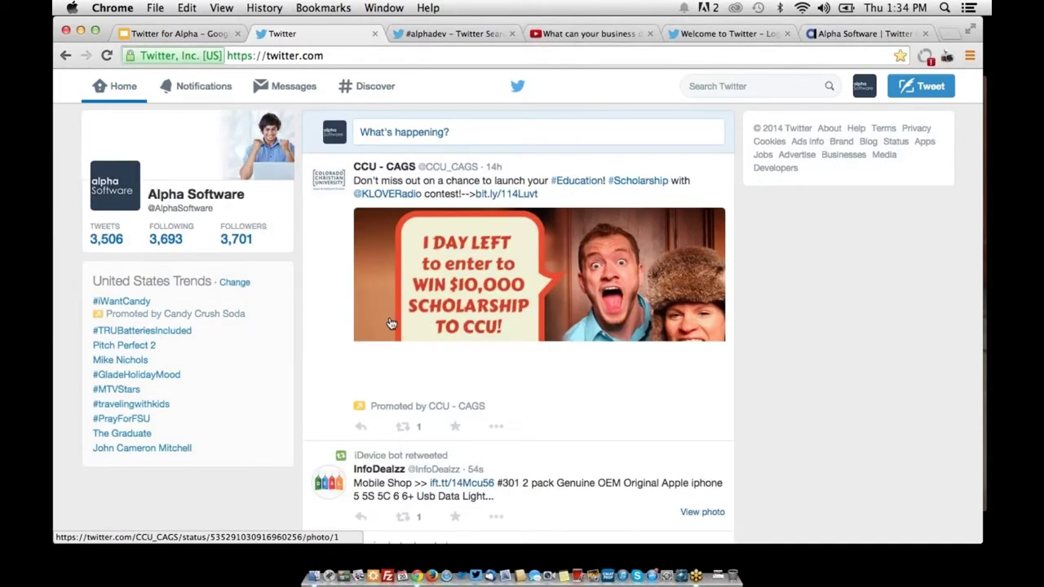
# Show #Education search results from the promoted scholarship tweet and scroll through them
pyautogui.scroll(-1, 570, 160)
pyautogui.click(569, 160)
pyautogui.scroll(-15, 503, 231)
pyautogui.scroll(15, 501, 231)
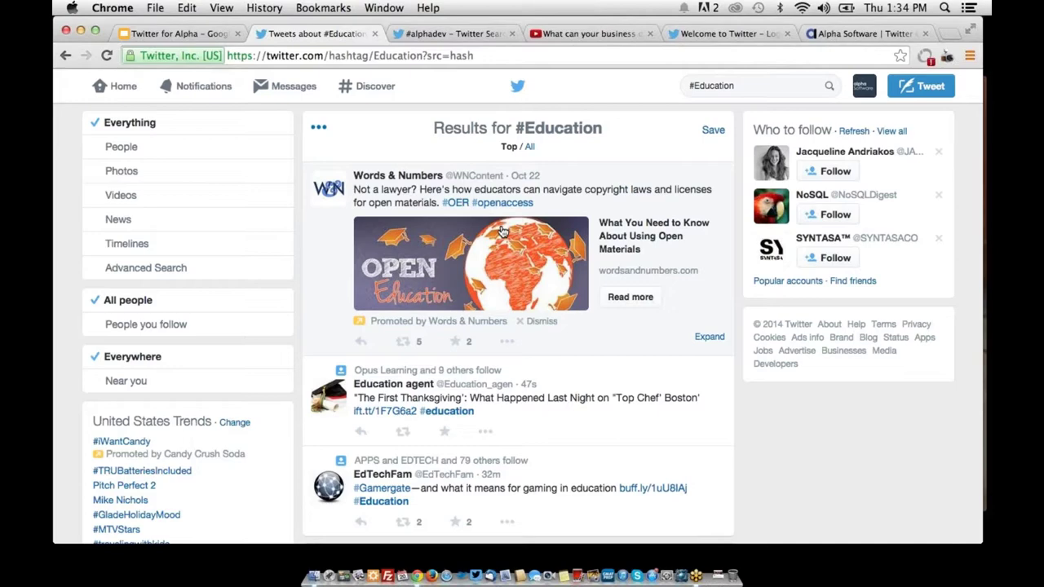
# Go back to the Home timeline, scroll down the feed, then return to the top
pyautogui.click(124, 88)
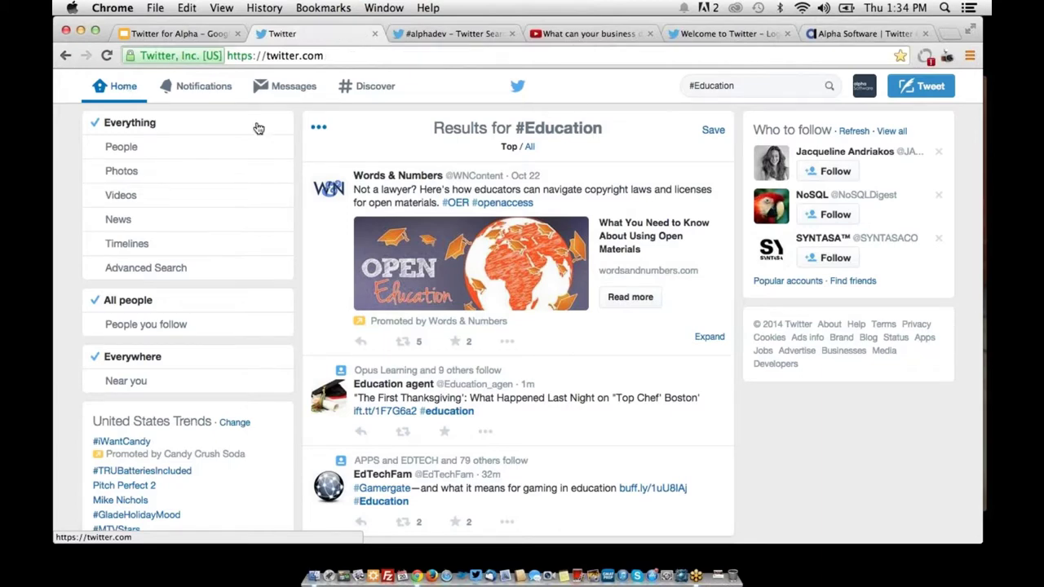
pyautogui.scroll(-4, 296, 178)
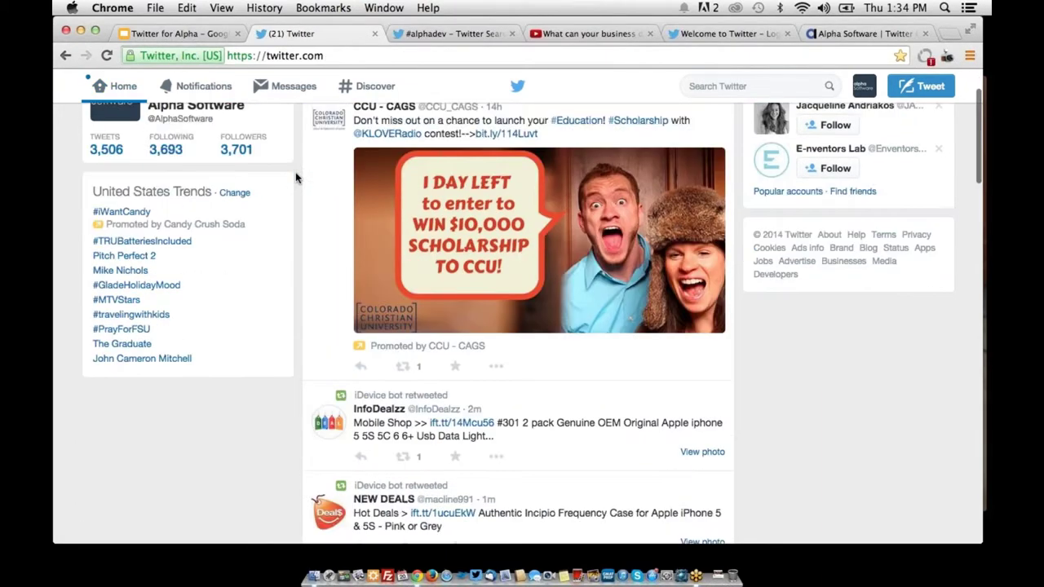
pyautogui.scroll(-10, 296, 177)
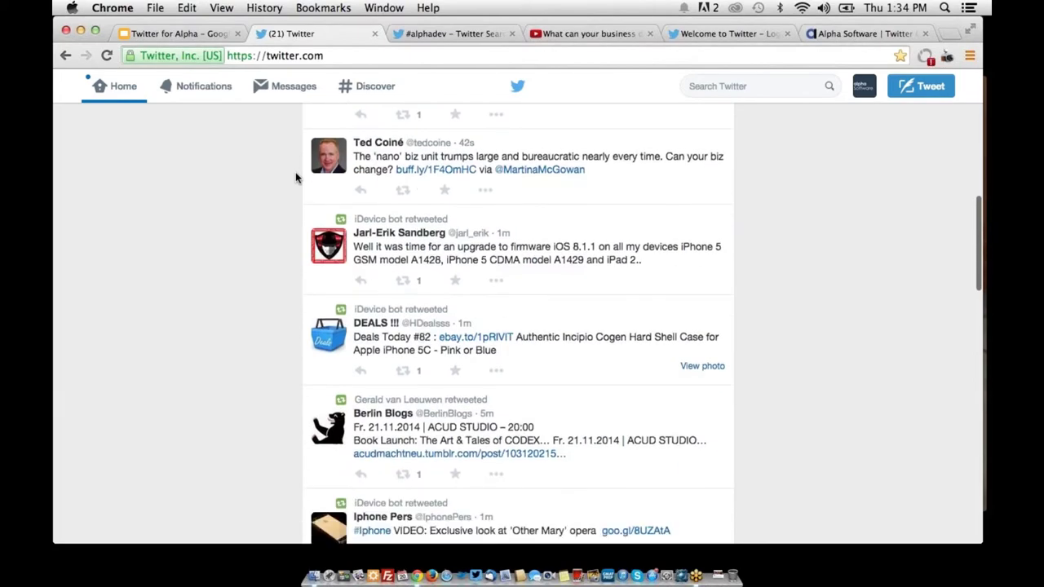
pyautogui.scroll(-20, 296, 178)
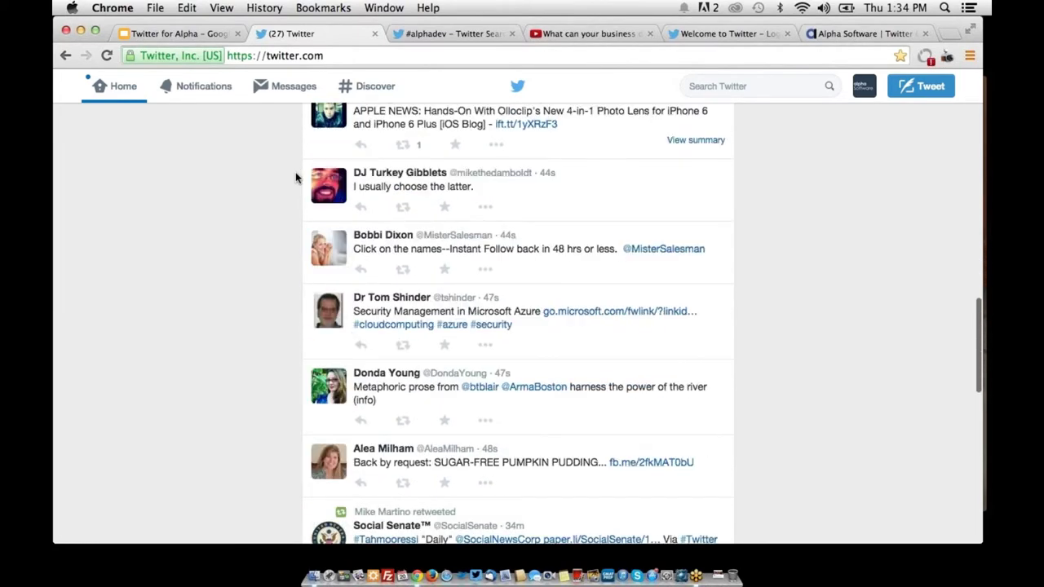
pyautogui.scroll(-7, 296, 178)
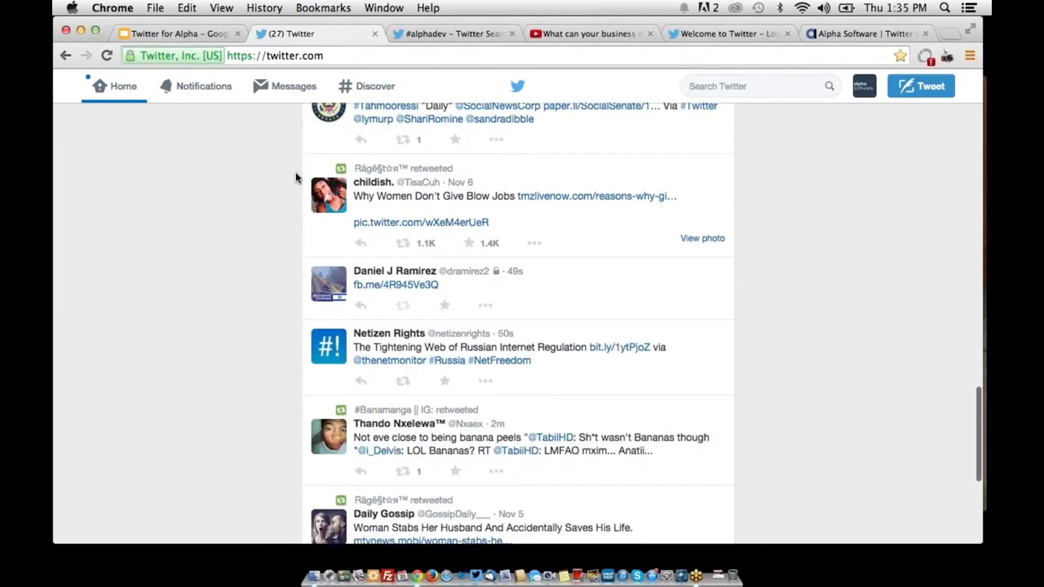
pyautogui.scroll(20, 296, 178)
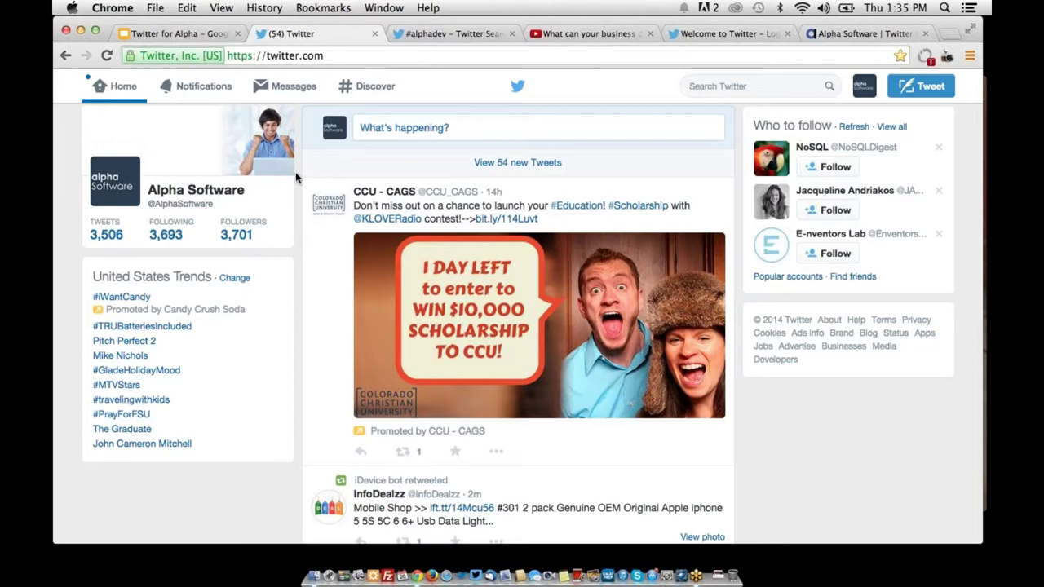
# Load alphasoftware.com/twitter.asp in the Alpha Software tab
pyautogui.click(869, 37)
pyautogui.click(350, 55)
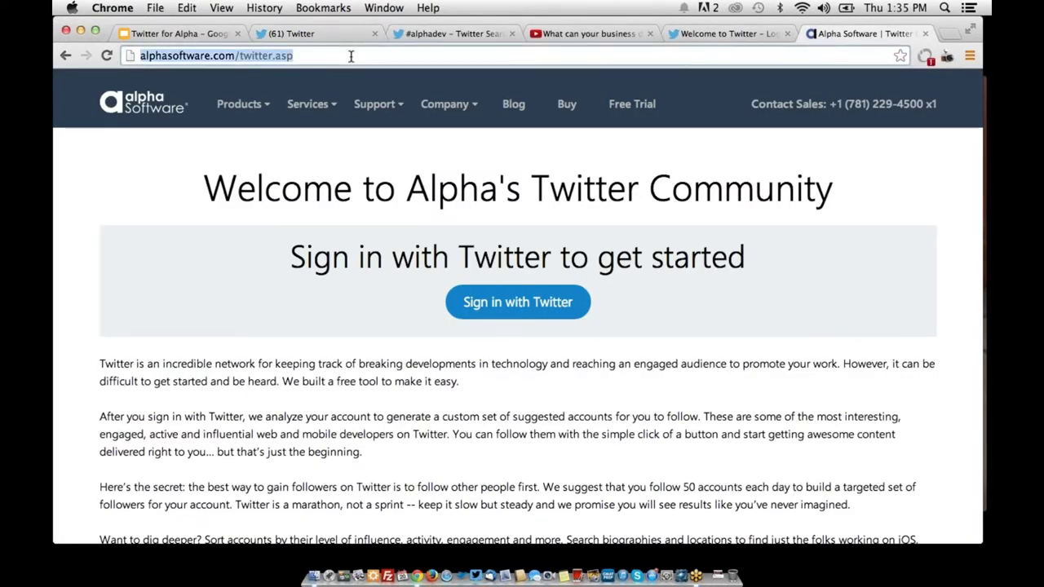
pyautogui.write('alp')
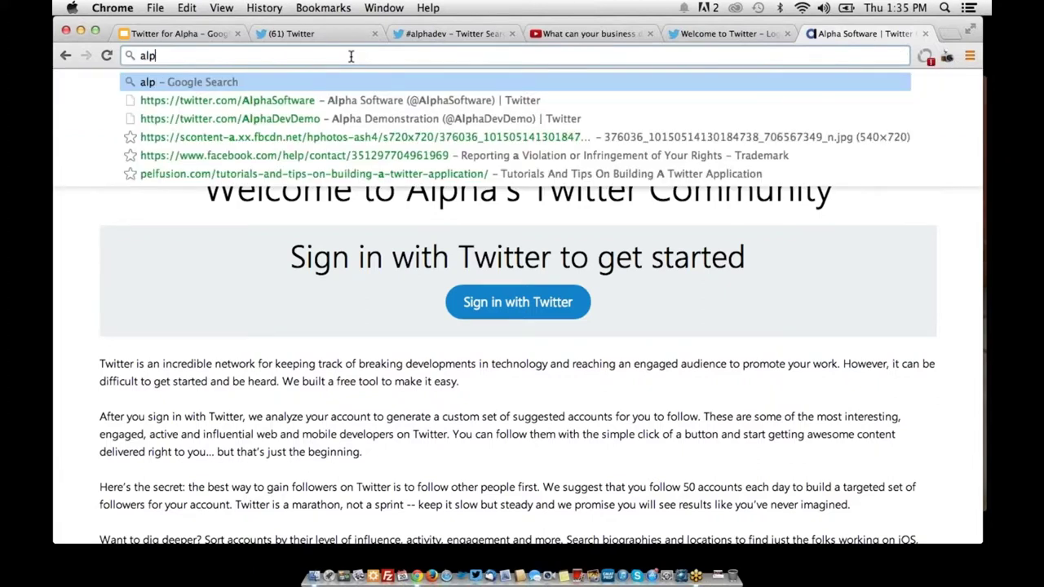
pyautogui.write('hasoftware.com/twitter.asp')
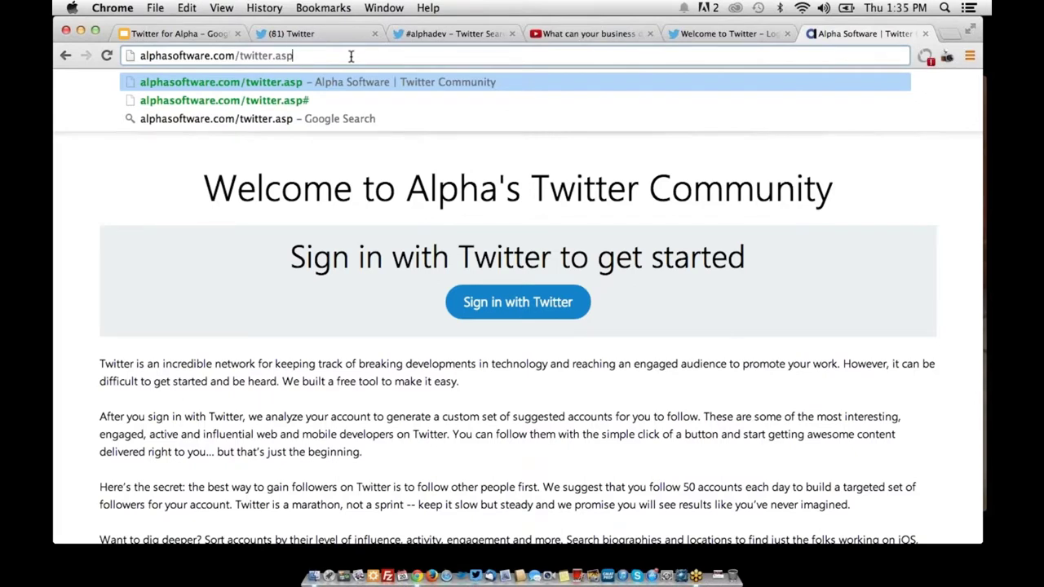
pyautogui.press('Return')
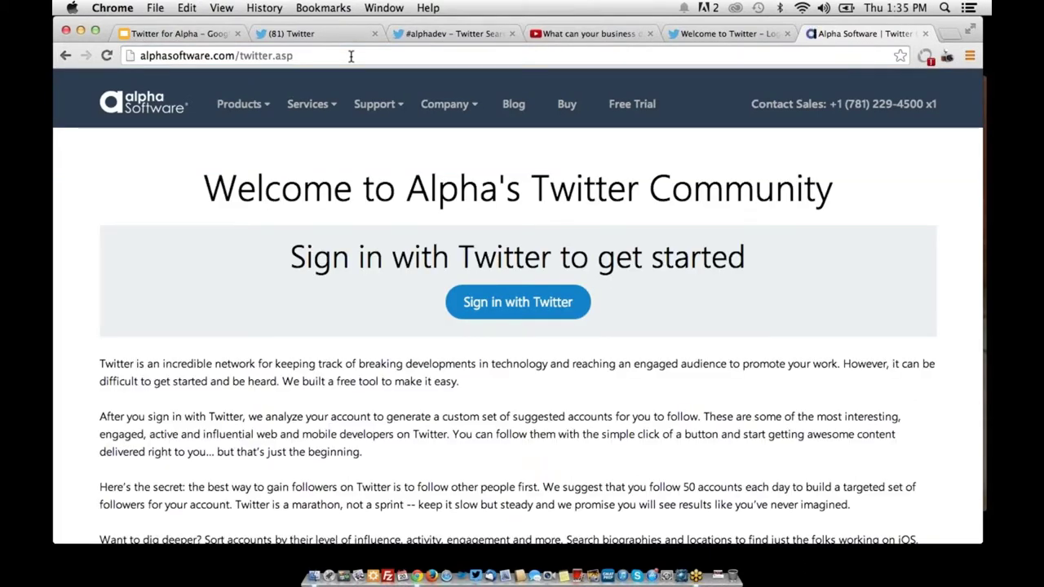
# Start signing in with Twitter and highlight the app's permissions, including following new people
pyautogui.click(531, 303)
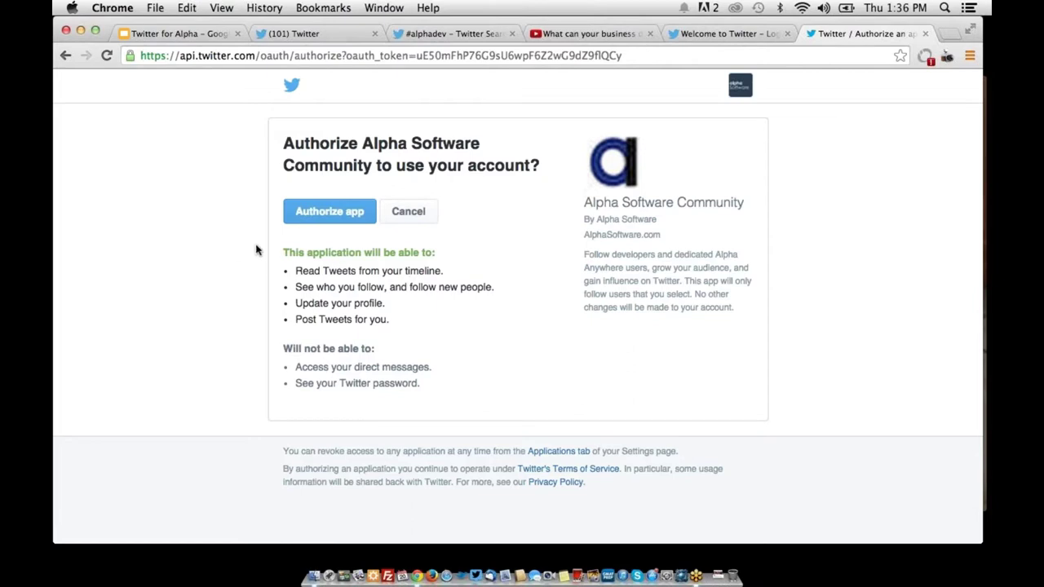
pyautogui.moveTo(290, 271); pyautogui.dragTo(412, 319)
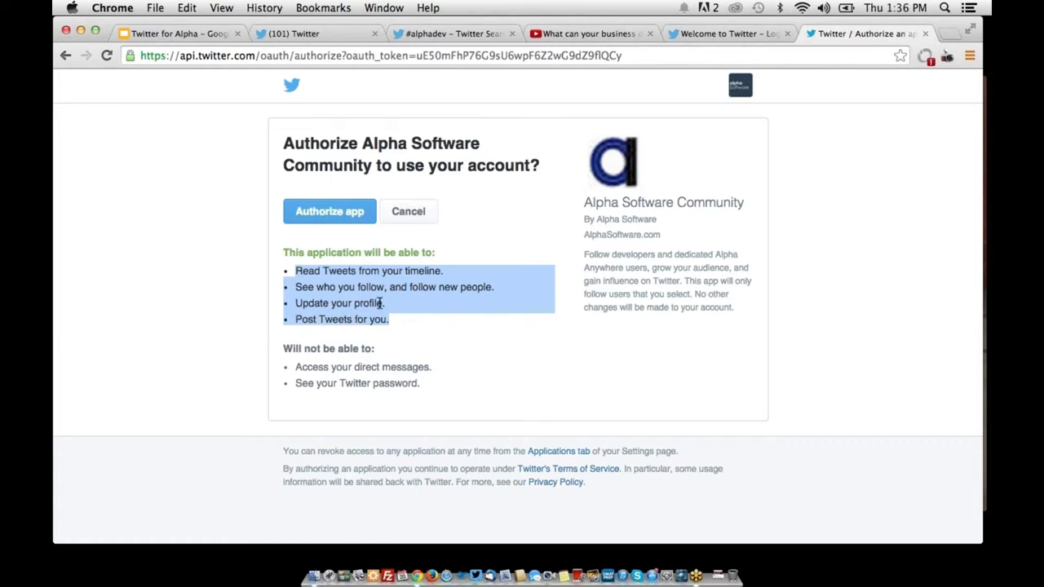
pyautogui.click(539, 324)
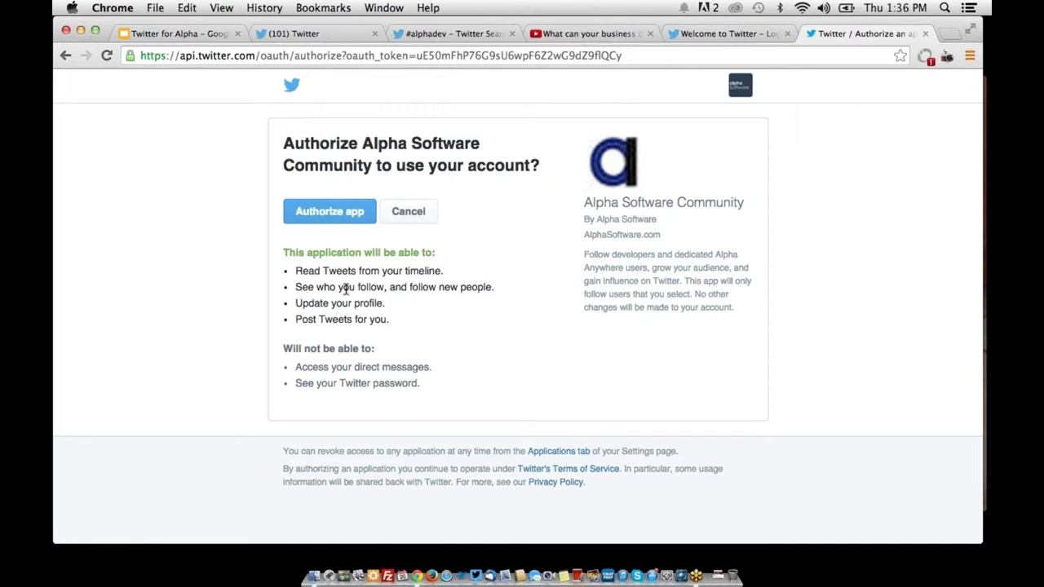
pyautogui.moveTo(294, 287); pyautogui.dragTo(499, 297)
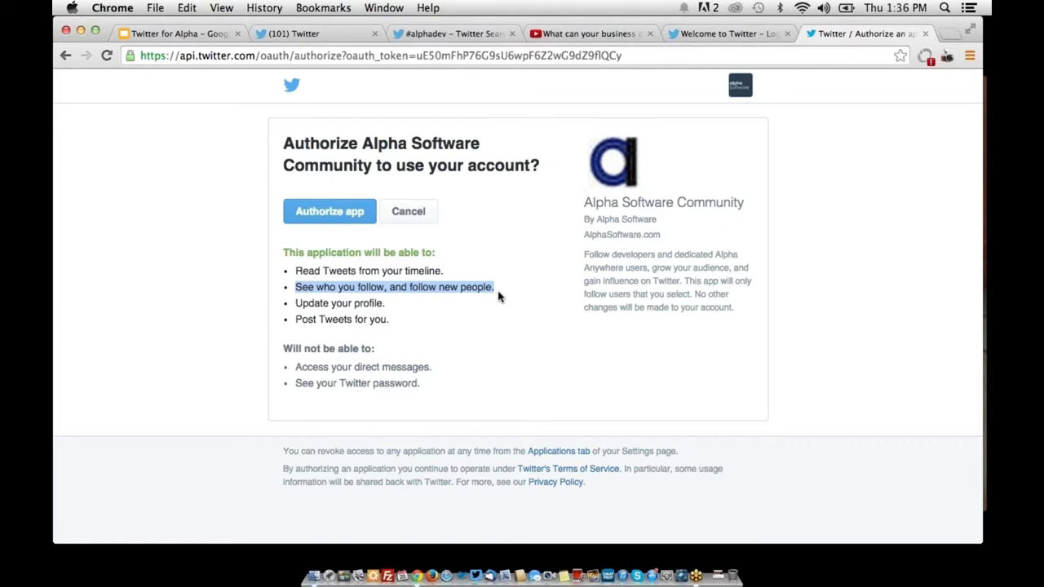
# Authorize the app, then rank developers by Engagement, Influence, Talkative and back to AlphaRank
pyautogui.click(342, 224)
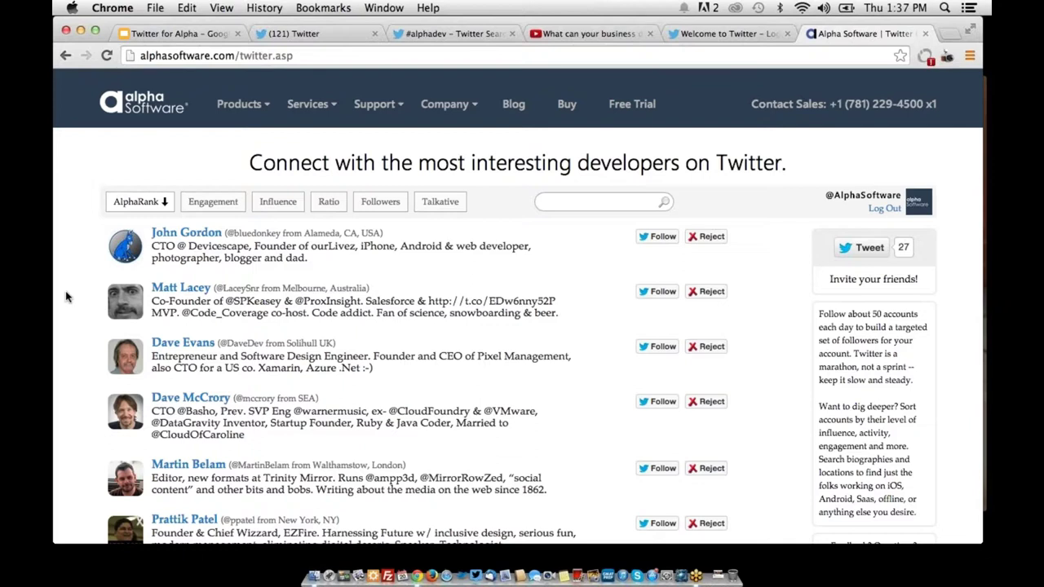
pyautogui.click(225, 213)
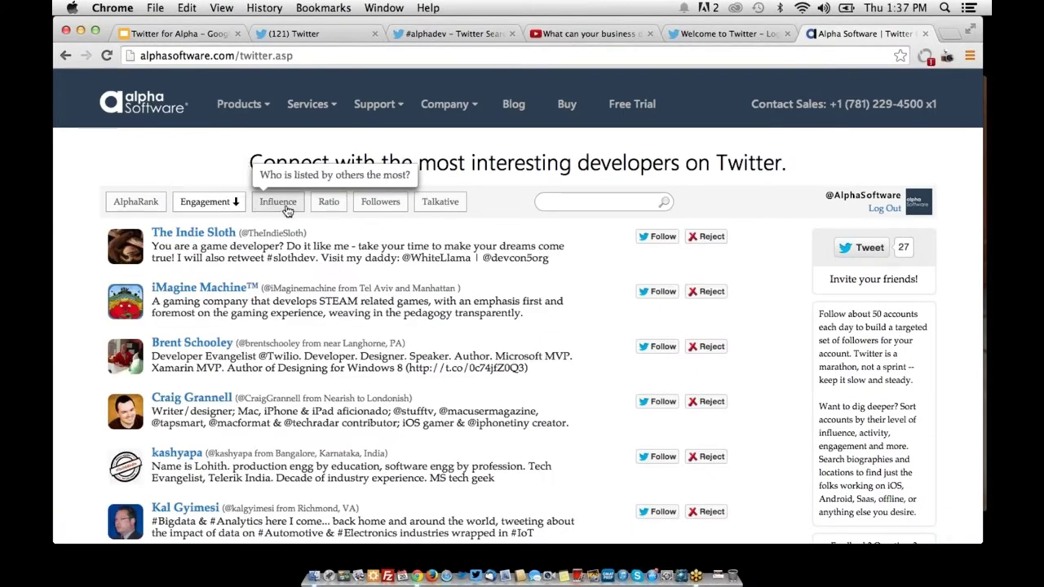
pyautogui.click(283, 203)
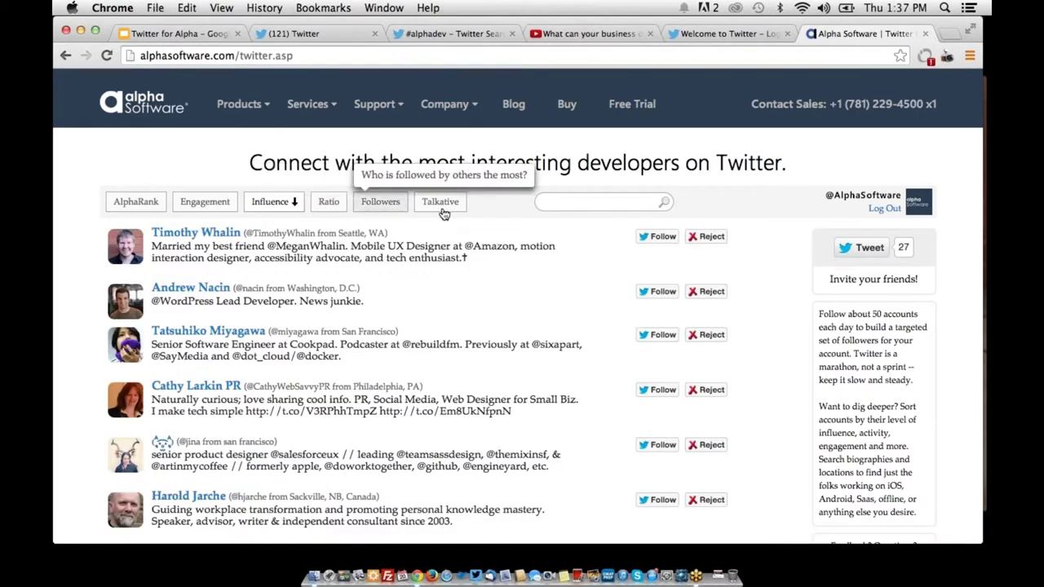
pyautogui.click(445, 204)
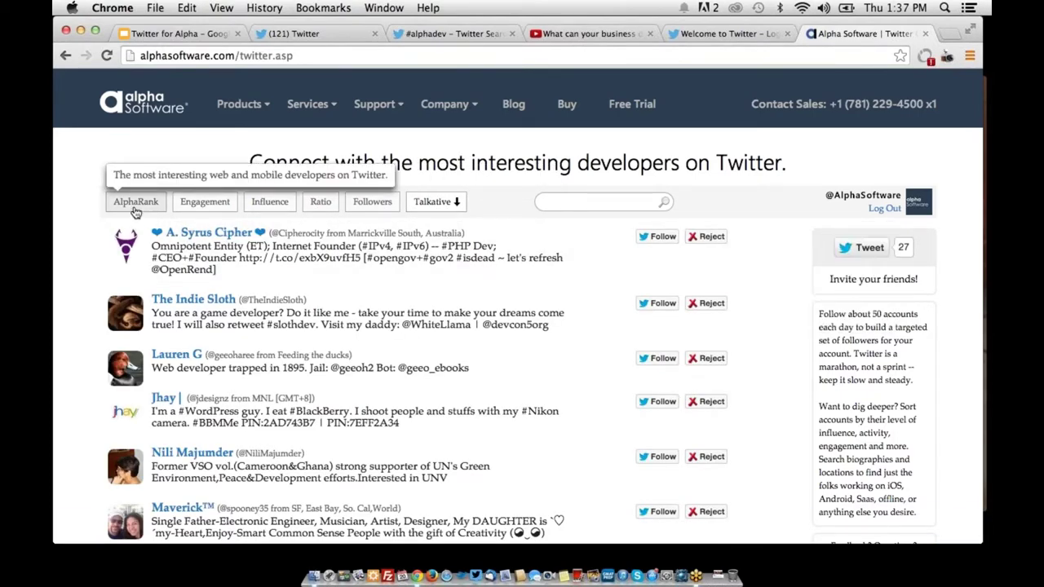
pyautogui.click(136, 204)
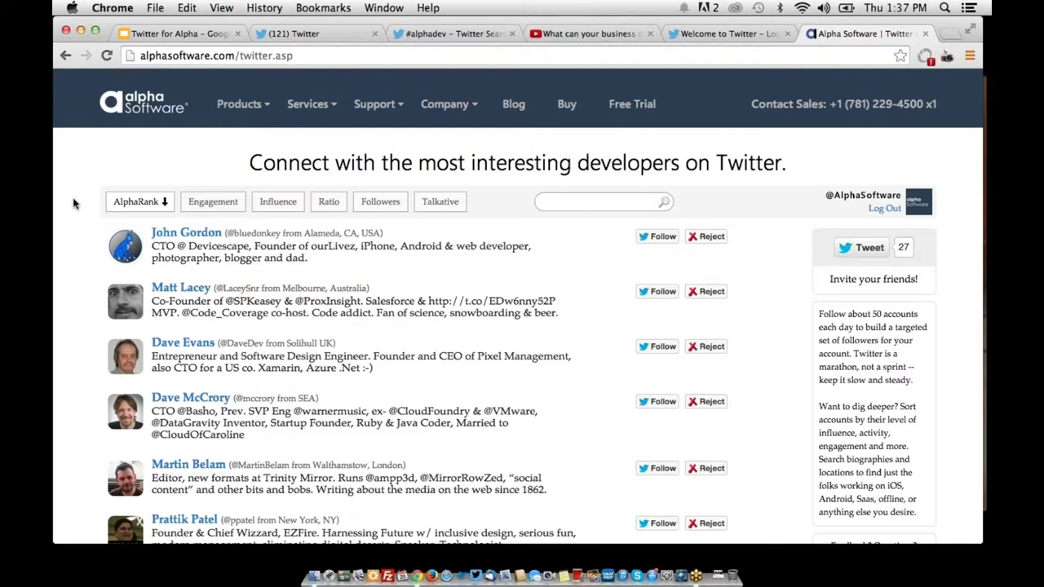
# Follow the five top-ranked developers at the head of the AlphaRank list
pyautogui.moveTo(611, 238)
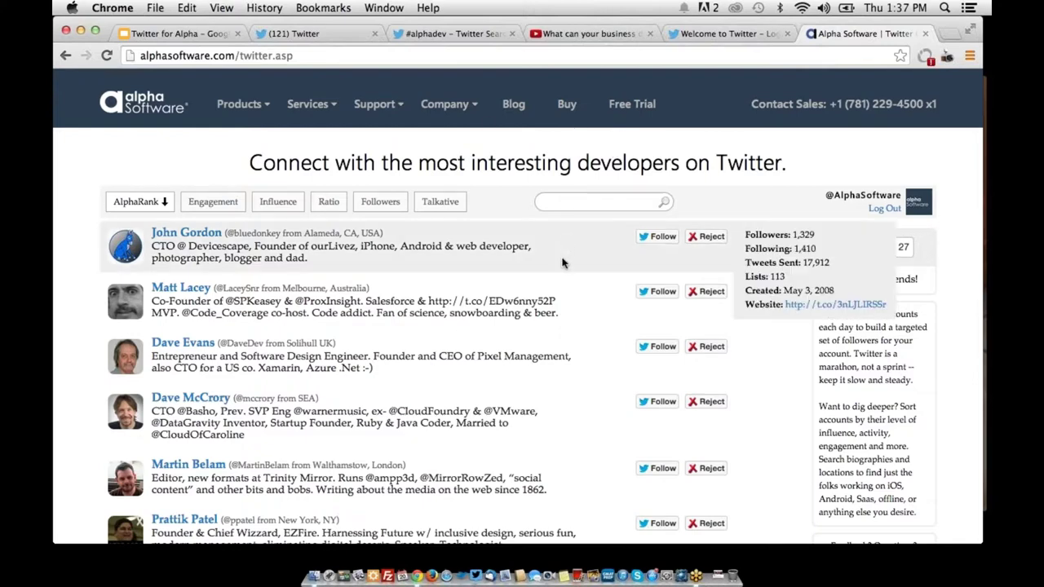
pyautogui.click(656, 236)
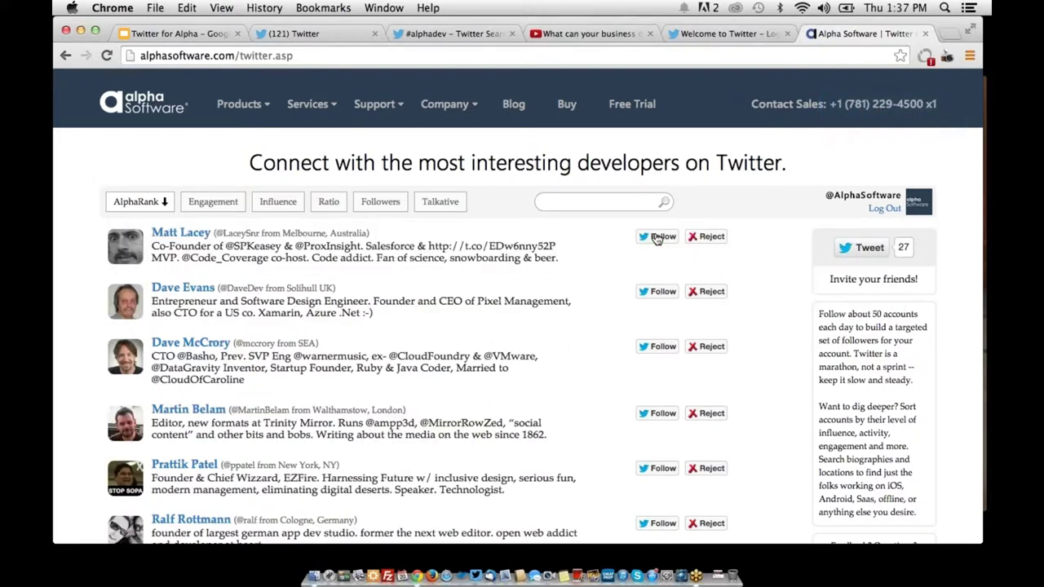
pyautogui.click(656, 236)
pyautogui.click(656, 237)
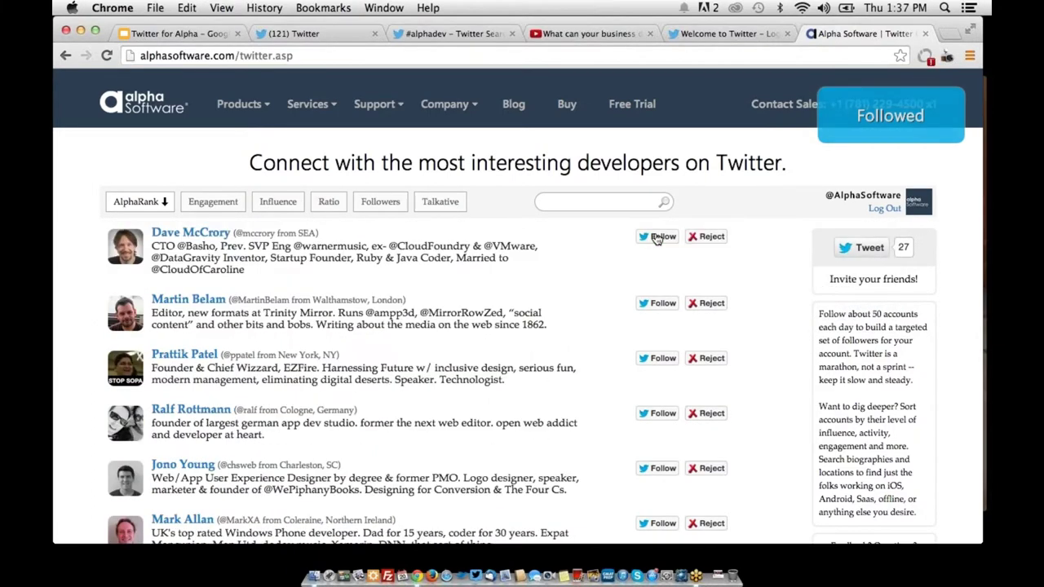
pyautogui.click(656, 237)
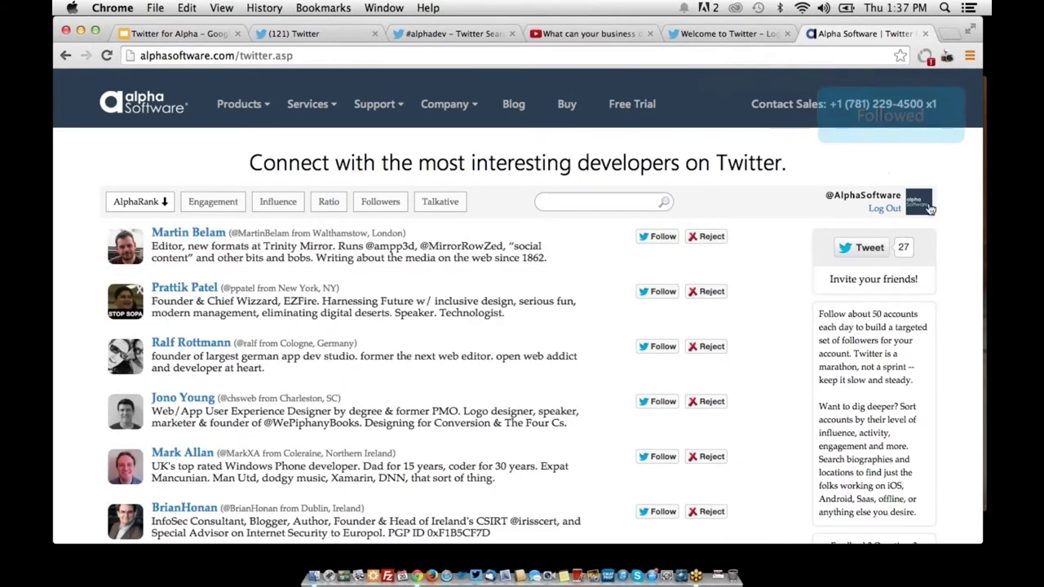
pyautogui.click(652, 237)
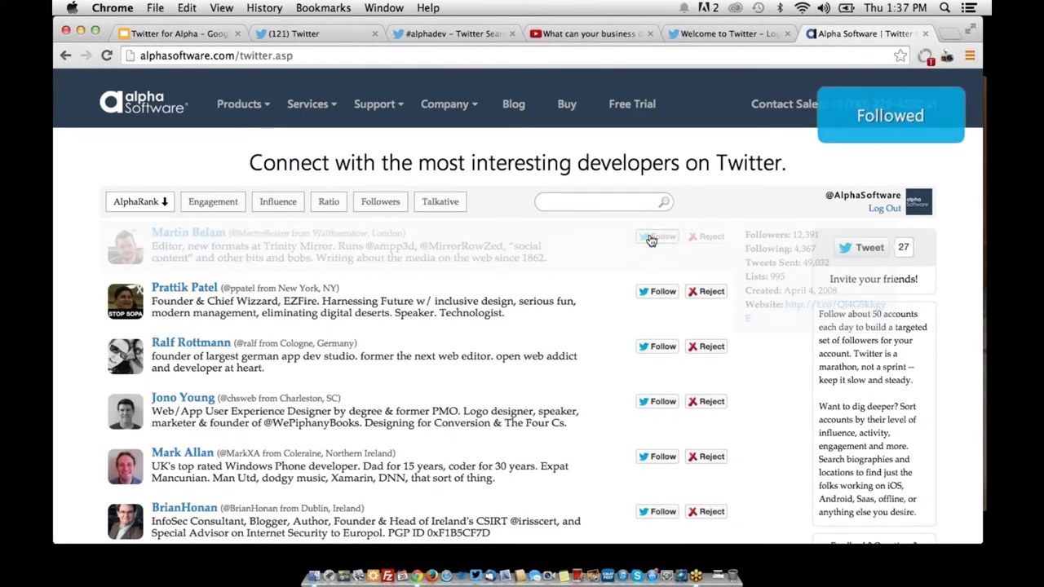
pyautogui.click(615, 204)
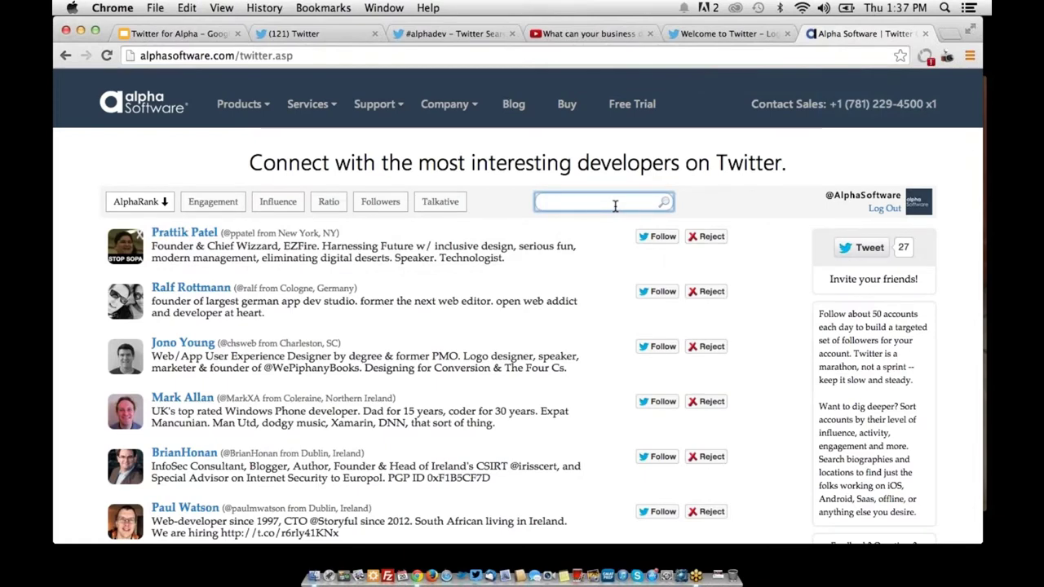
# Search the developer list for saas and point out SaaS in three matching bios
pyautogui.write('#saas')
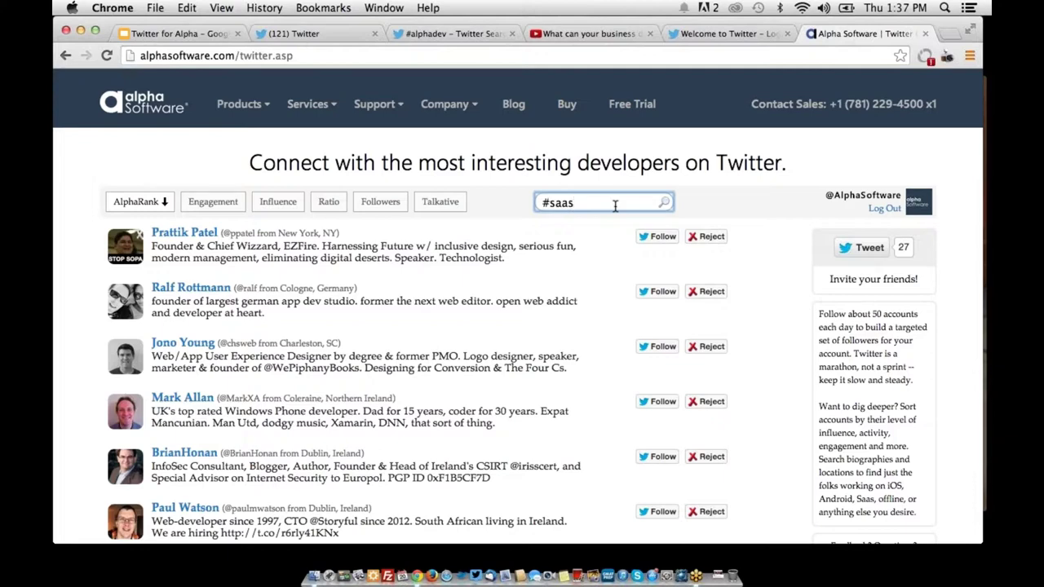
pyautogui.press('Left')
pyautogui.press('Left')
pyautogui.press('Left')
pyautogui.press('Left')
pyautogui.press('BackSpace')
pyautogui.press('Return')
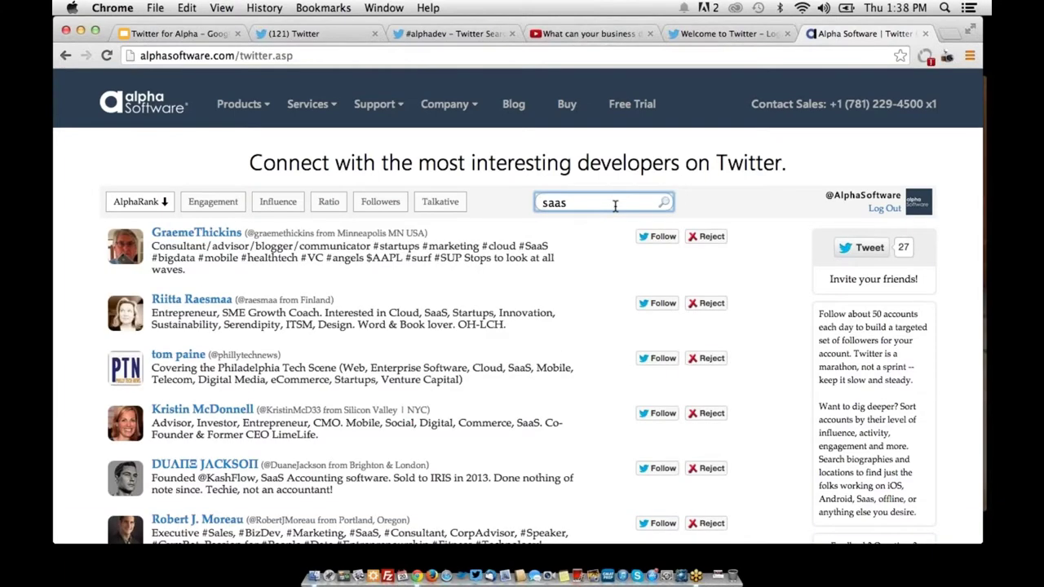
pyautogui.doubleClick(535, 246)
pyautogui.doubleClick(436, 312)
pyautogui.doubleClick(515, 371)
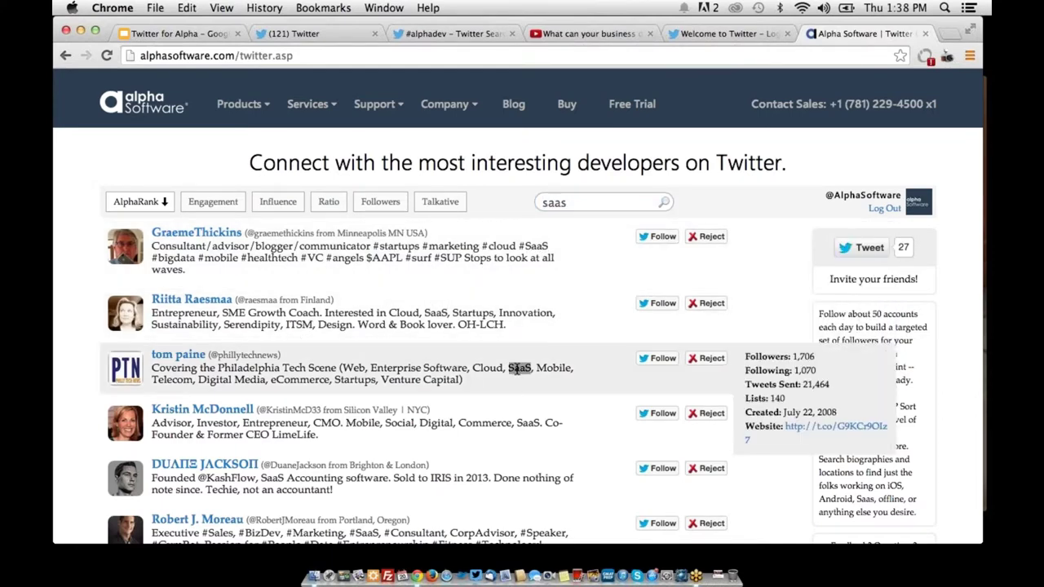
# Replace the search term with android, then with ios
pyautogui.doubleClick(589, 202)
pyautogui.write('android')
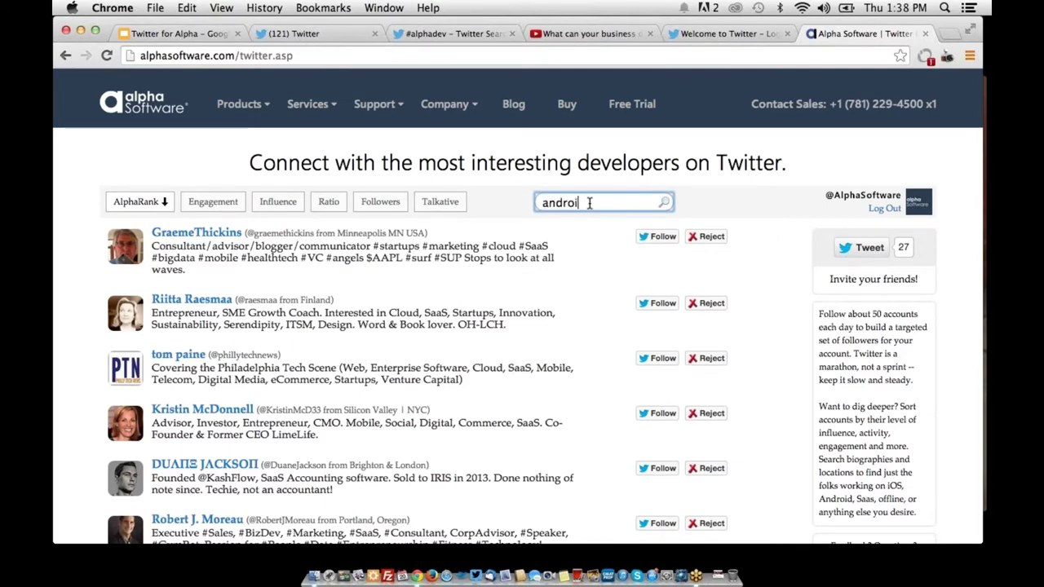
pyautogui.press('Return')
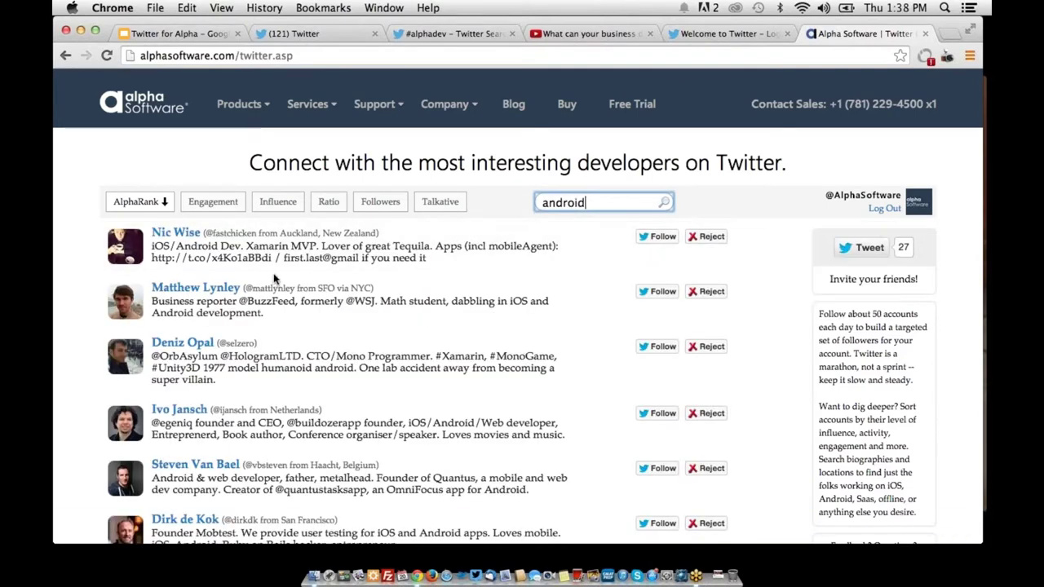
pyautogui.moveTo(471, 304)
pyautogui.doubleClick(575, 203)
pyautogui.write('ios')
pyautogui.press('Return')
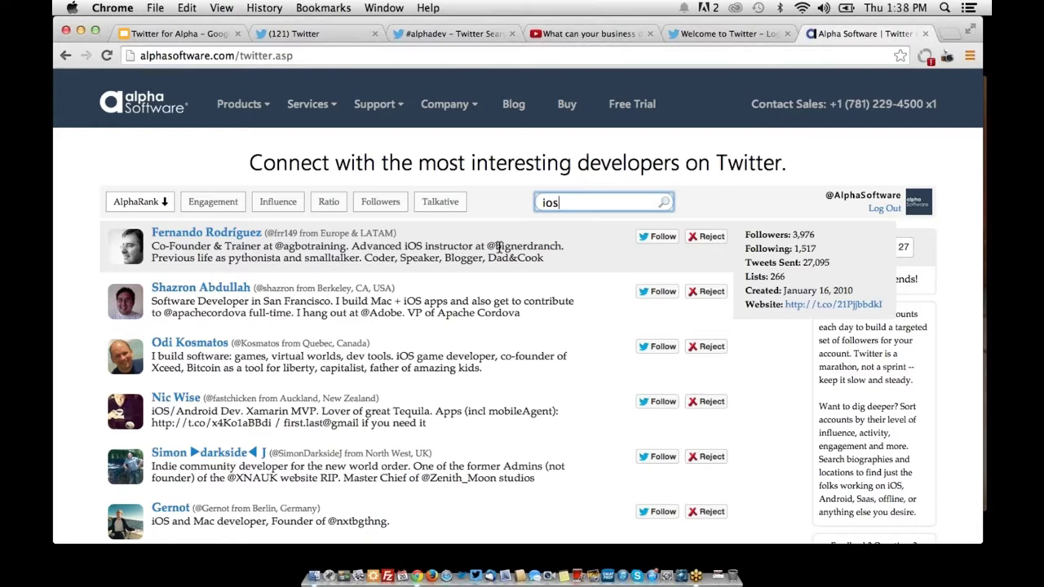
# Follow five developers from the ios results and reject one suggestion
pyautogui.click(662, 239)
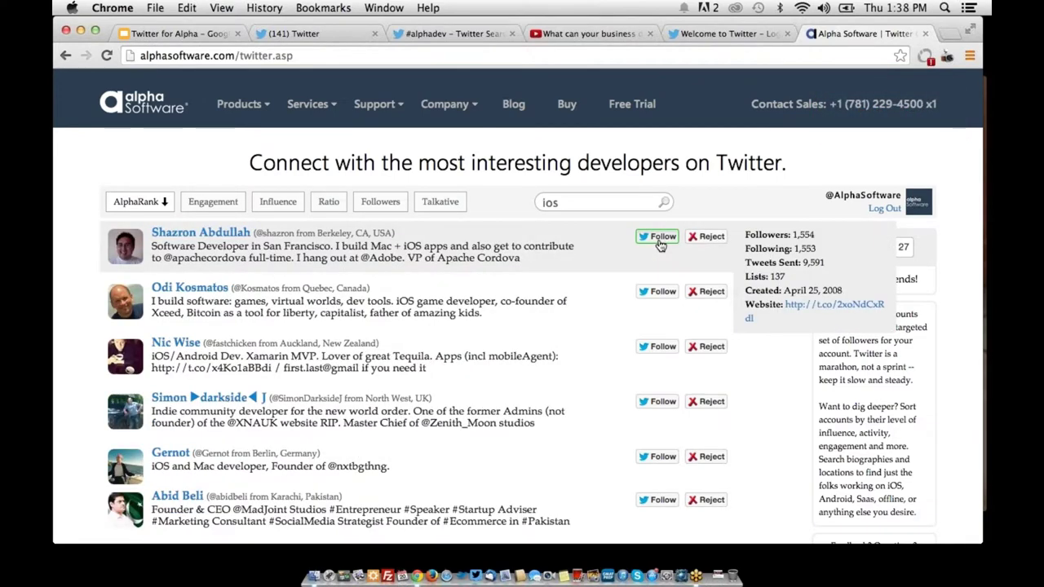
pyautogui.click(660, 238)
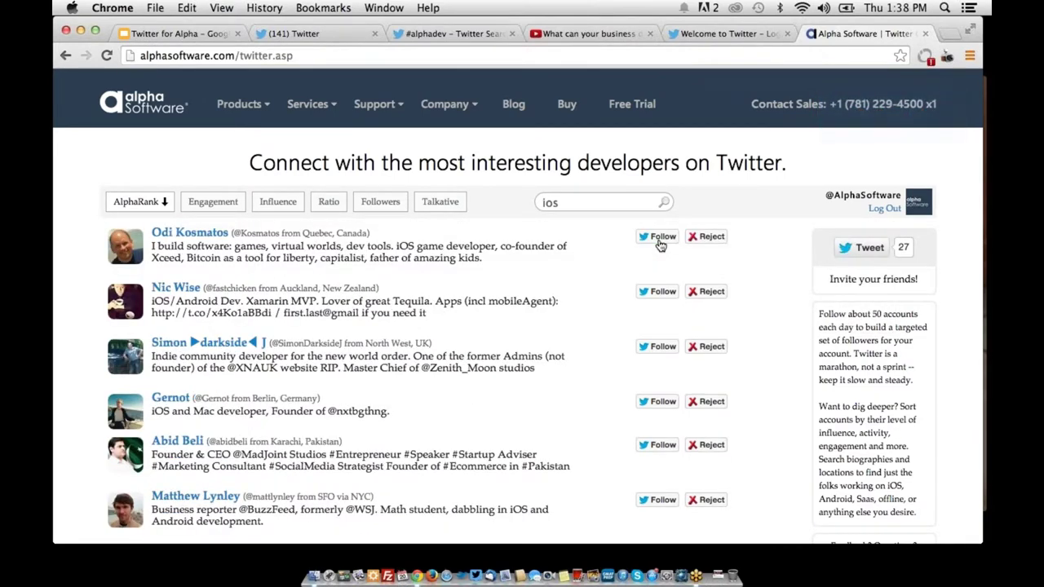
pyautogui.click(660, 238)
pyautogui.click(660, 238)
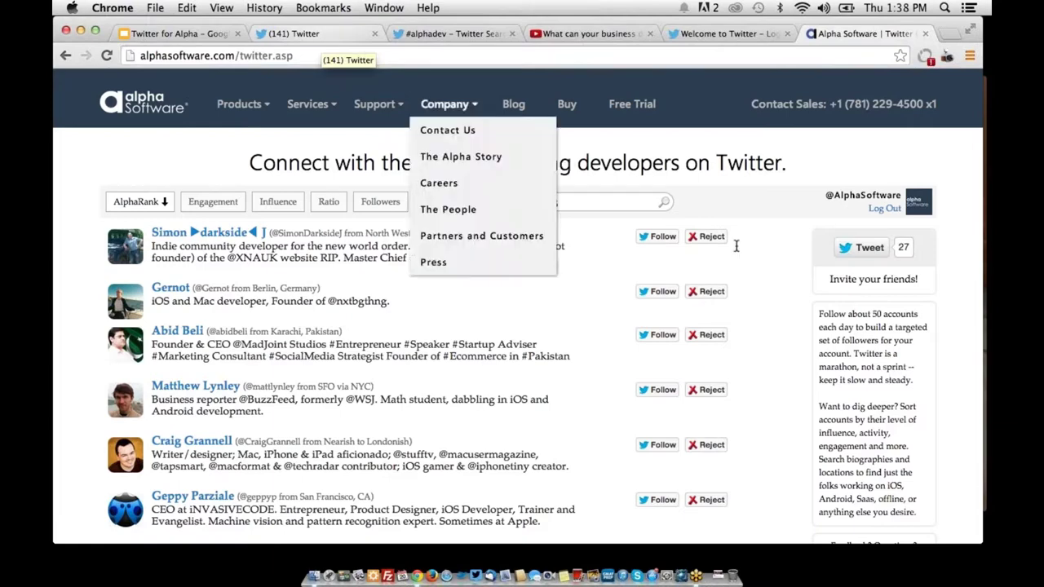
pyautogui.click(709, 238)
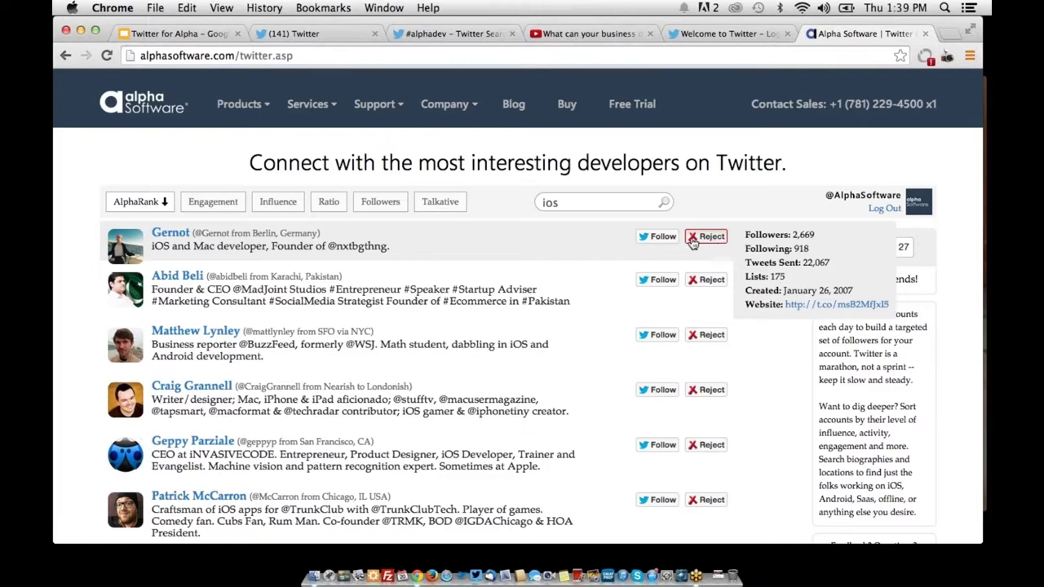
pyautogui.click(657, 236)
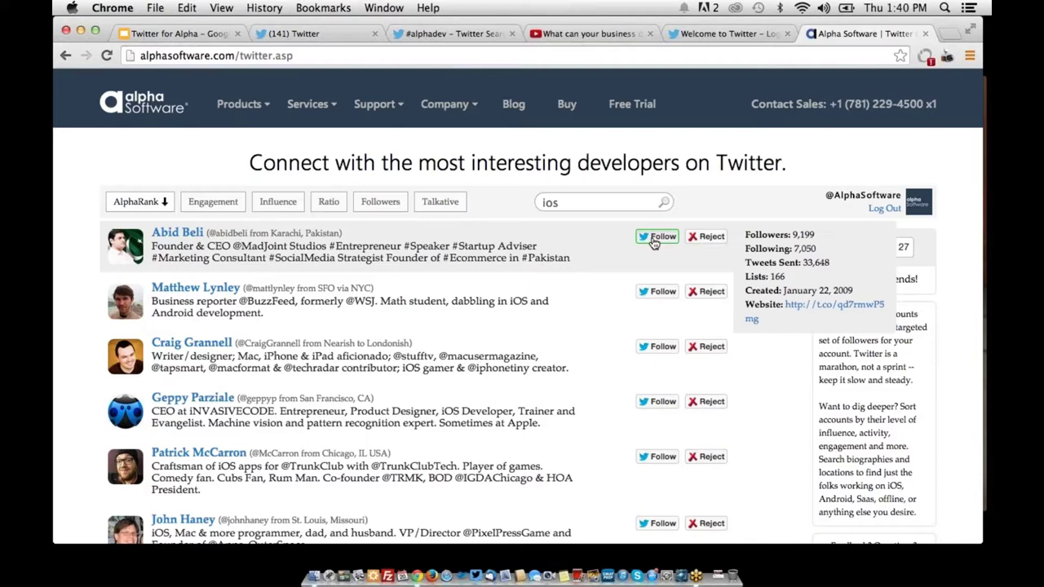
pyautogui.click(316, 34)
# Open the Alpha Software profile's Following list and scroll through the 3,703 followed accounts
pyautogui.click(126, 182)
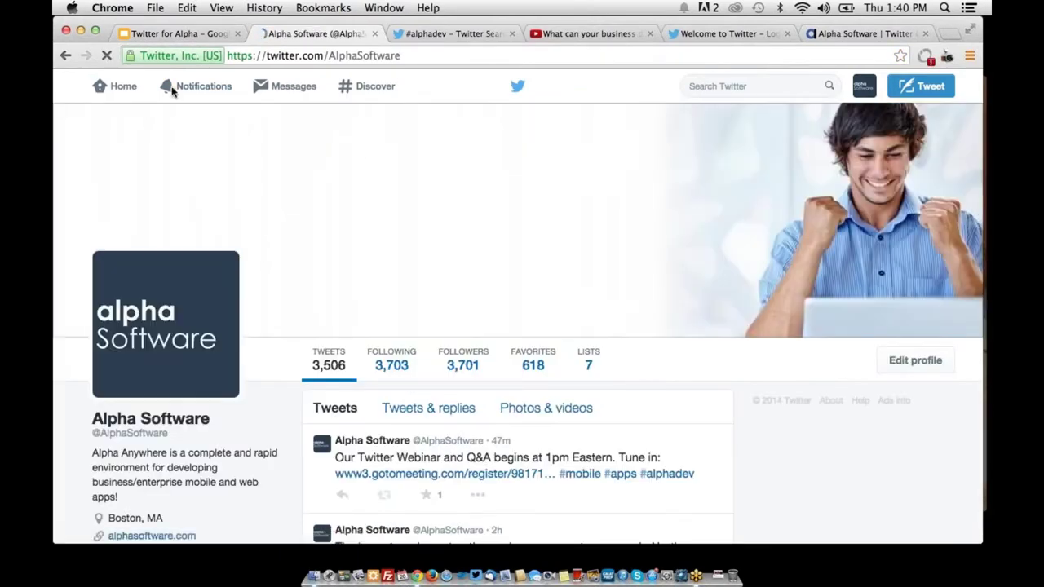
pyautogui.click(394, 366)
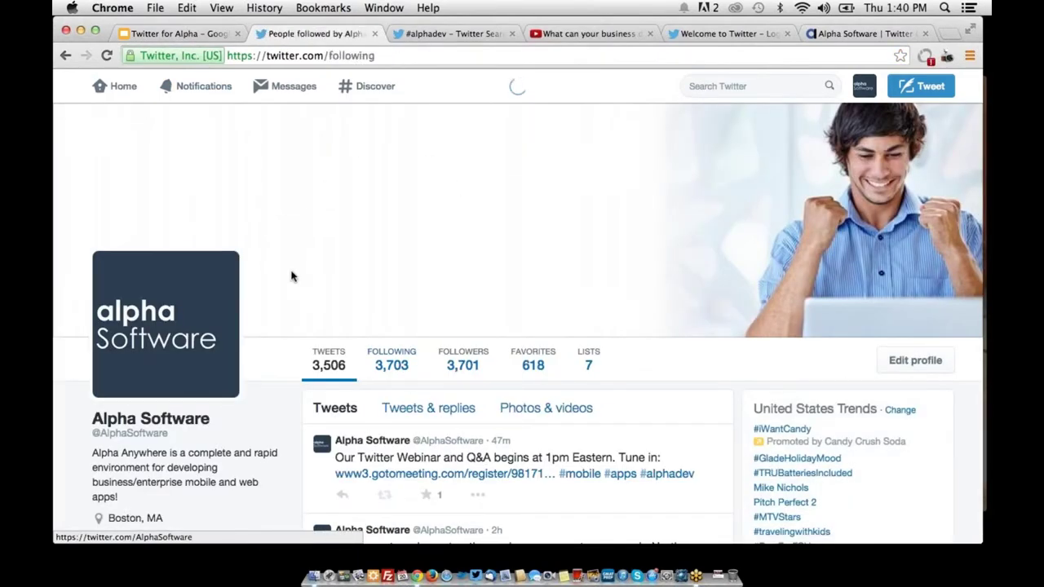
pyautogui.scroll(-8, 408, 445)
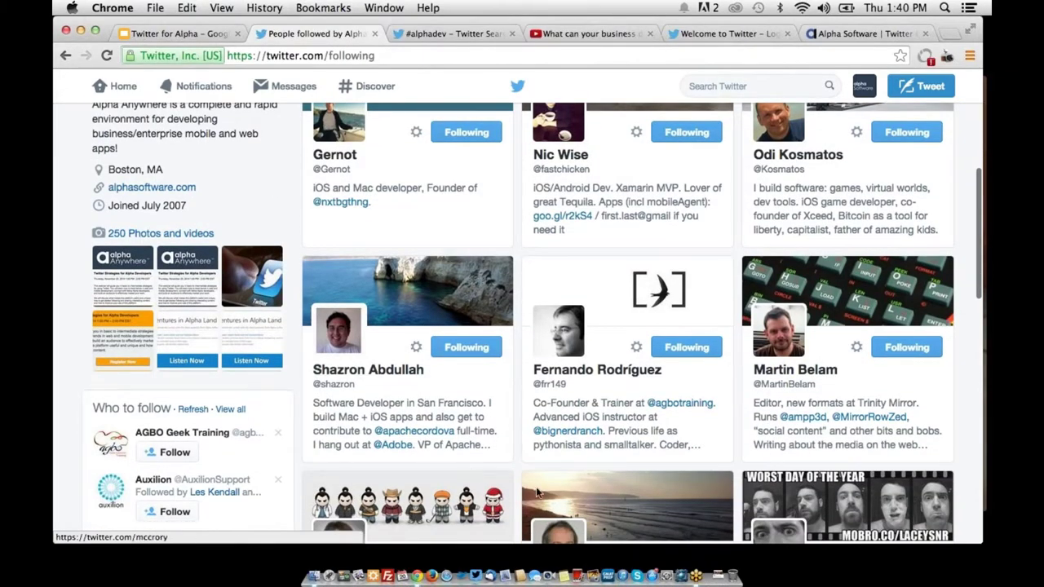
pyautogui.scroll(-5, 734, 477)
pyautogui.scroll(-3, 734, 477)
pyautogui.scroll(10, 456, 326)
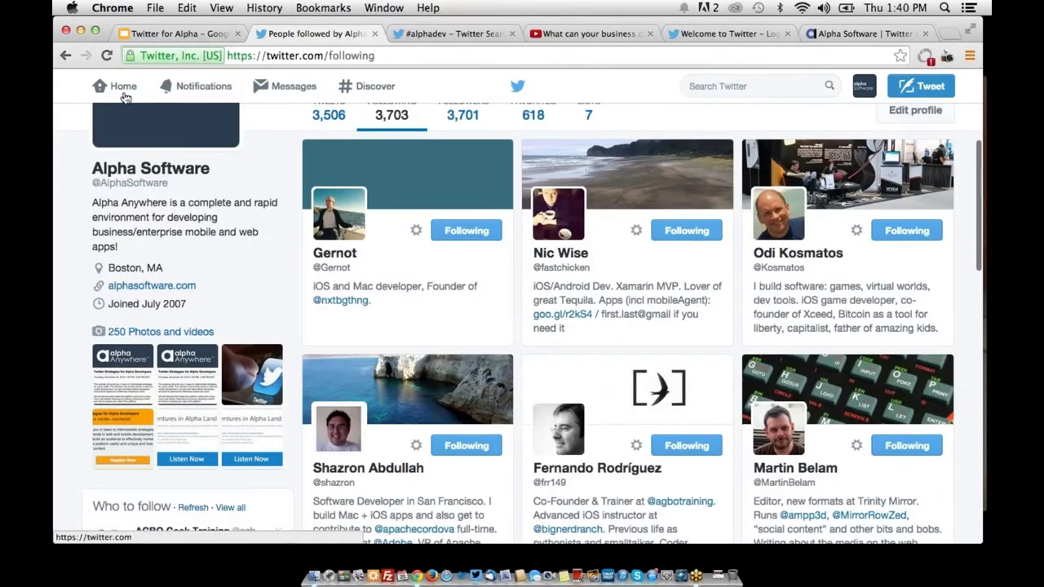
# Return to the Alpha Software home timeline and scroll it down and back up
pyautogui.click(122, 85)
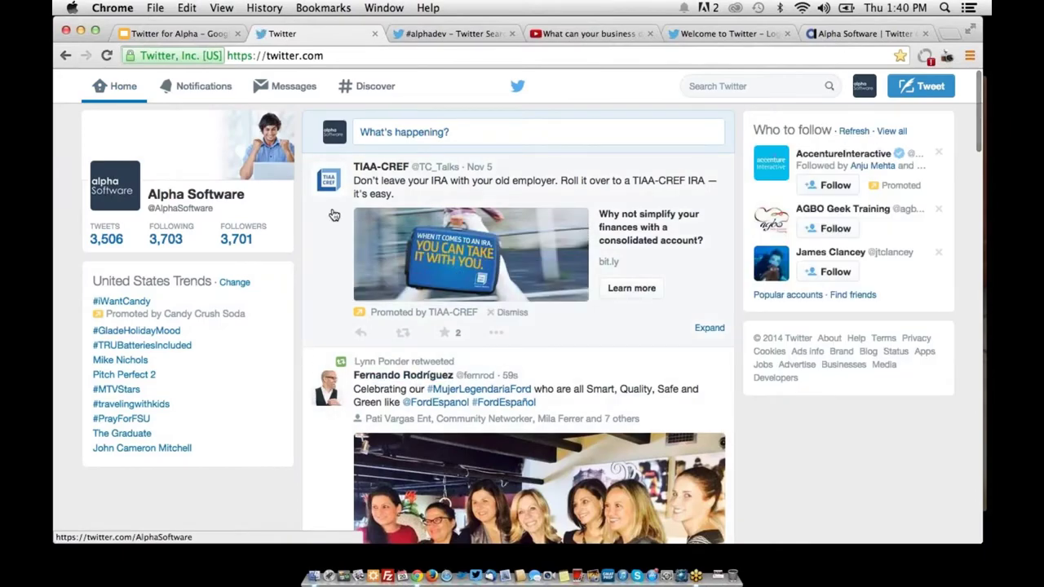
pyautogui.scroll(-10, 334, 214)
pyautogui.scroll(10, 334, 215)
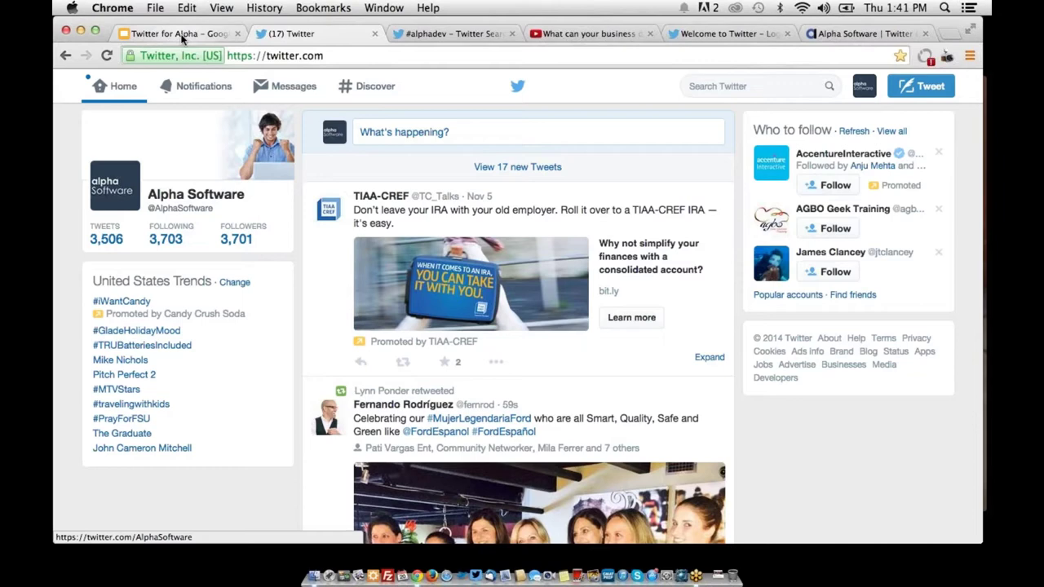
# Replay the 'What can your business do...in just 140 characters?' video and raise the volume
pyautogui.click(587, 33)
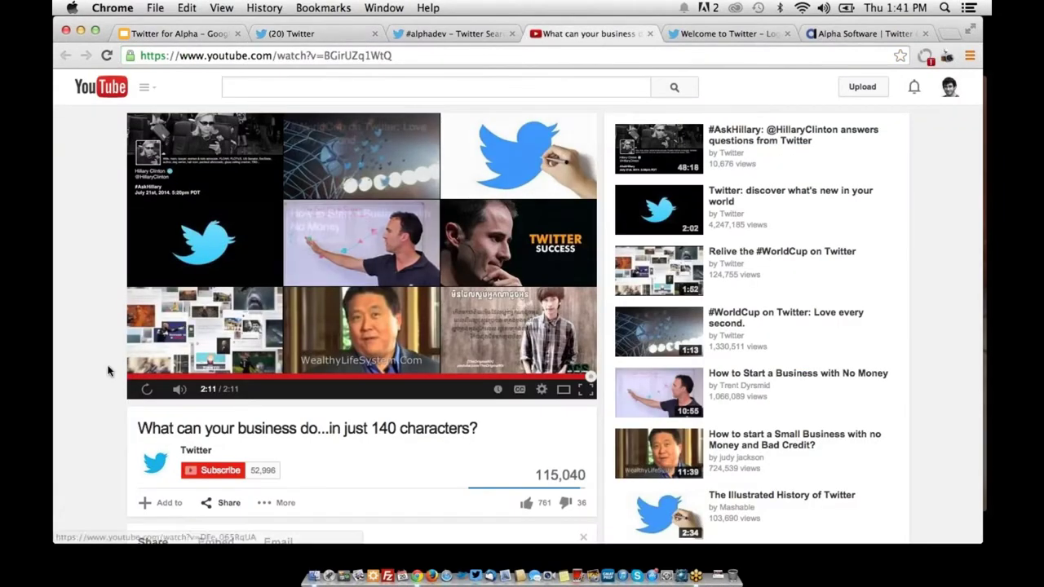
pyautogui.click(148, 391)
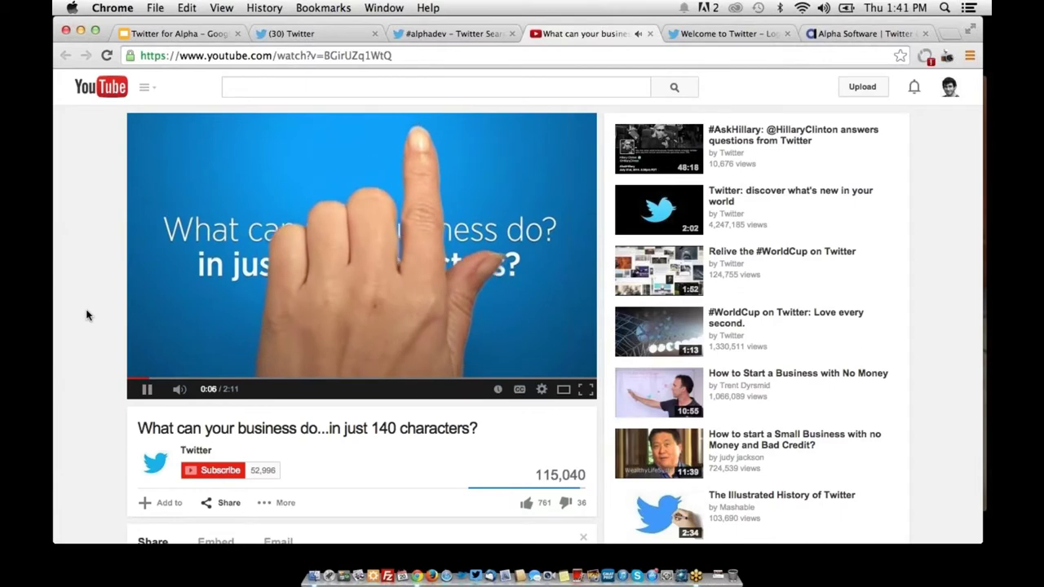
pyautogui.press('XF86AudioRaiseVolume')
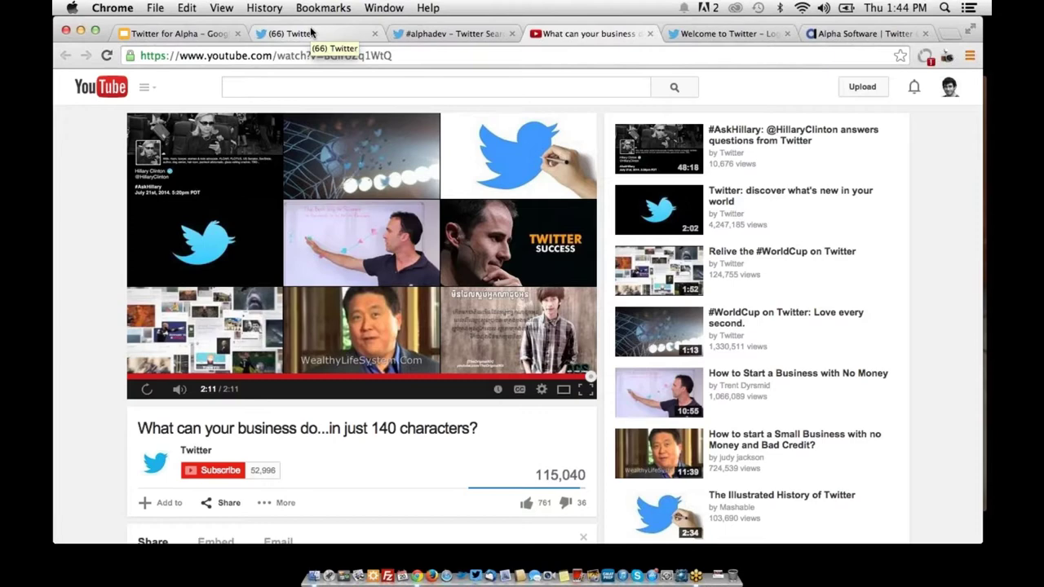
# Change the developer search term from ios to api
pyautogui.click(879, 32)
pyautogui.click(596, 202)
pyautogui.doubleClick(596, 202)
pyautogui.write('api')
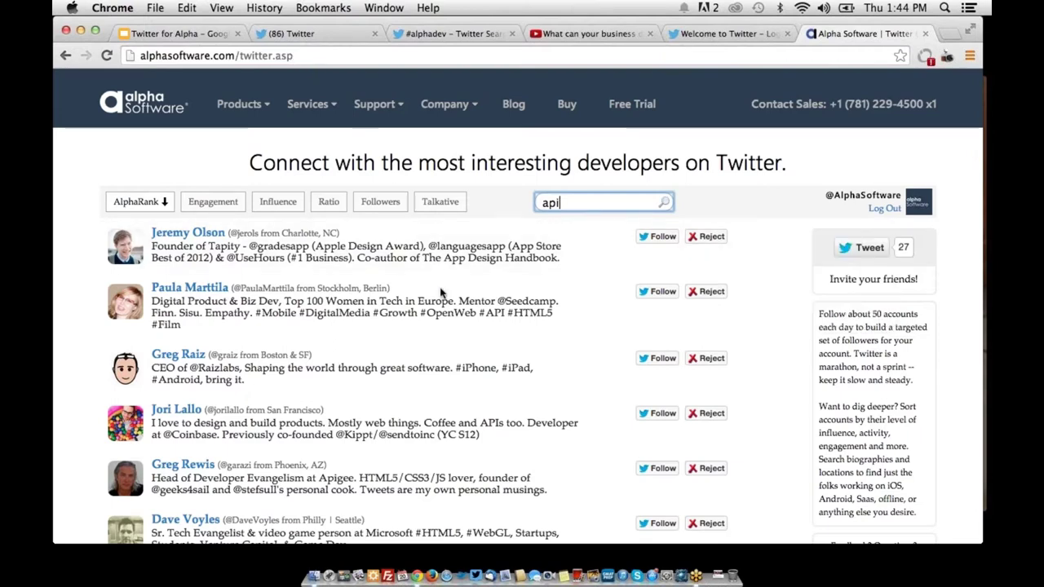
# Highlight API-related words such as #API, APIs and API #HTML5 in the matching bios
pyautogui.moveTo(480, 313); pyautogui.dragTo(504, 312)
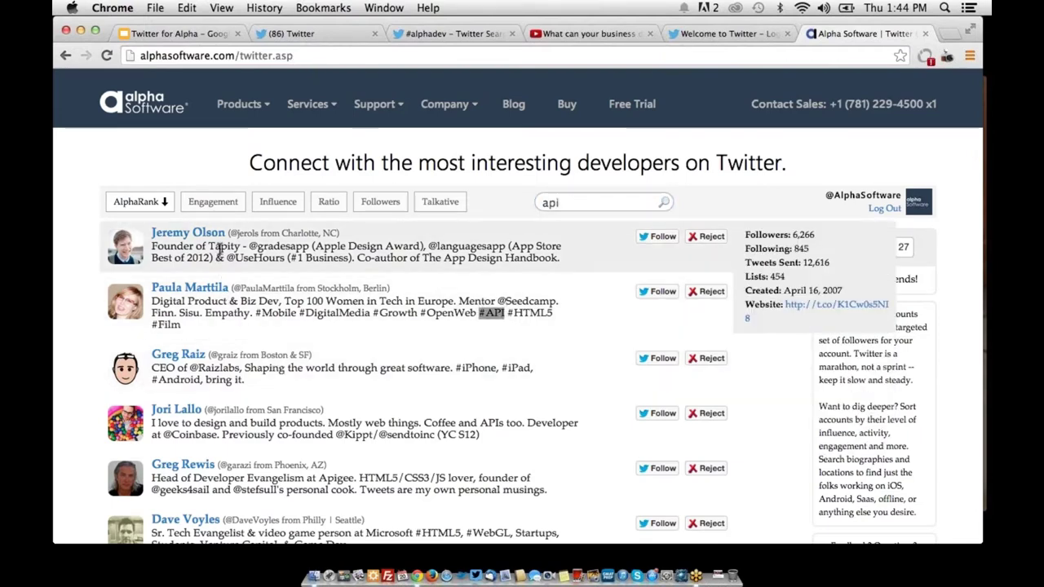
pyautogui.moveTo(217, 248); pyautogui.dragTo(234, 258)
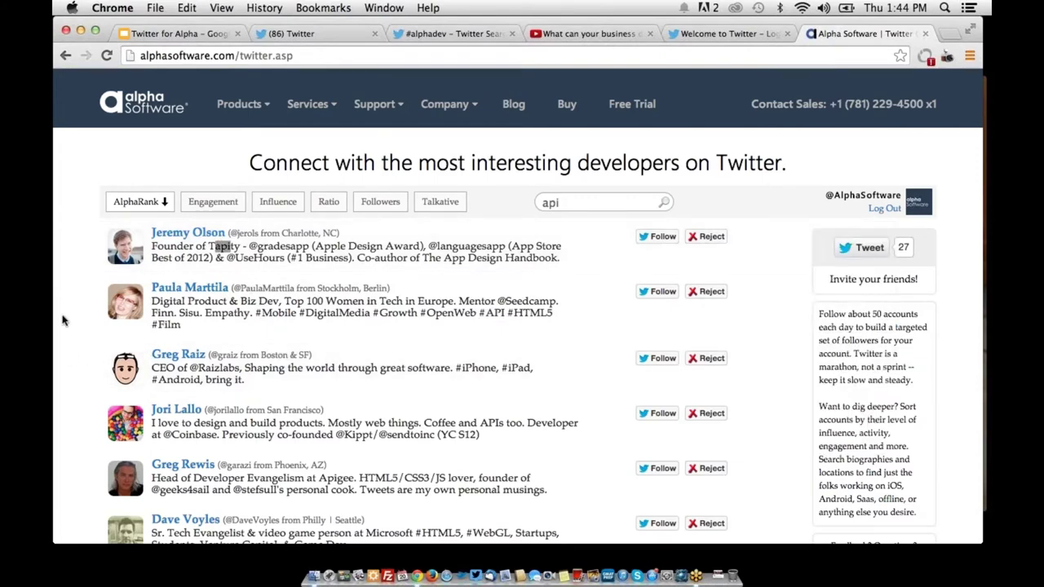
pyautogui.moveTo(478, 313); pyautogui.dragTo(504, 313)
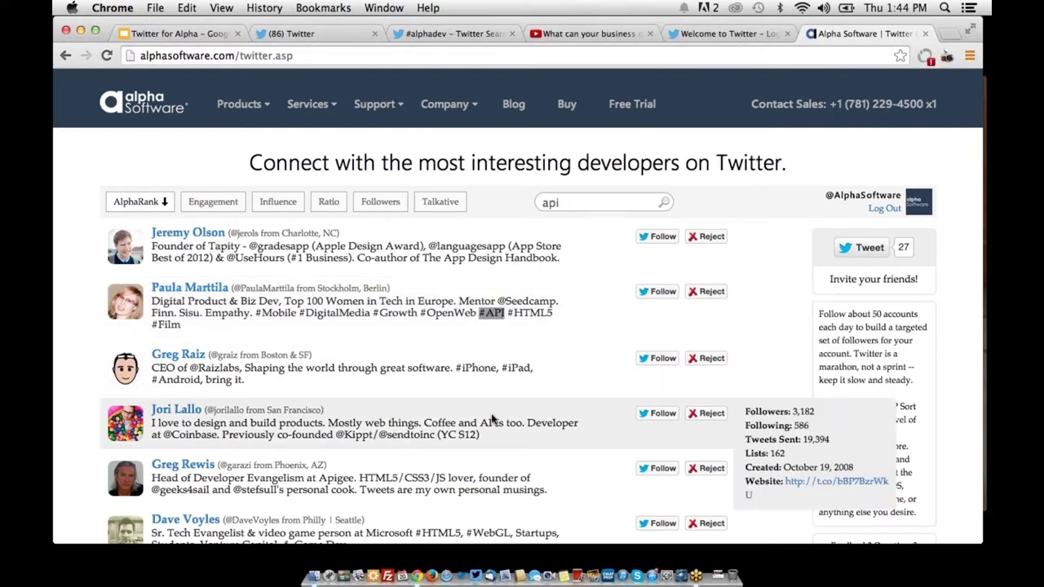
pyautogui.doubleClick(490, 421)
pyautogui.click(490, 421)
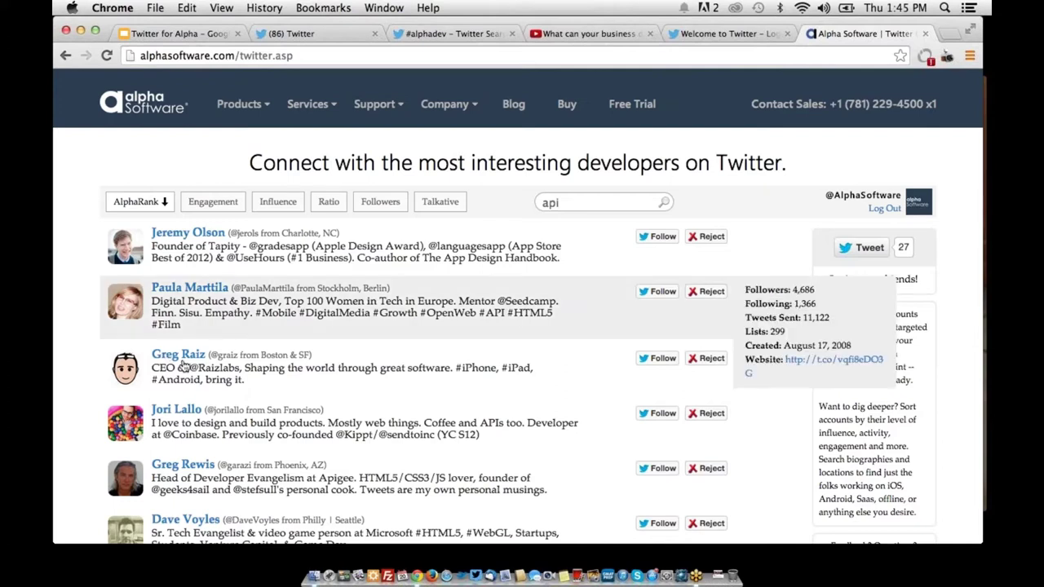
pyautogui.moveTo(157, 371)
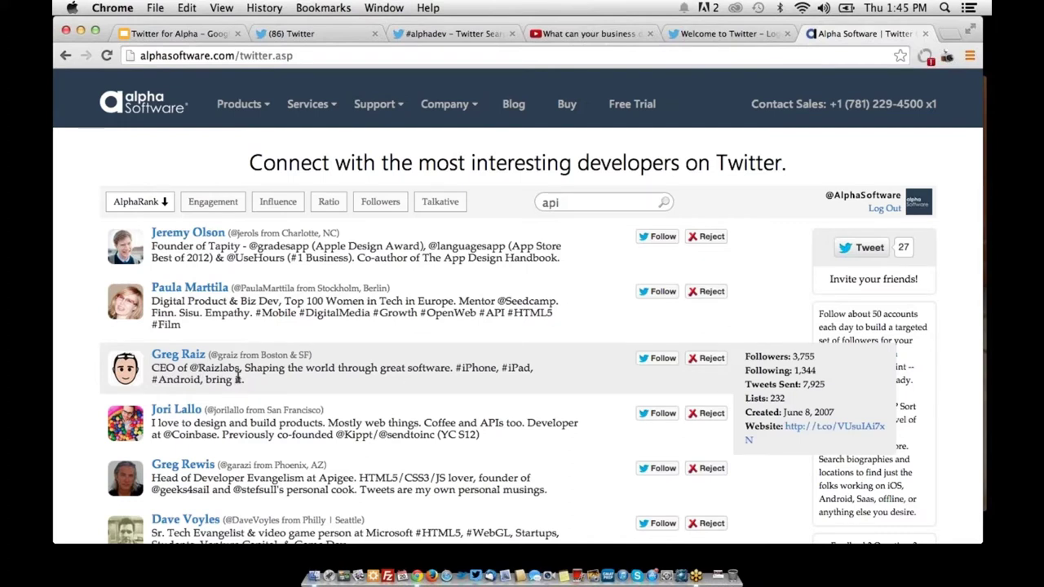
pyautogui.moveTo(157, 424); pyautogui.dragTo(318, 425)
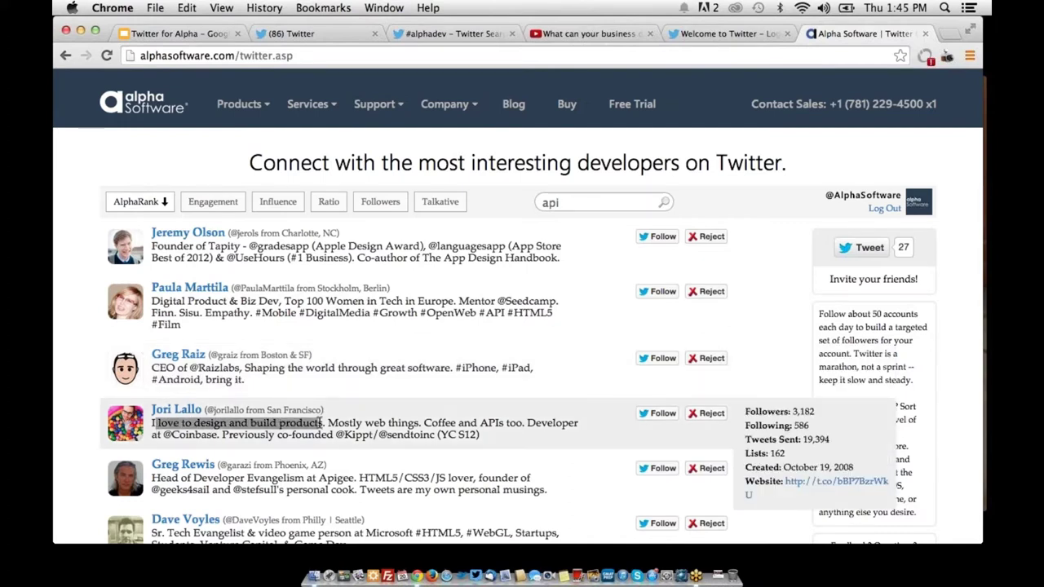
pyautogui.click(383, 385)
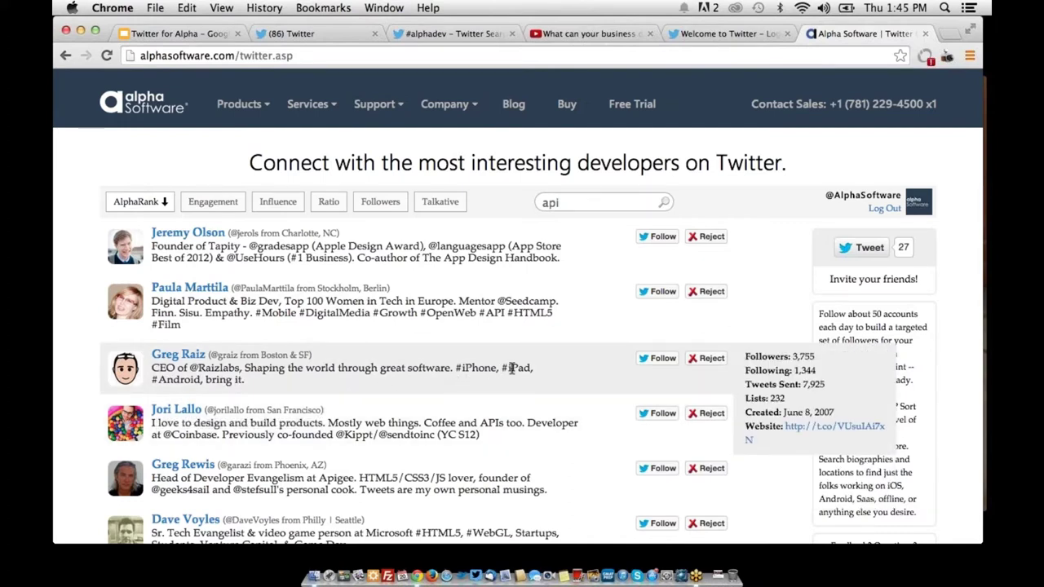
pyautogui.moveTo(495, 319)
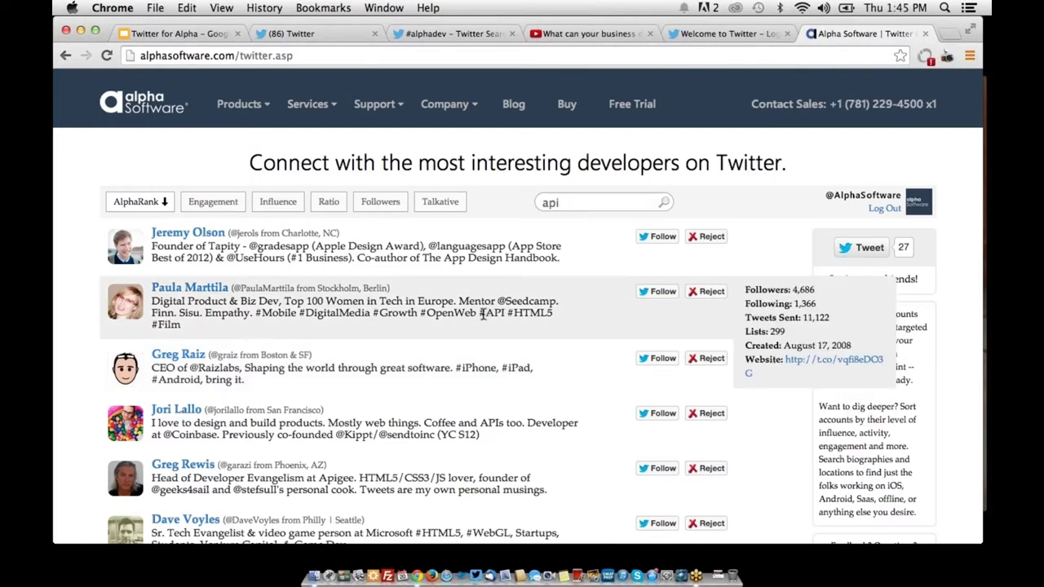
pyautogui.moveTo(482, 313); pyautogui.dragTo(558, 312)
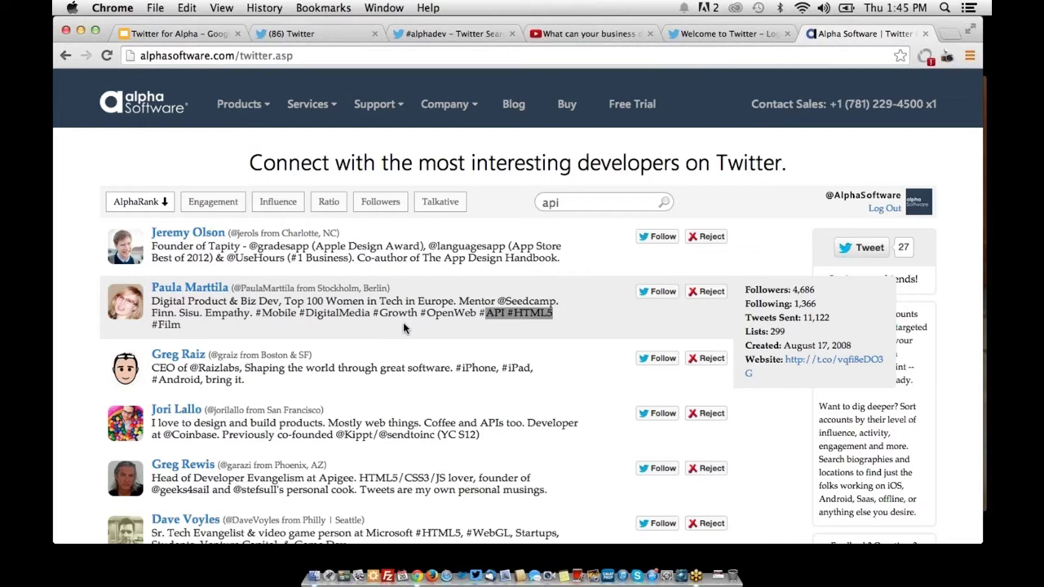
pyautogui.click(402, 326)
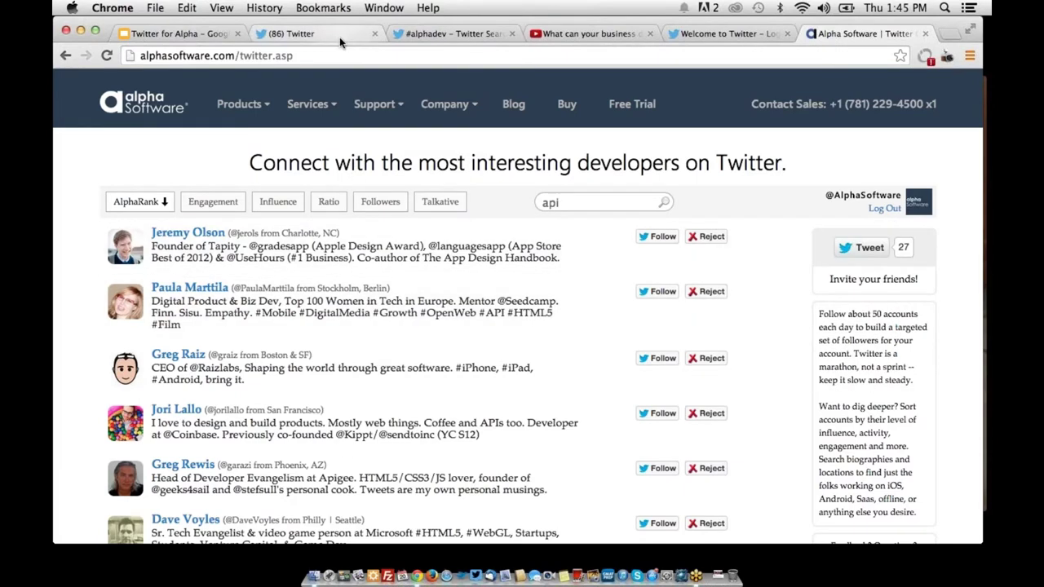
pyautogui.click(341, 37)
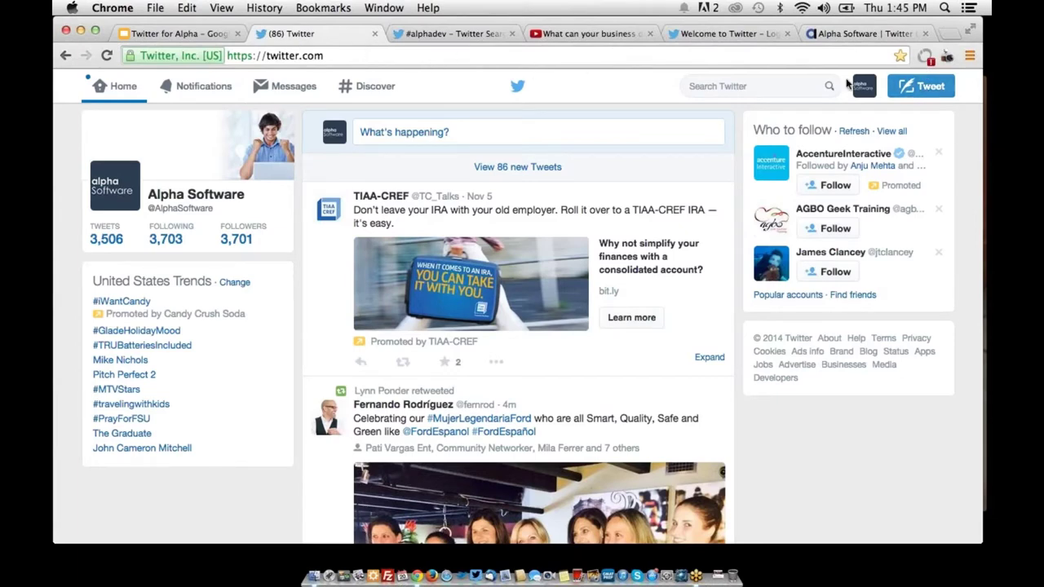
# Open a new tweet draft, try attaching a photo, cancel, and close the draft
pyautogui.click(912, 92)
pyautogui.click(912, 92)
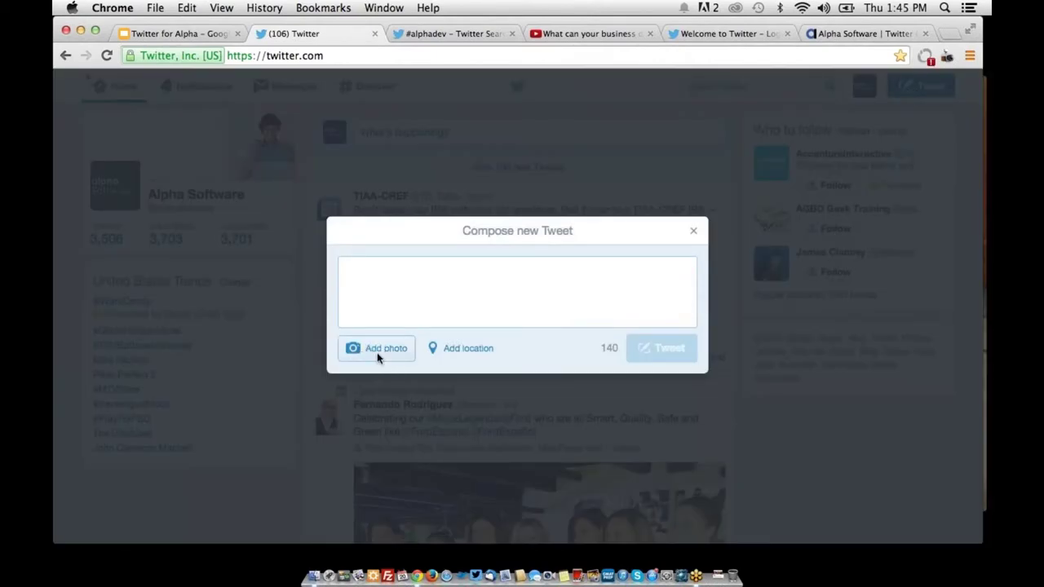
pyautogui.click(377, 352)
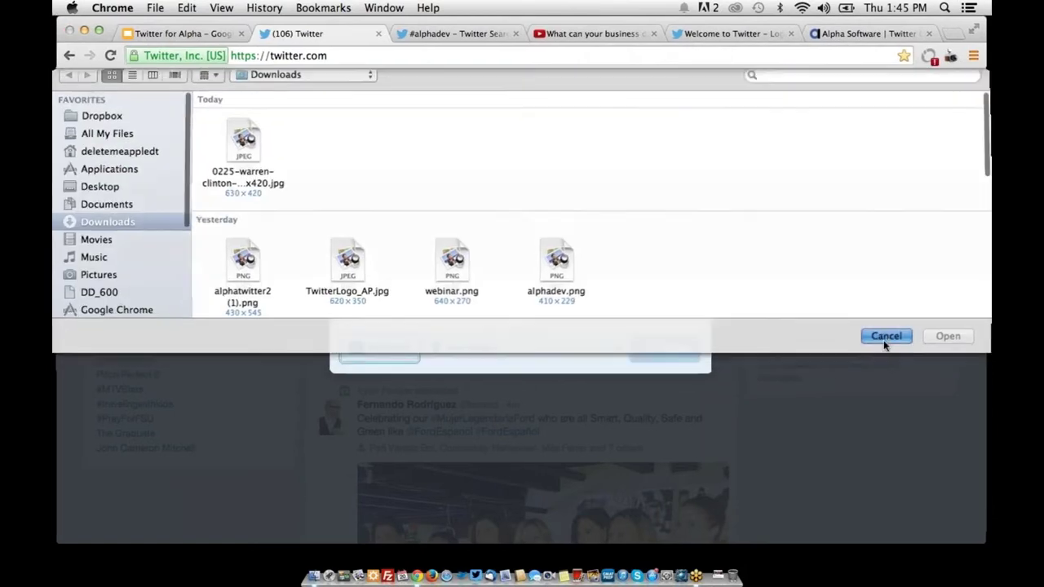
pyautogui.click(883, 345)
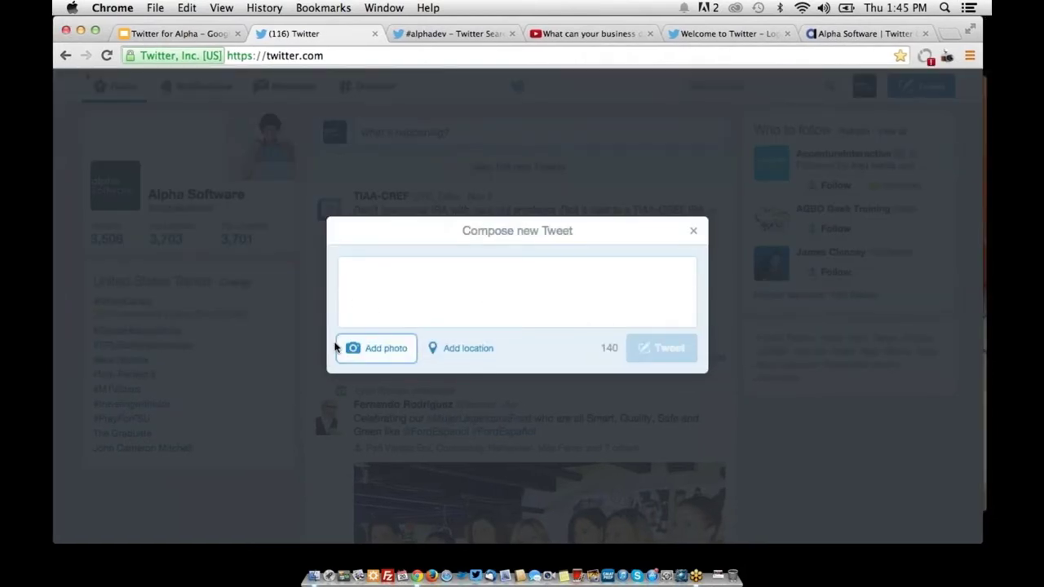
pyautogui.click(464, 164)
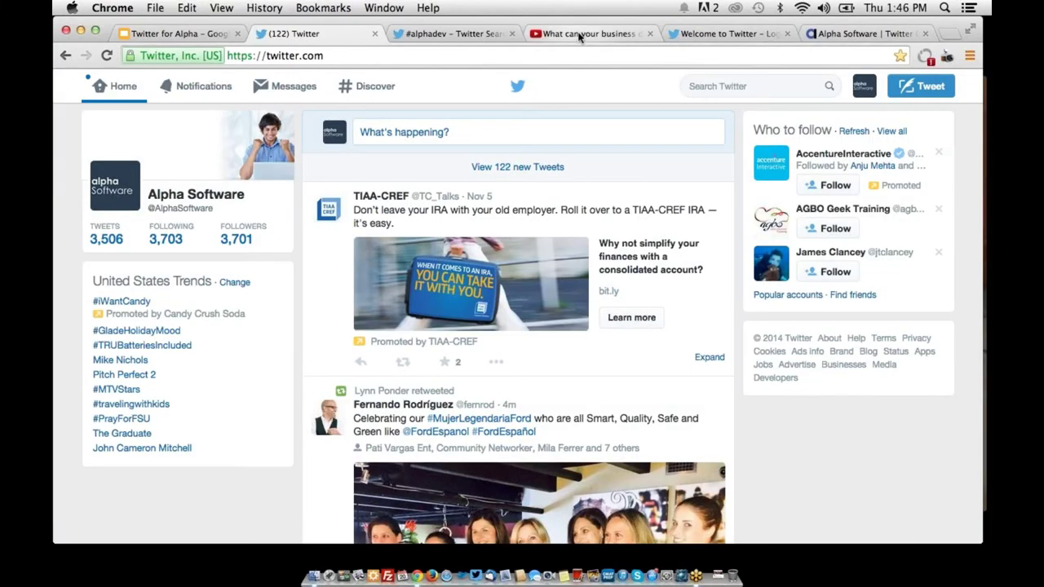
# Copy the YouTube video's web address and paste it into a new tweet draft
pyautogui.click(578, 35)
pyautogui.click(339, 55)
pyautogui.press('super+x')
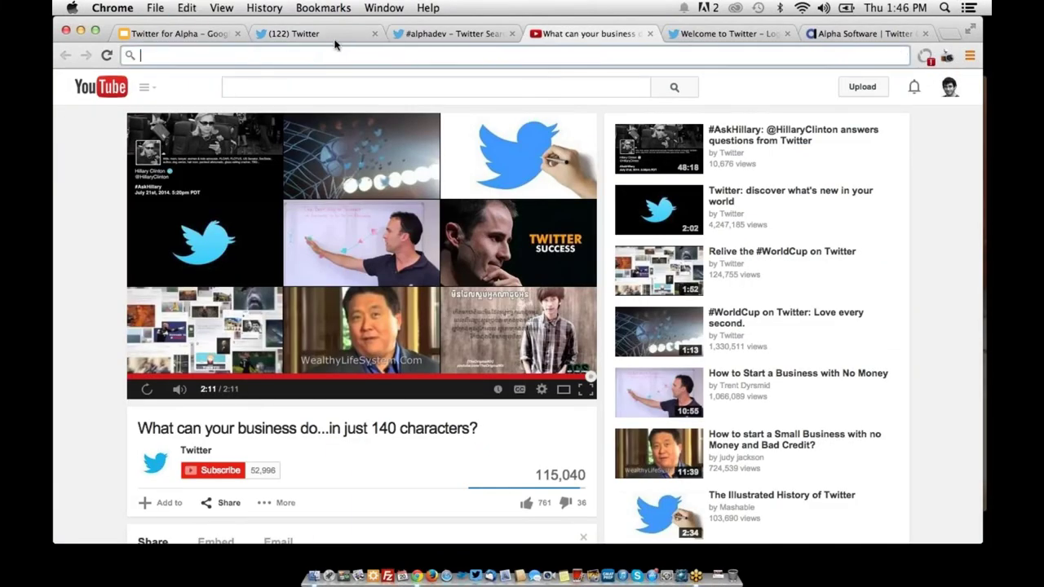
pyautogui.click(341, 37)
pyautogui.click(927, 88)
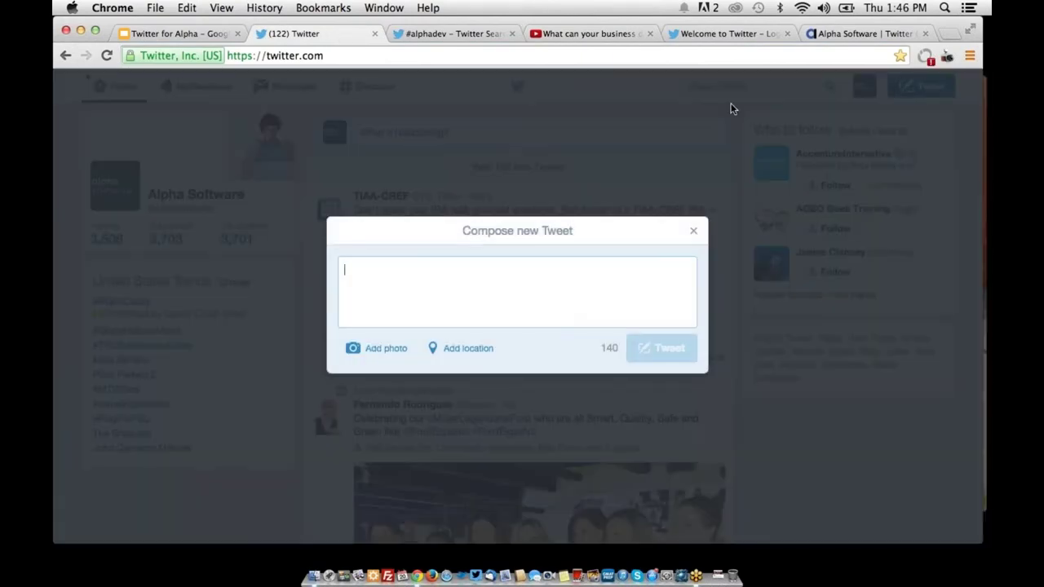
pyautogui.click(593, 36)
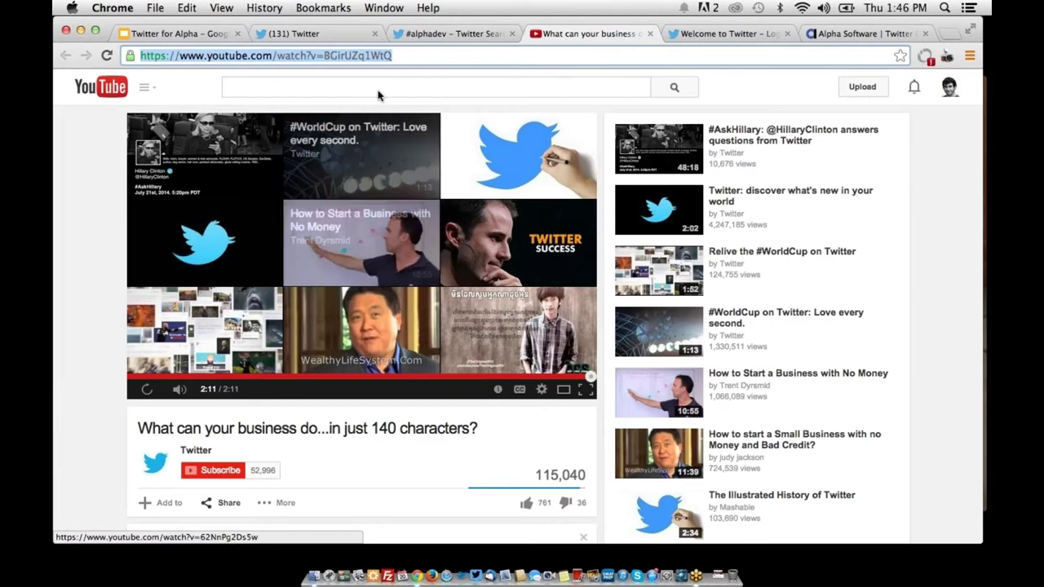
pyautogui.click(317, 55)
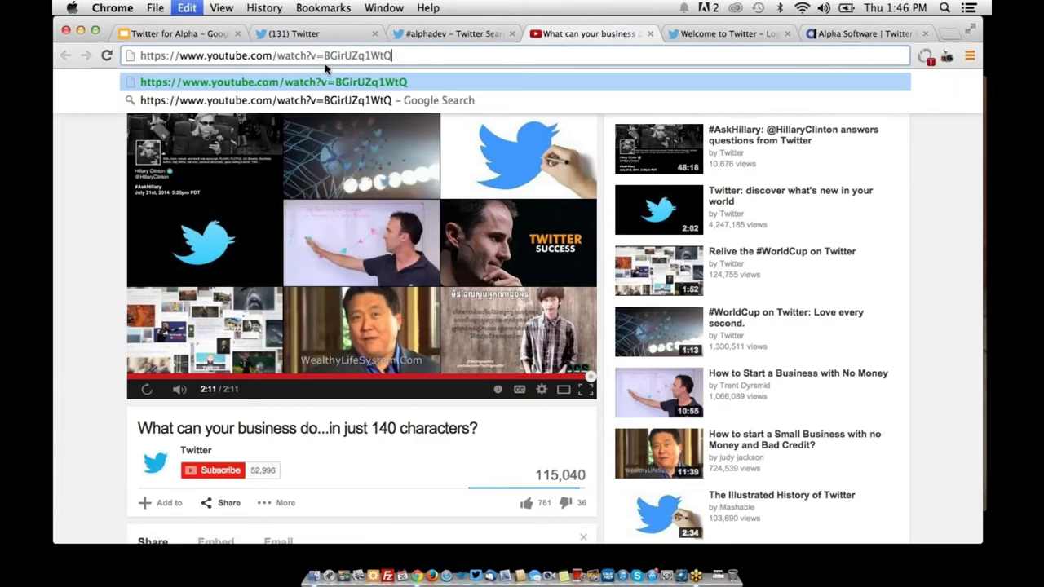
pyautogui.tripleClick(317, 55)
pyautogui.press('super+c')
pyautogui.click(294, 34)
pyautogui.press('super+v')
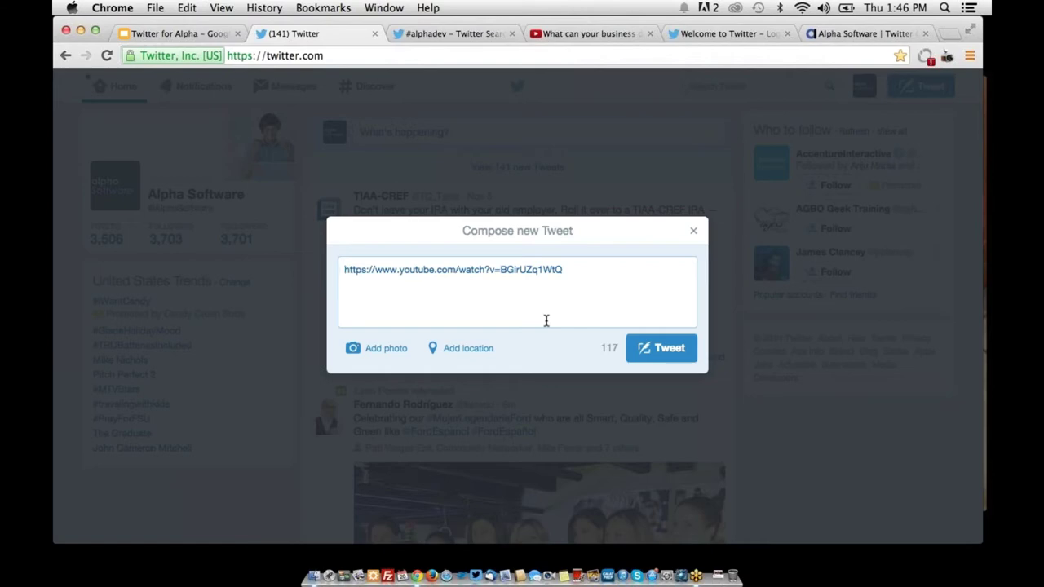
# Write 'How Twitter can help your business:' before the link, add #alphadev, and post the tweet
pyautogui.write('How Twi')
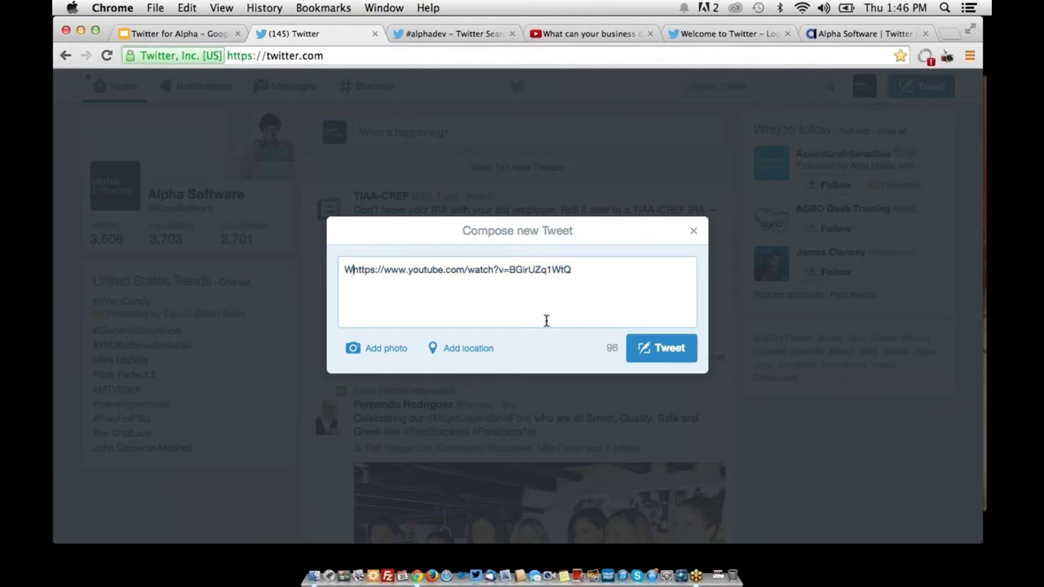
pyautogui.write('tter can help your Bu')
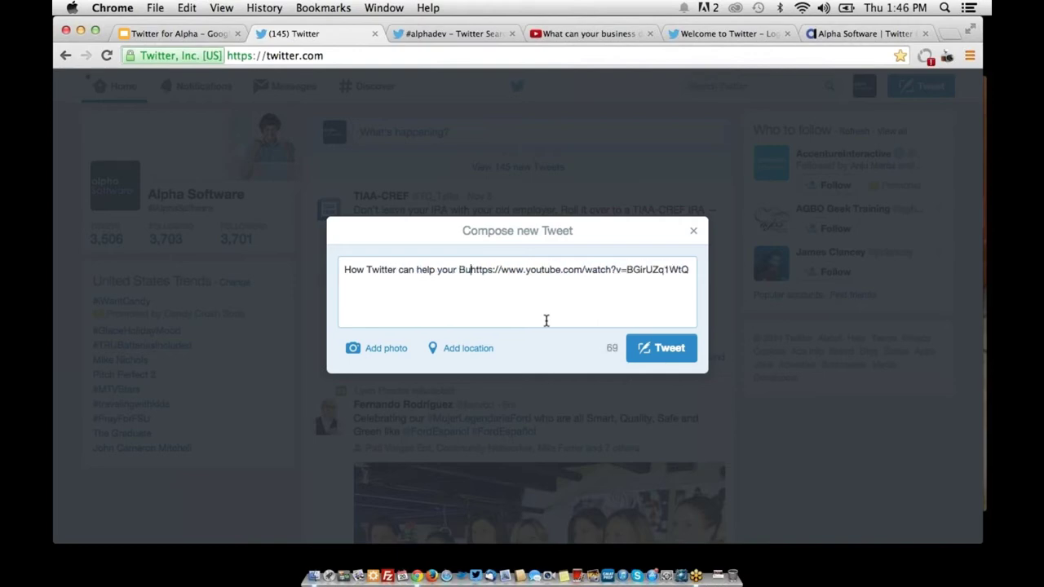
pyautogui.press('BackSpace')
pyautogui.write('business: ')
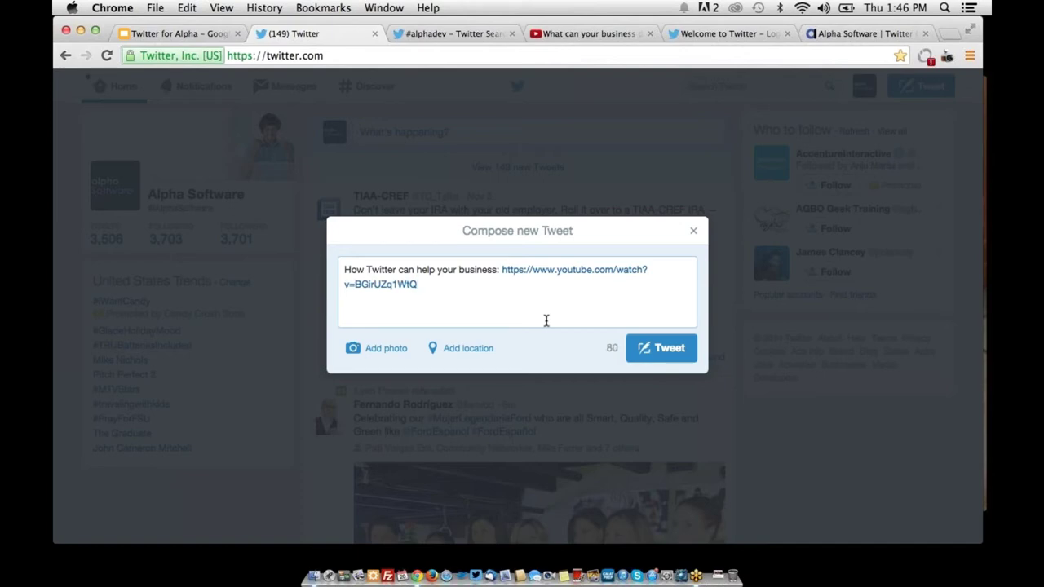
pyautogui.write(' #alphadev')
pyautogui.moveTo(501, 270); pyautogui.dragTo(418, 284)
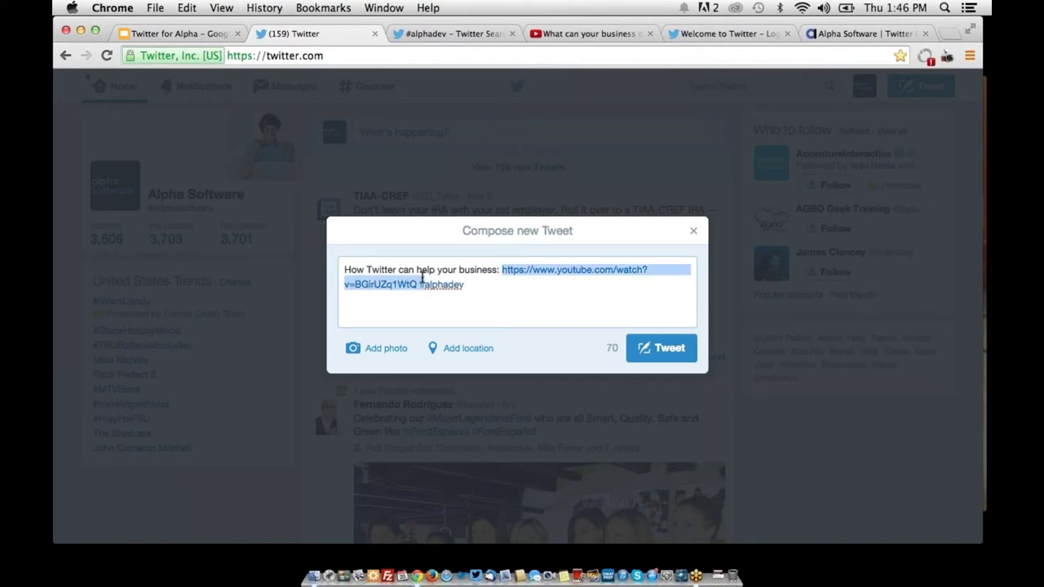
pyautogui.click(472, 284)
pyautogui.click(652, 349)
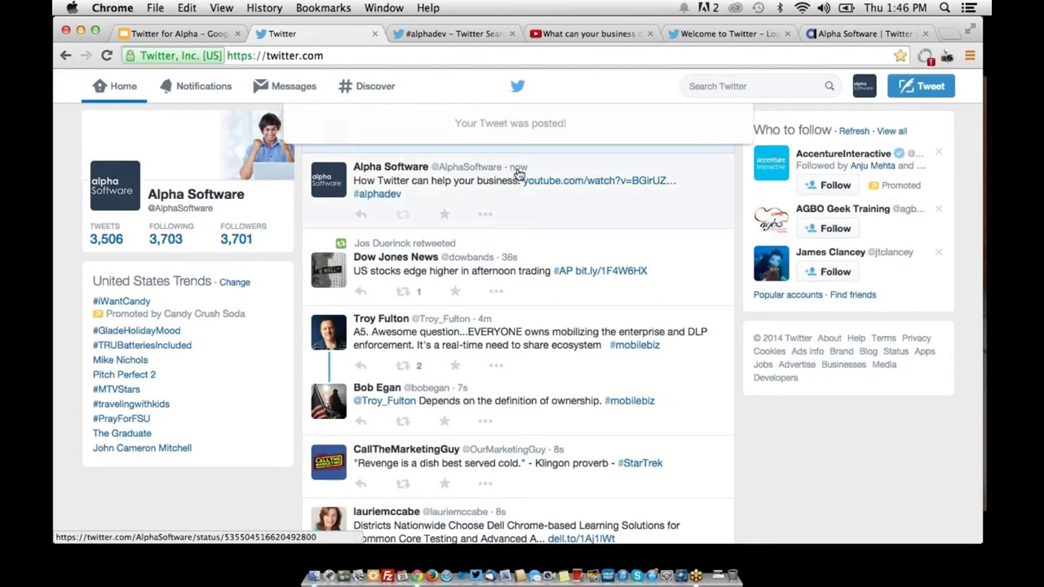
# Open the posted tweet and briefly play, then pause, its embedded YouTube video
pyautogui.click(519, 168)
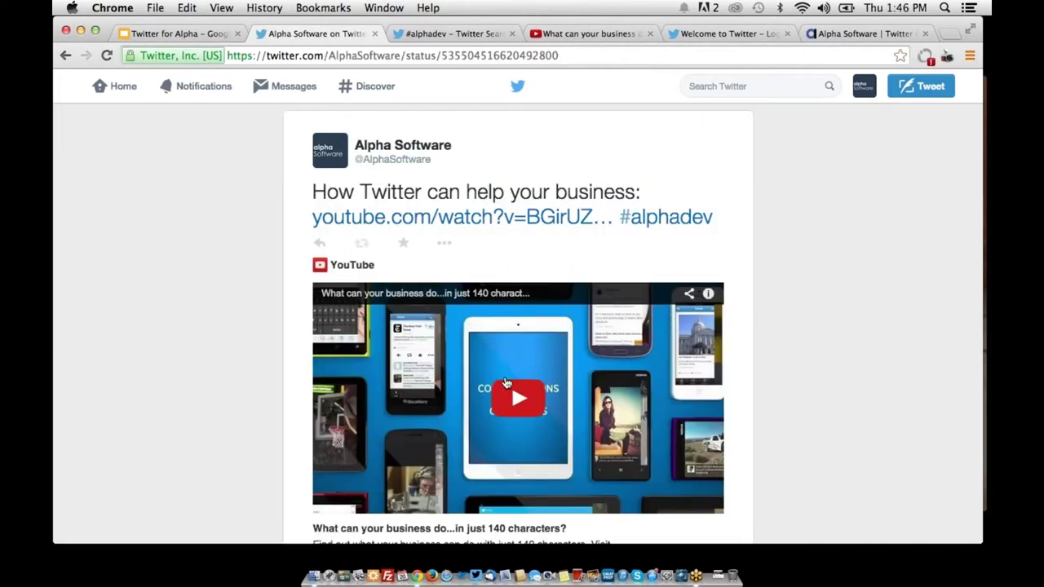
pyautogui.click(516, 385)
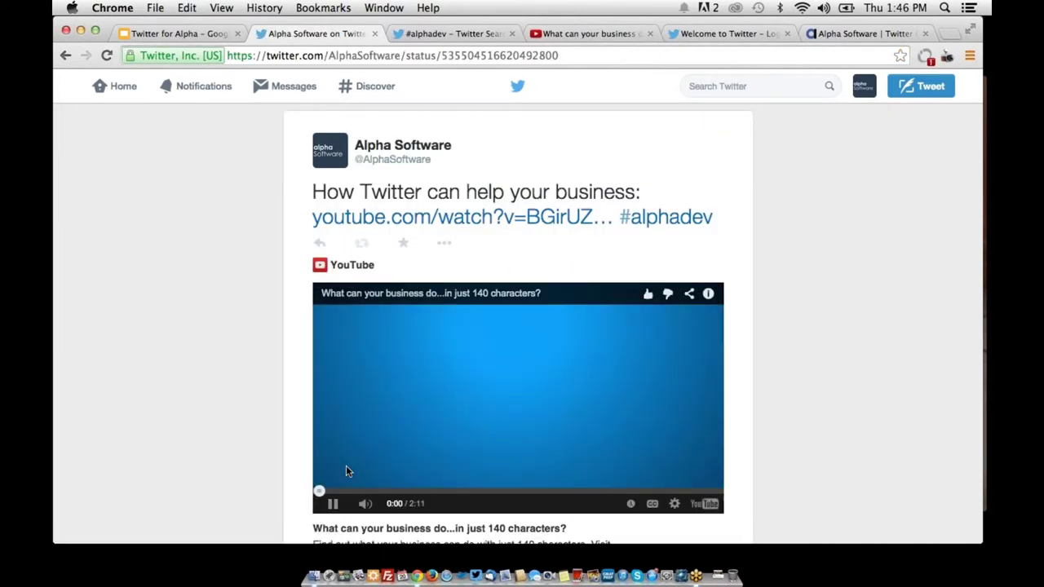
pyautogui.click(333, 503)
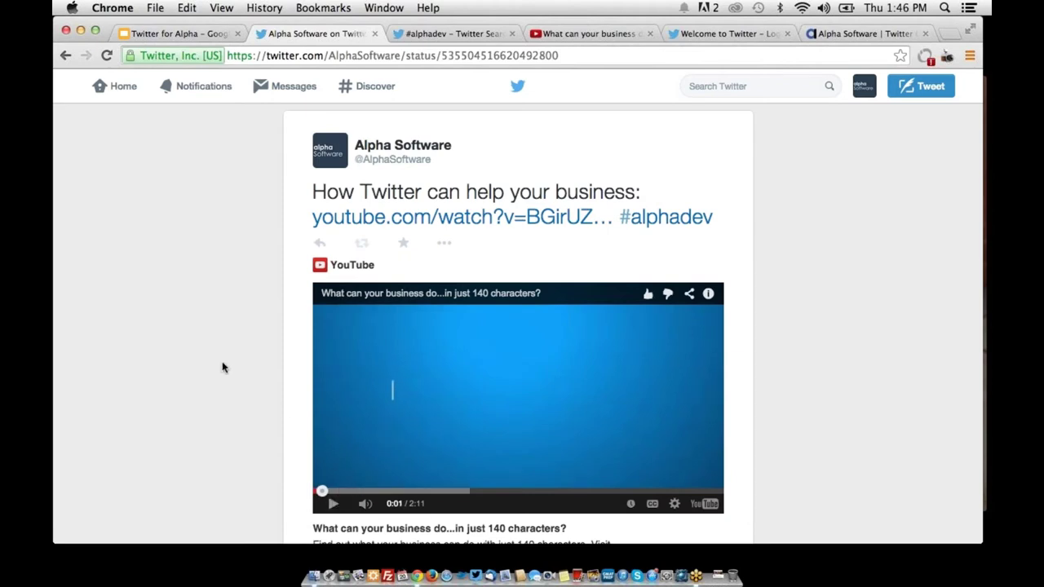
pyautogui.click(914, 96)
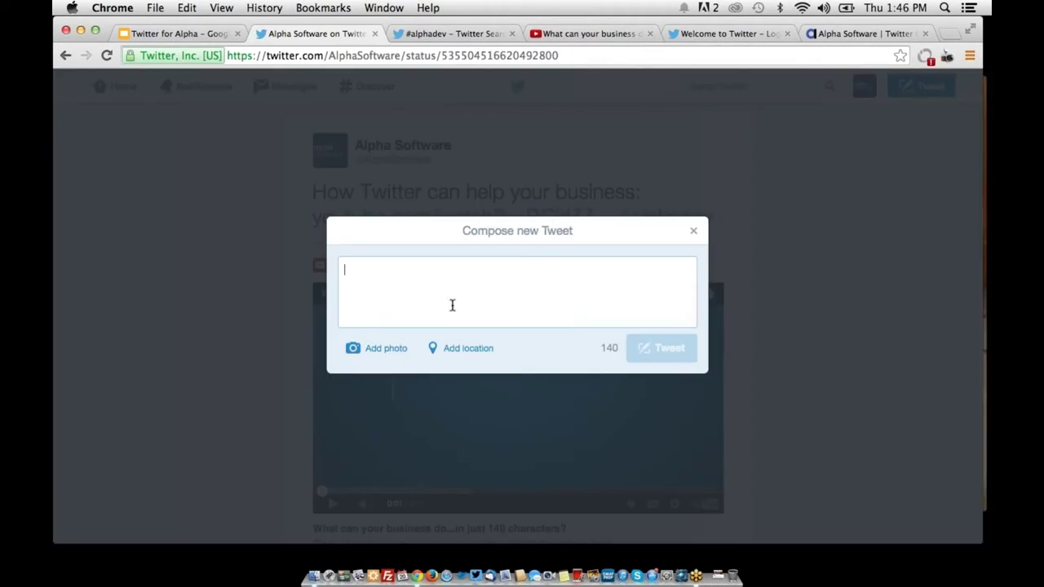
pyautogui.click(213, 294)
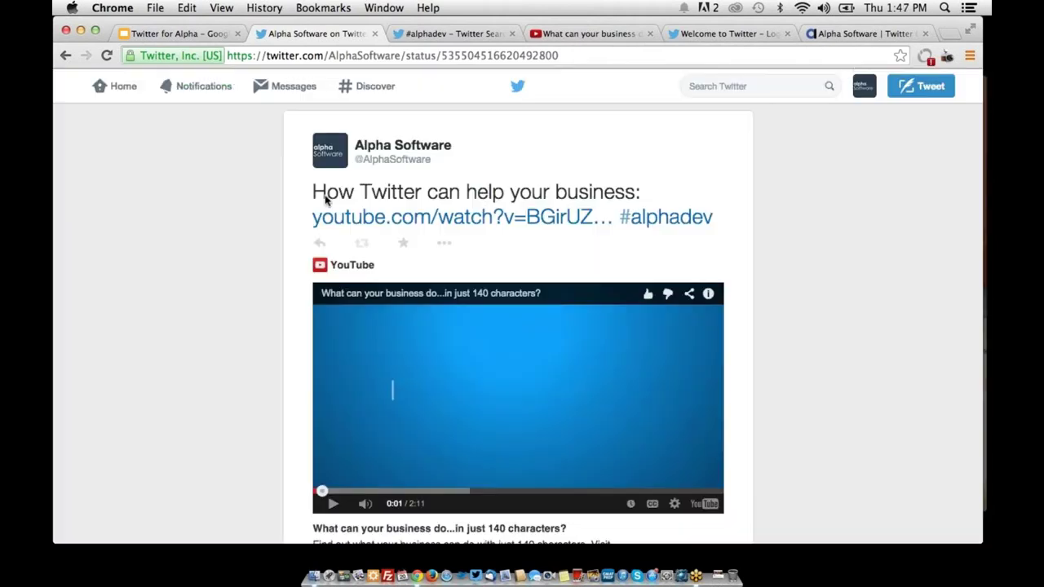
pyautogui.click(864, 85)
# View the Alpha Software profile, with the business-video tweet on top, then go back Home
pyautogui.click(840, 123)
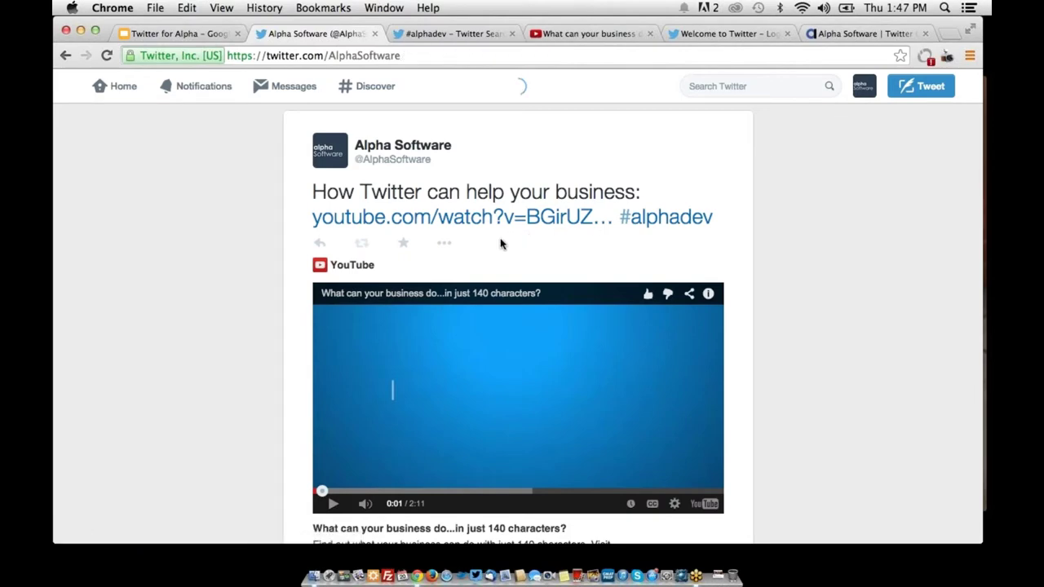
pyautogui.scroll(-5, 310, 308)
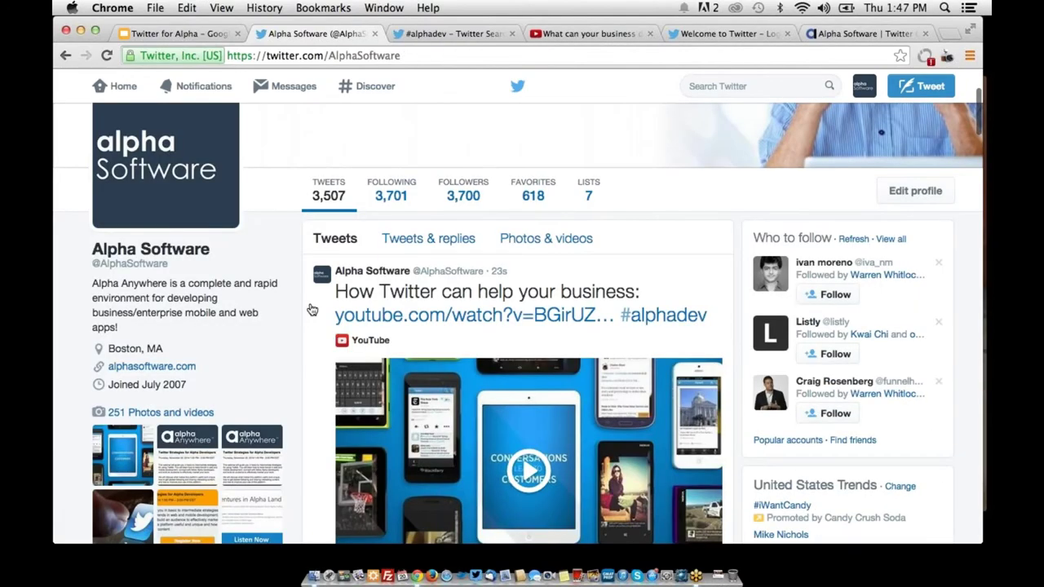
pyautogui.scroll(-3, 311, 309)
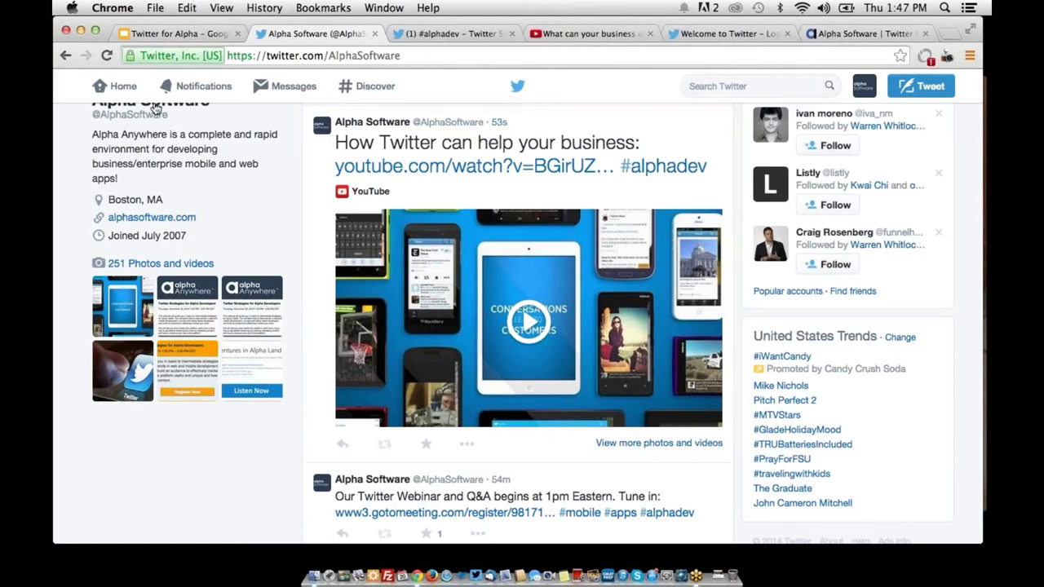
pyautogui.click(123, 86)
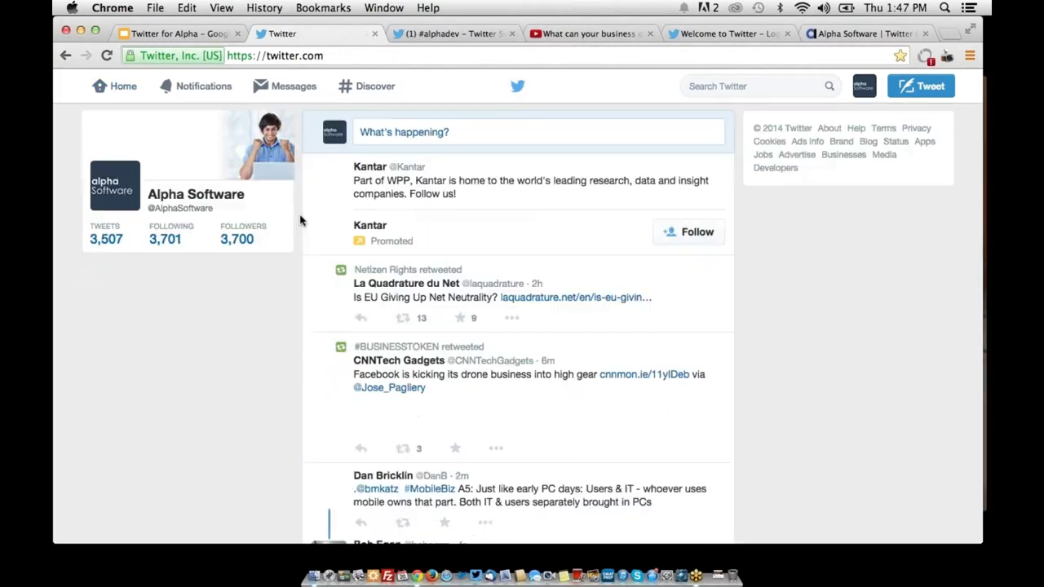
# Scroll down through the followed accounts' tweets on the home timeline and back up
pyautogui.scroll(-5, 299, 220)
pyautogui.scroll(-10, 299, 220)
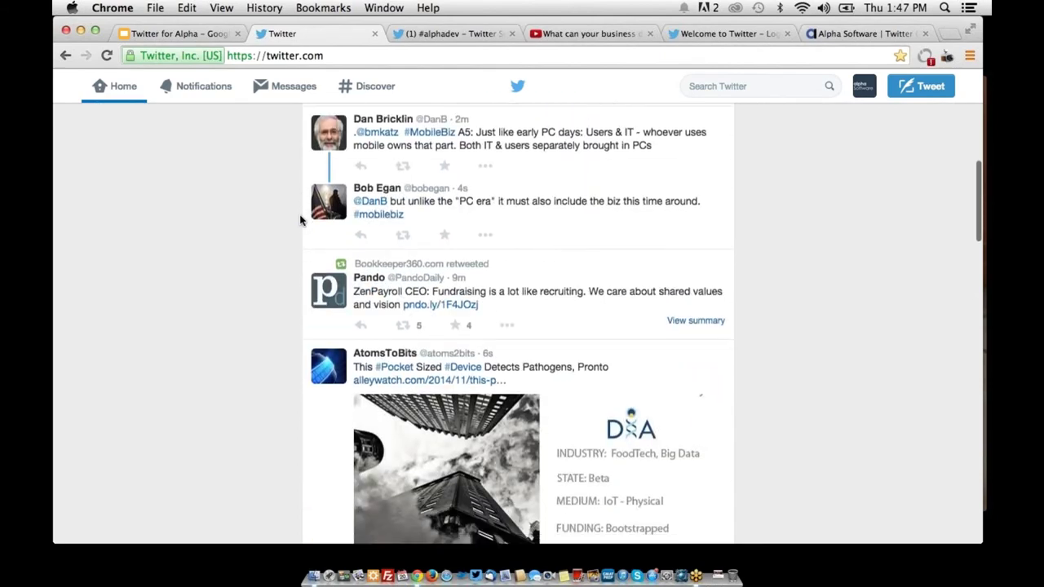
pyautogui.scroll(-9, 299, 221)
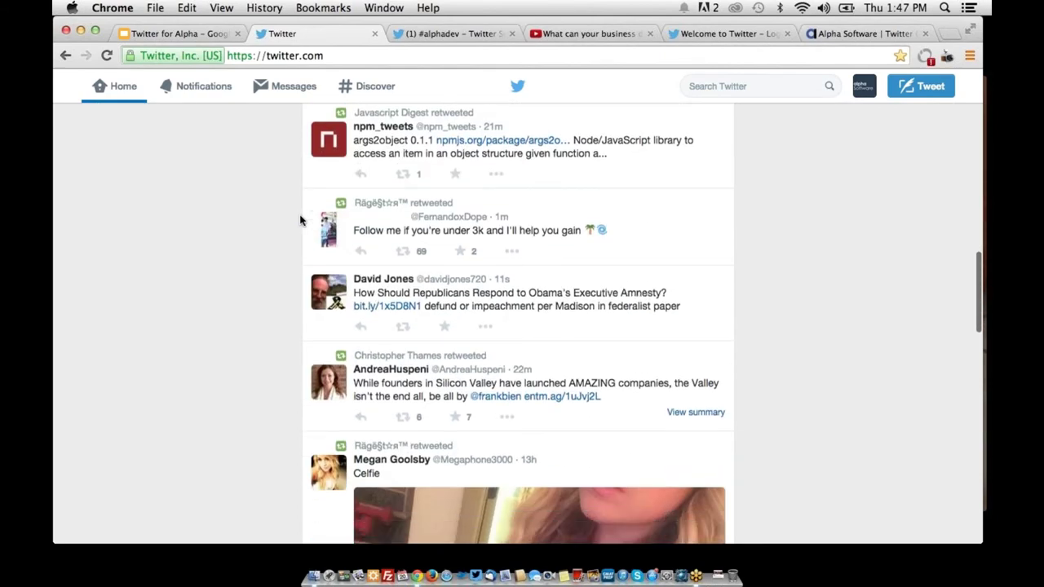
pyautogui.scroll(-9, 299, 220)
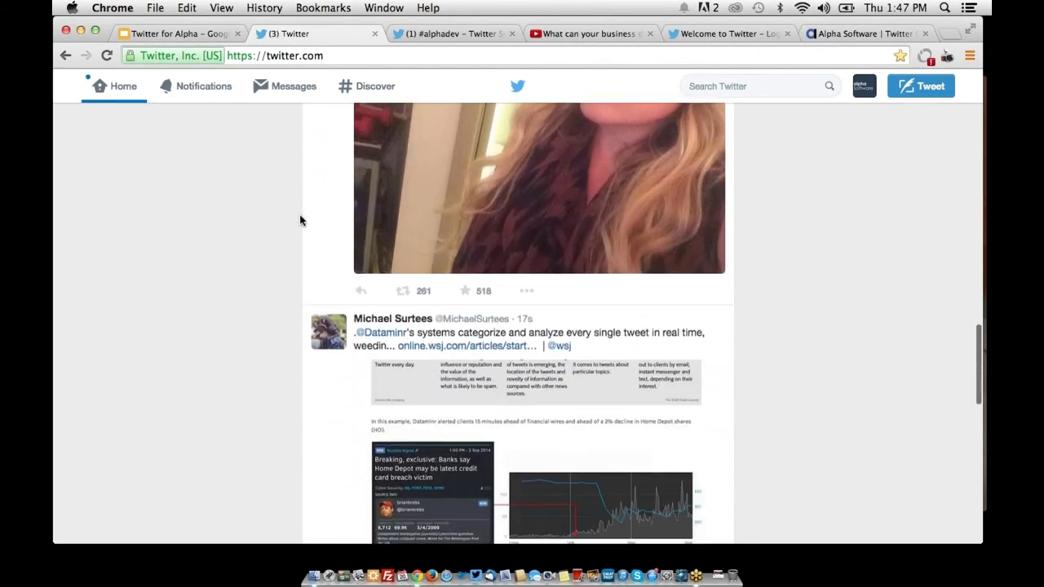
pyautogui.scroll(-10, 299, 220)
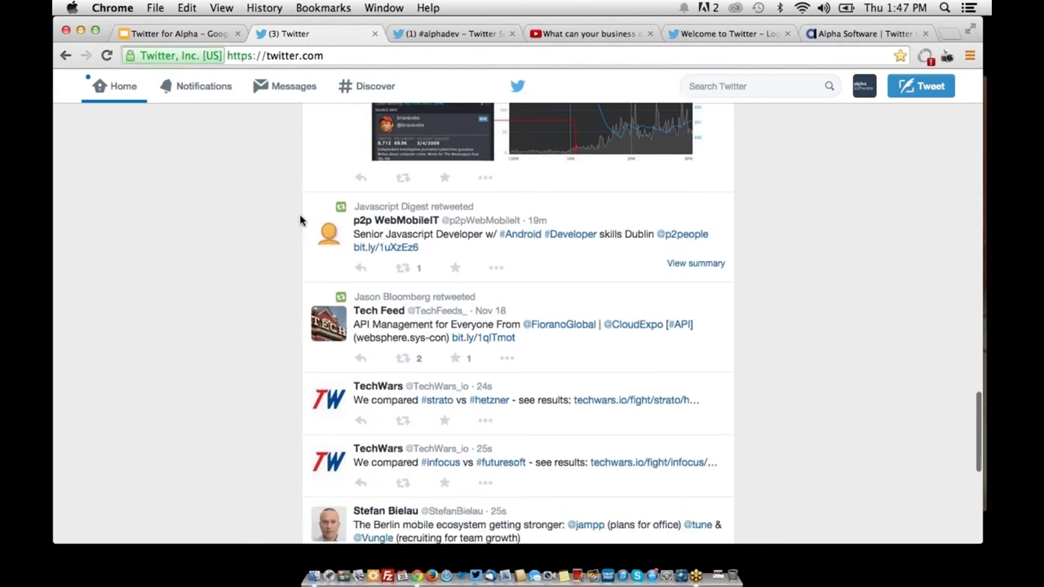
pyautogui.scroll(-9, 299, 220)
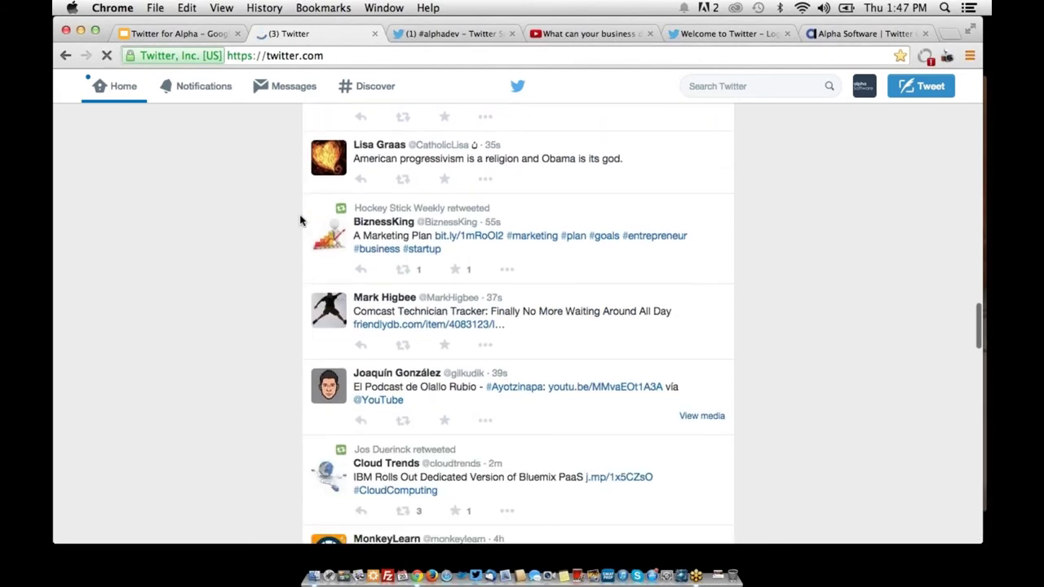
pyautogui.scroll(-12, 299, 220)
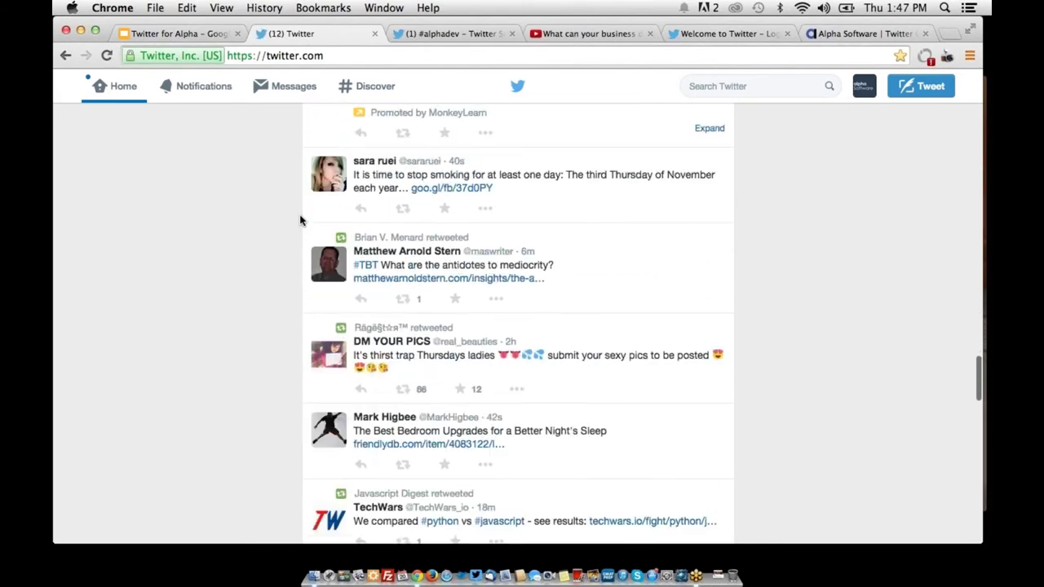
pyautogui.scroll(-6, 299, 220)
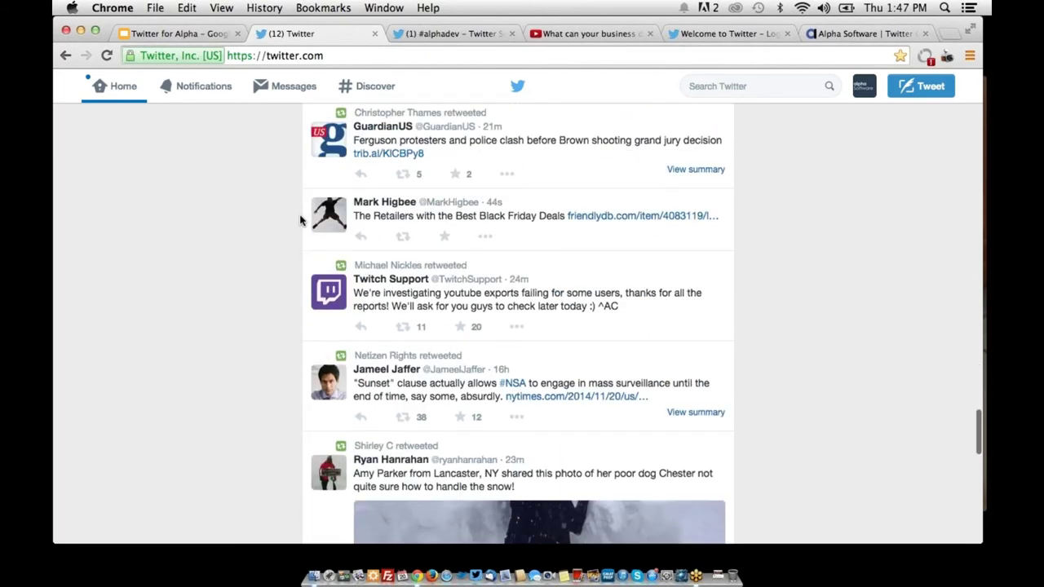
pyautogui.scroll(7, 299, 220)
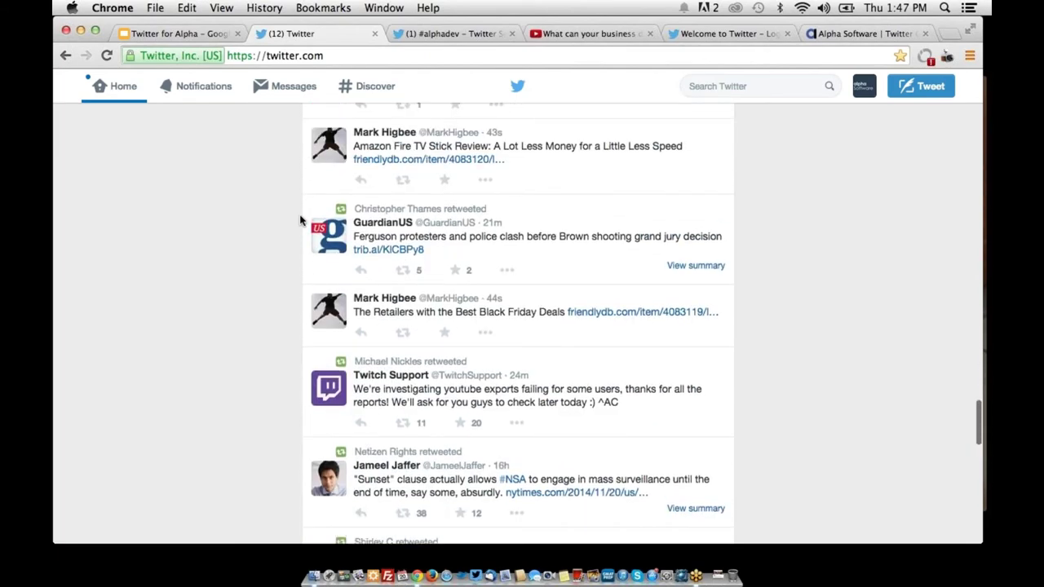
pyautogui.scroll(10, 299, 220)
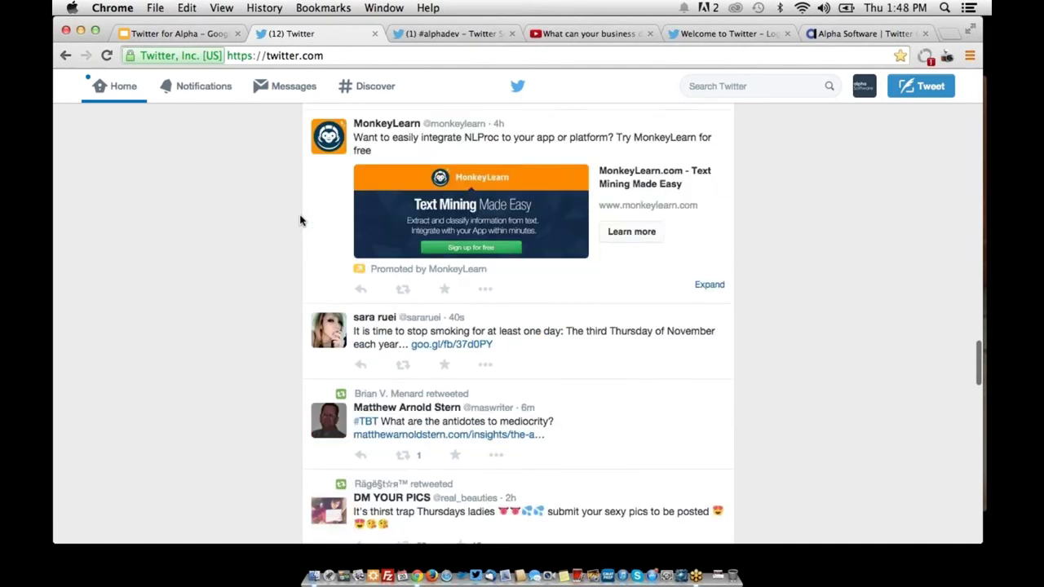
pyautogui.scroll(18, 299, 220)
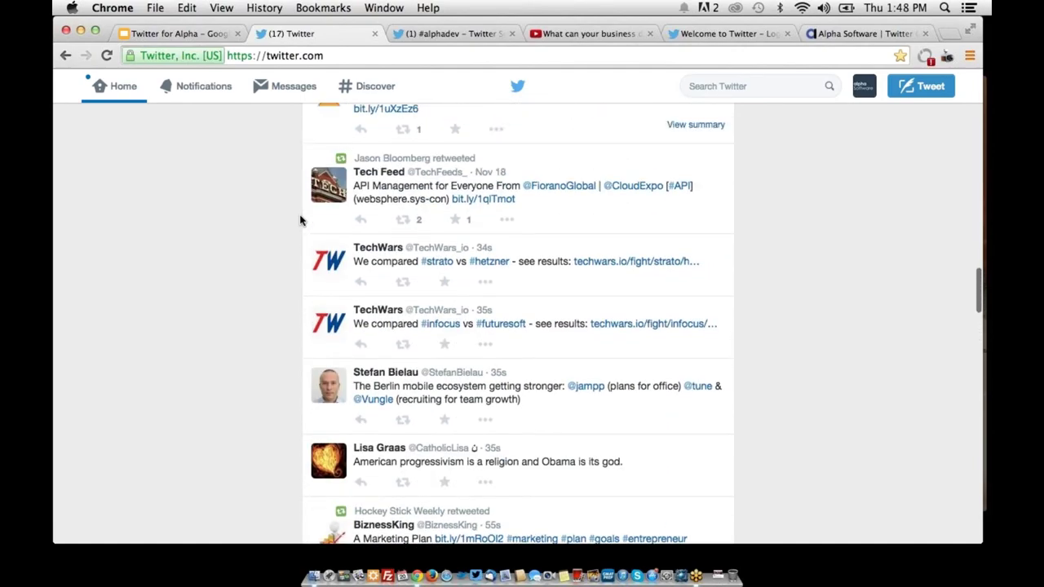
pyautogui.scroll(18, 299, 221)
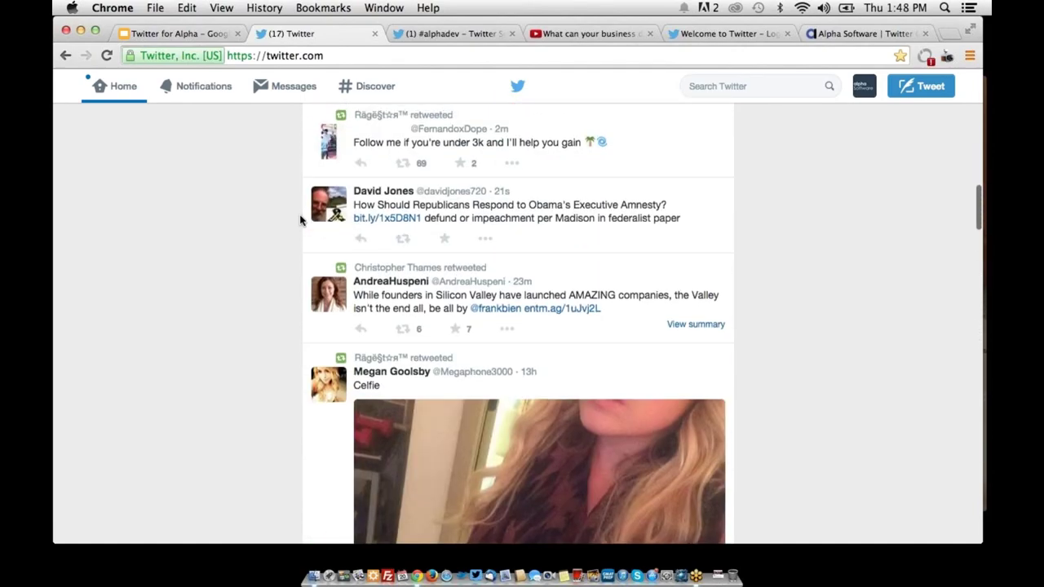
pyautogui.scroll(18, 299, 220)
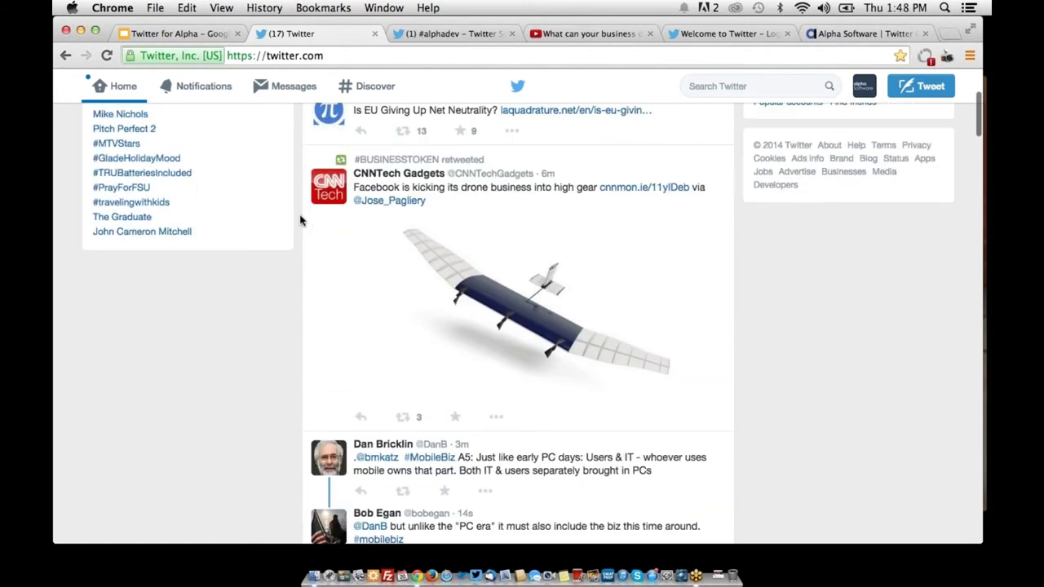
pyautogui.scroll(2, 299, 220)
pyautogui.scroll(-10, 299, 221)
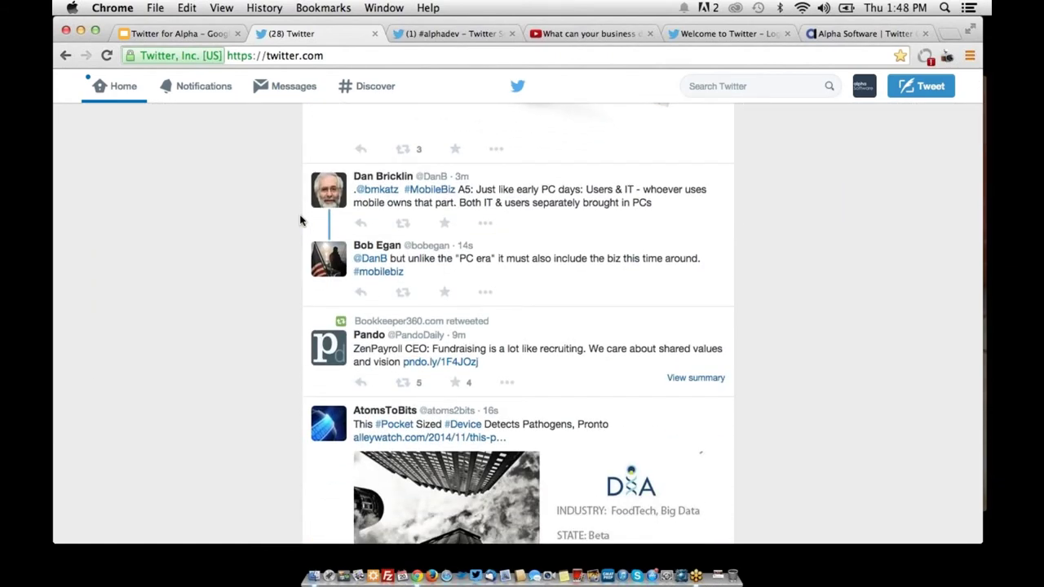
pyautogui.hotkey('ctrl', 't')
# Try loading the vine.com address directly in new browser tabs
pyautogui.write('vine.com')
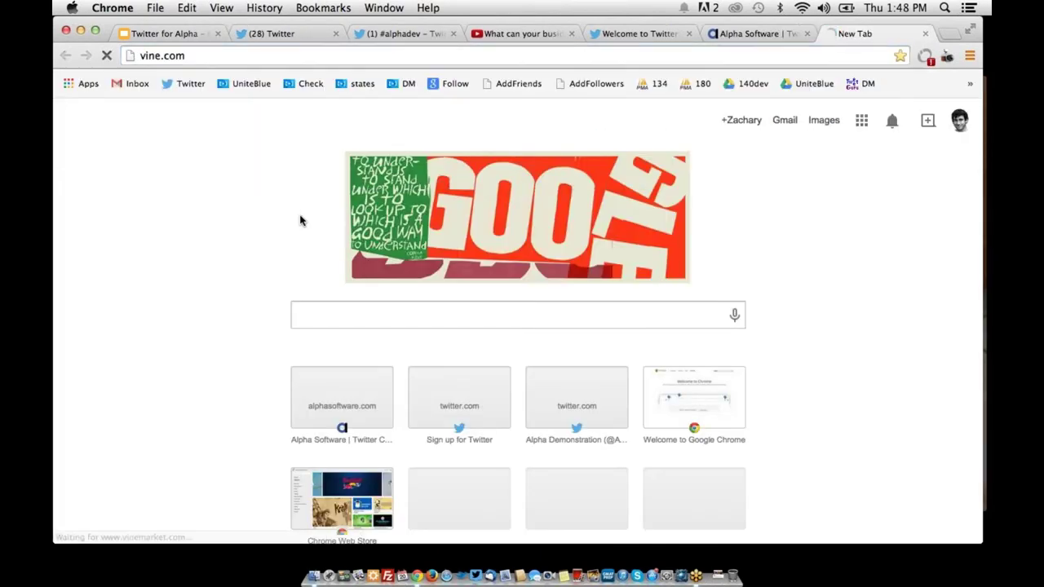
pyautogui.press('Return')
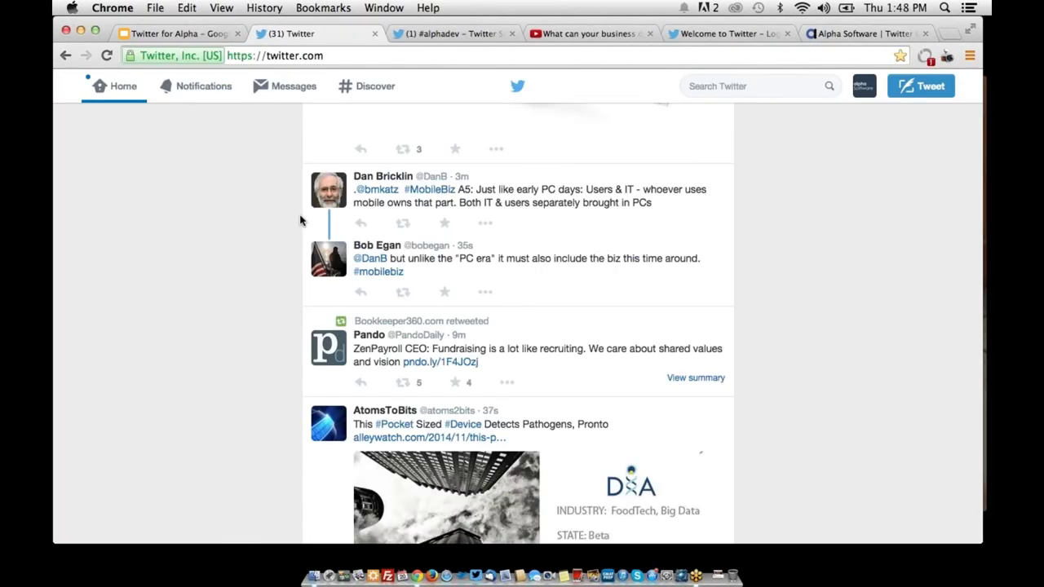
pyautogui.hotkey('ctrl', 't')
pyautogui.write('vi')
pyautogui.press('Return')
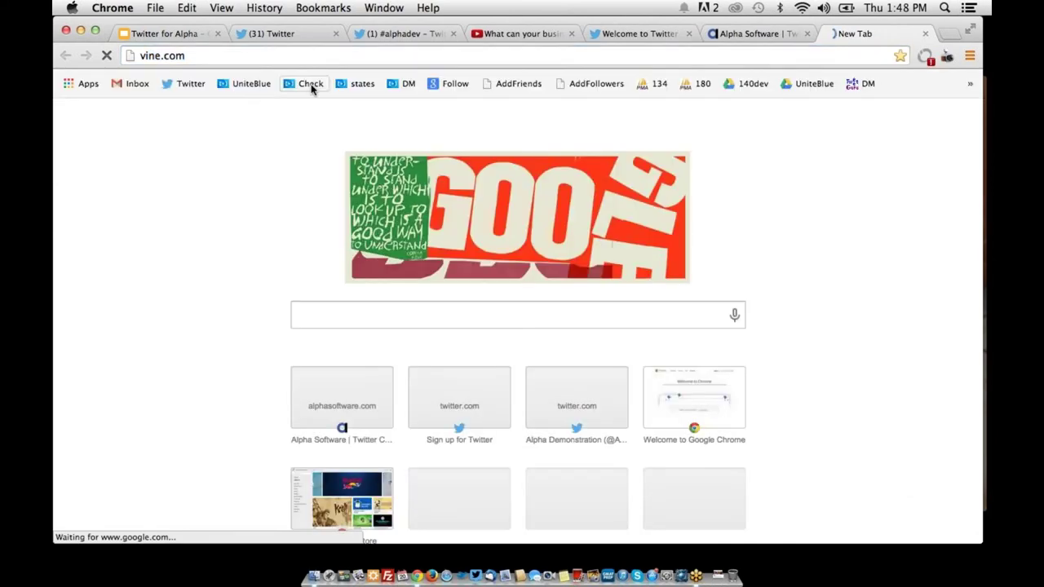
# Search the web for 'vine' and open the official Vine site at vine.co
pyautogui.click(236, 55)
pyautogui.write('vine')
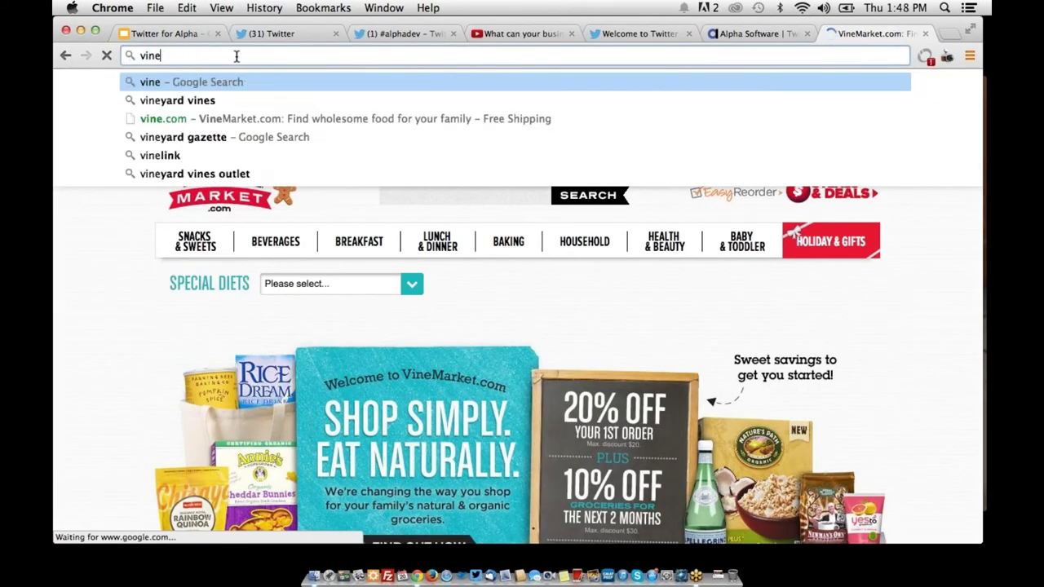
pyautogui.press('Return')
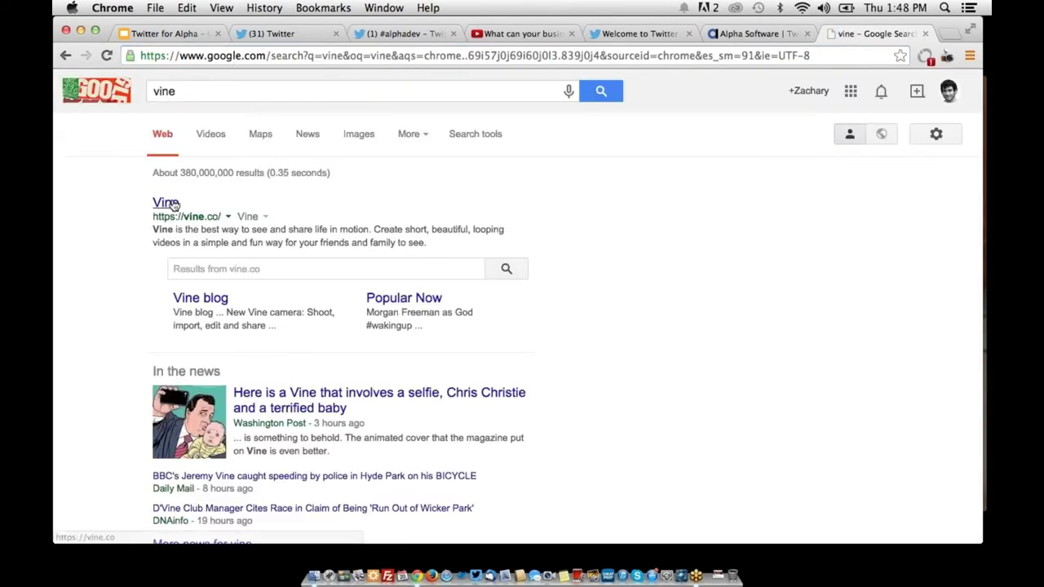
pyautogui.click(167, 203)
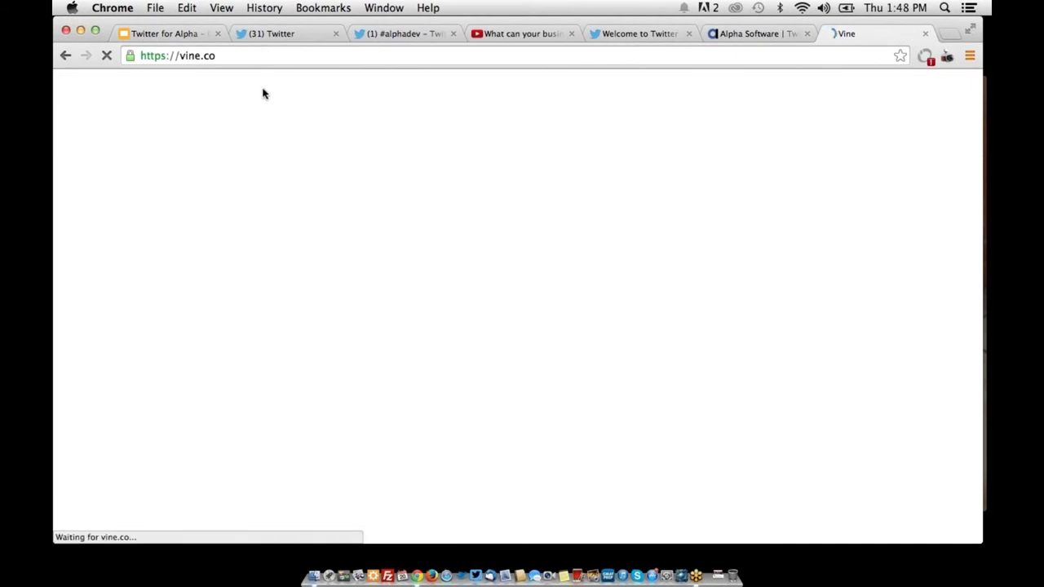
pyautogui.click(253, 57)
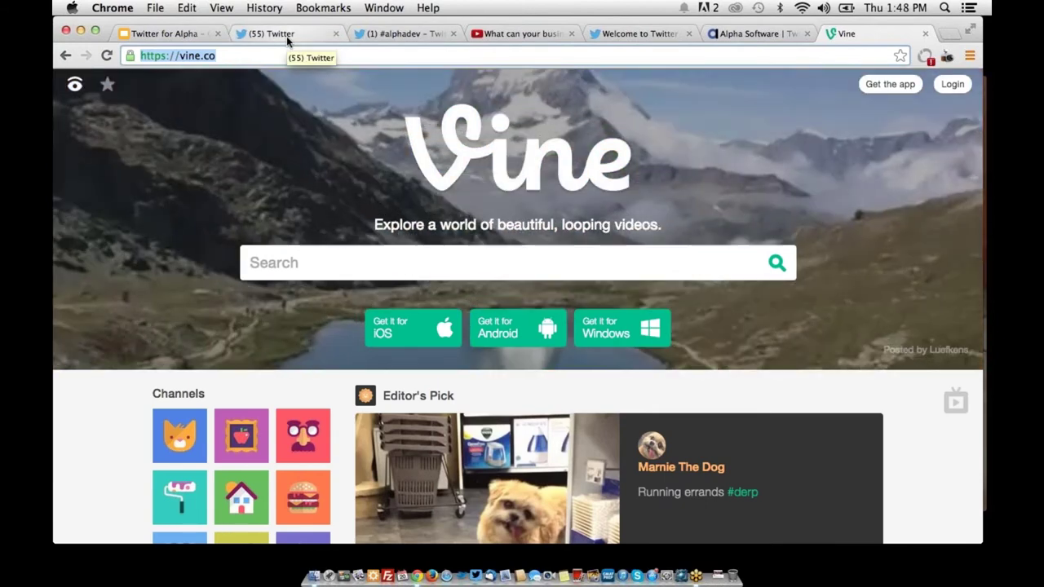
# Return to the Twitter tab and open the Alpha Software account settings
pyautogui.click(286, 36)
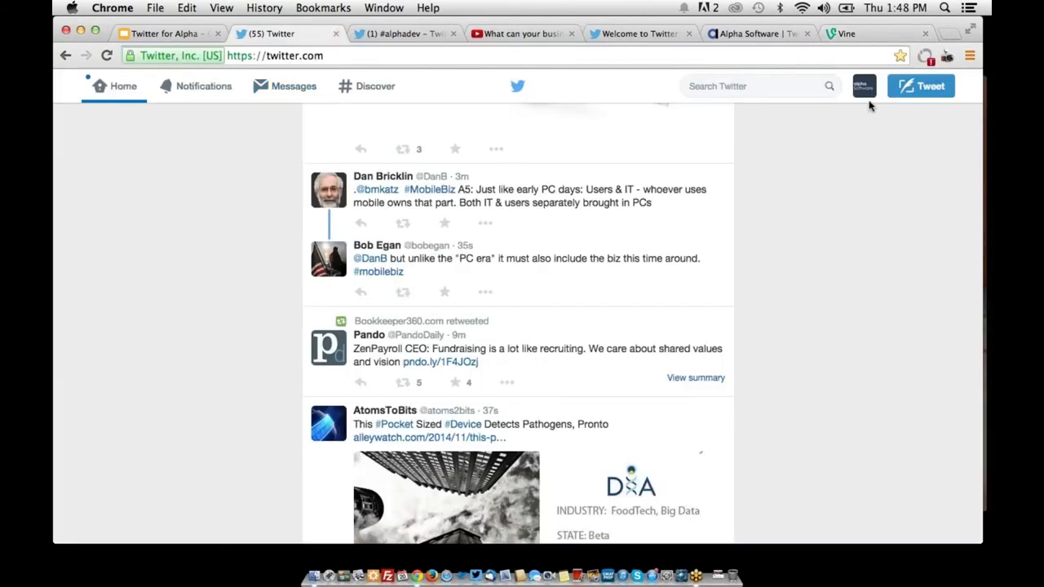
pyautogui.click(864, 91)
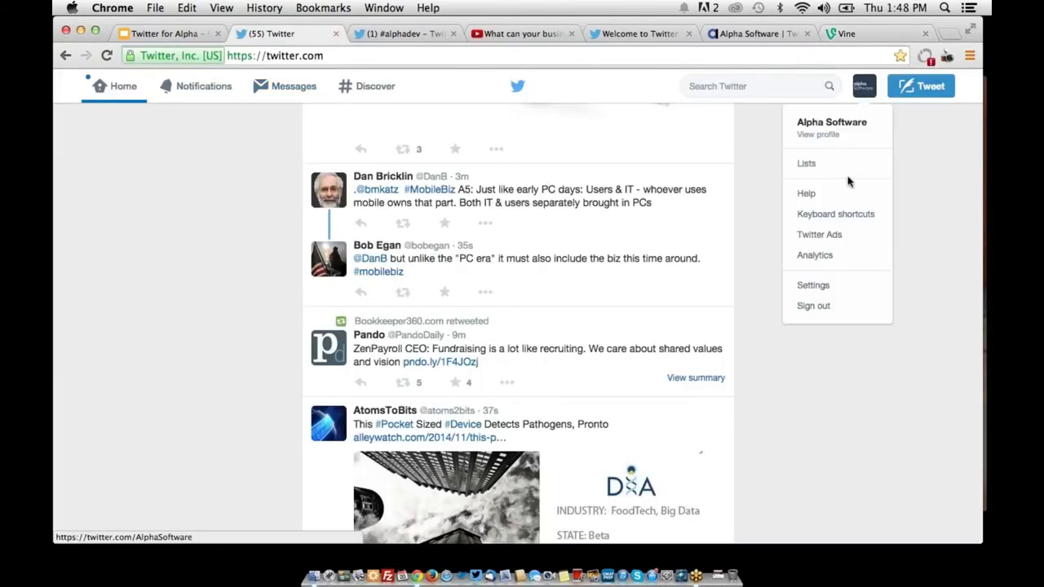
pyautogui.click(838, 293)
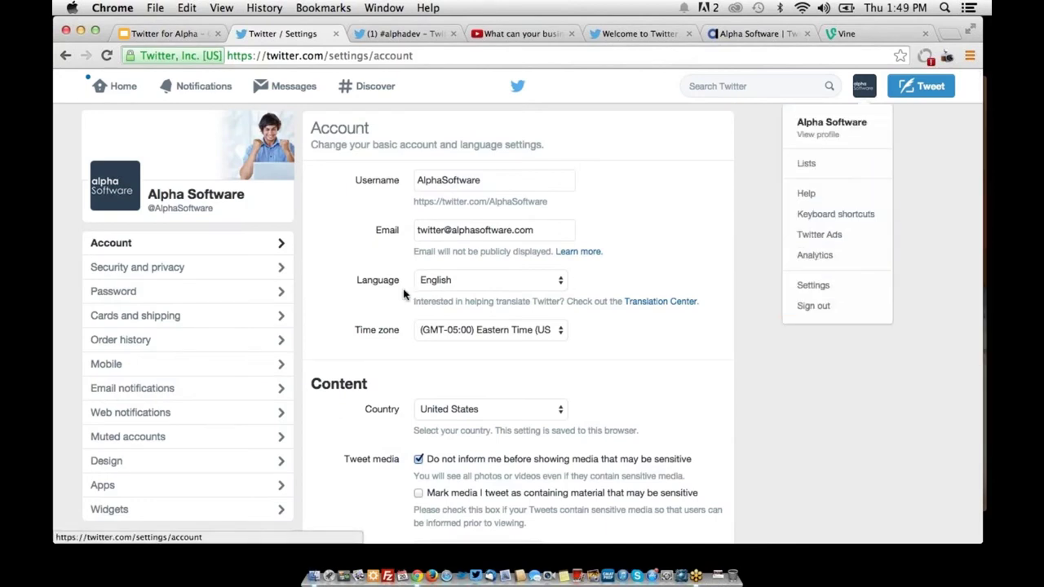
pyautogui.click(334, 271)
# Add 'df' to the username, then delete it to keep the original username
pyautogui.click(485, 181)
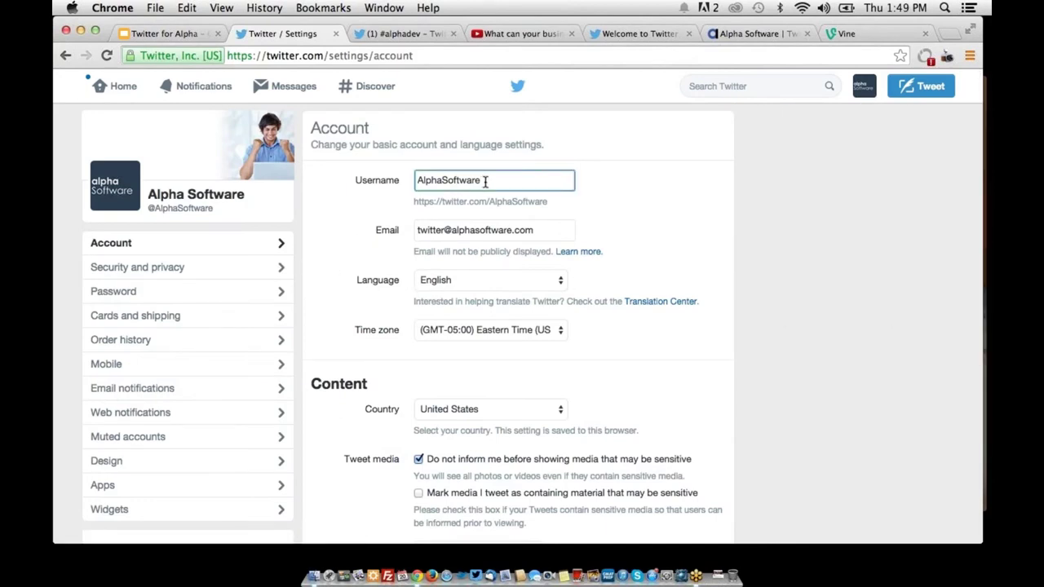
pyautogui.write('df')
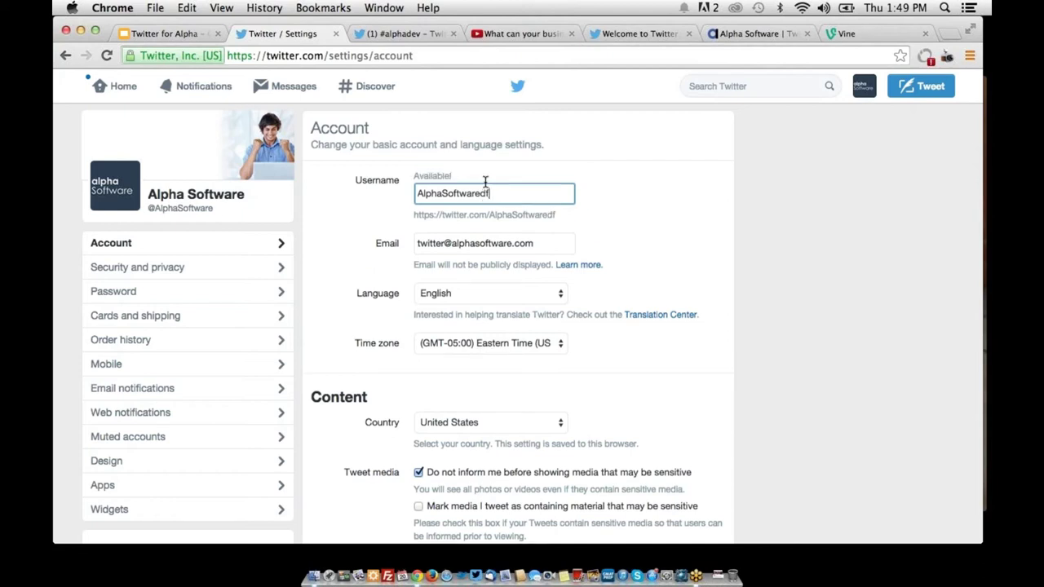
pyautogui.press('BackSpace')
pyautogui.press('BackSpace')
pyautogui.click(325, 213)
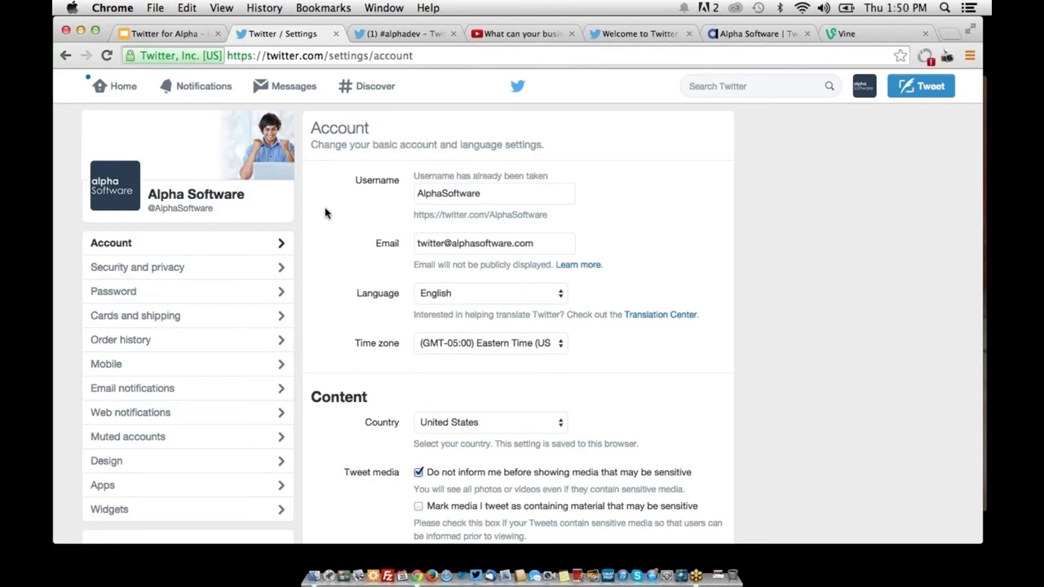
pyautogui.click(863, 99)
pyautogui.click(838, 122)
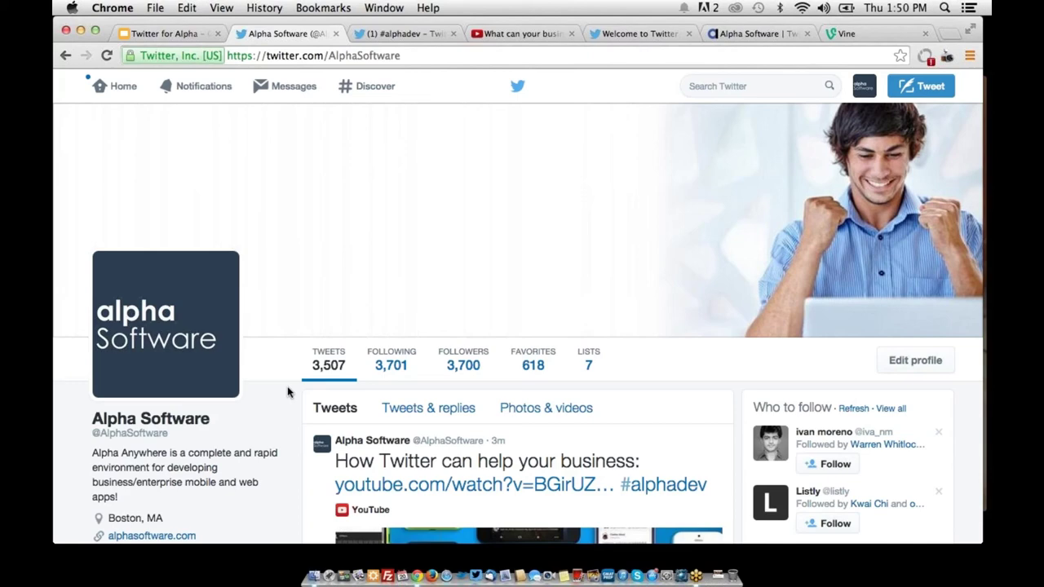
# Load topsy.com in a new browser tab
pyautogui.press('super+t')
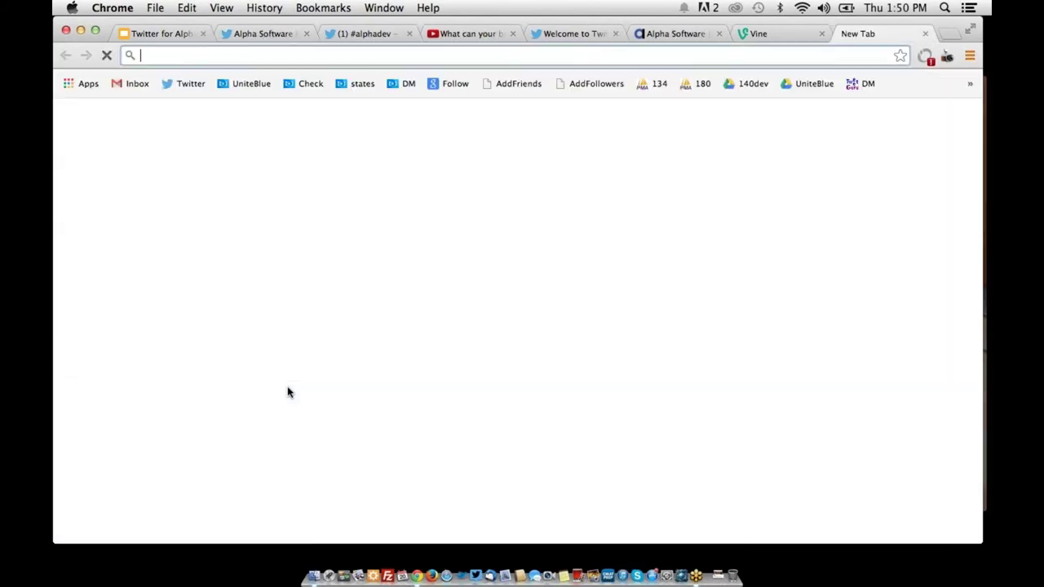
pyautogui.write('topsy.com')
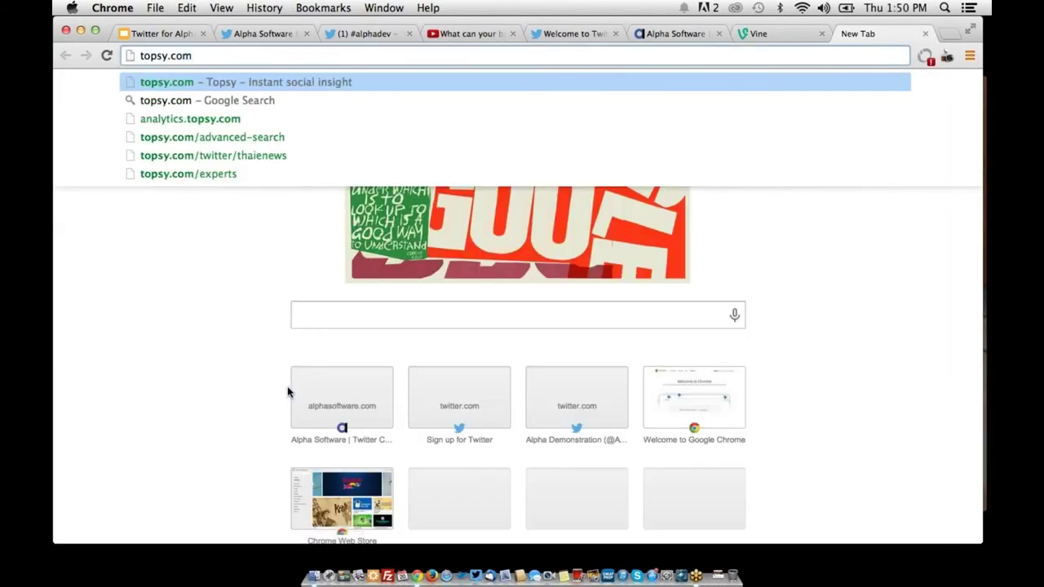
pyautogui.press('Return')
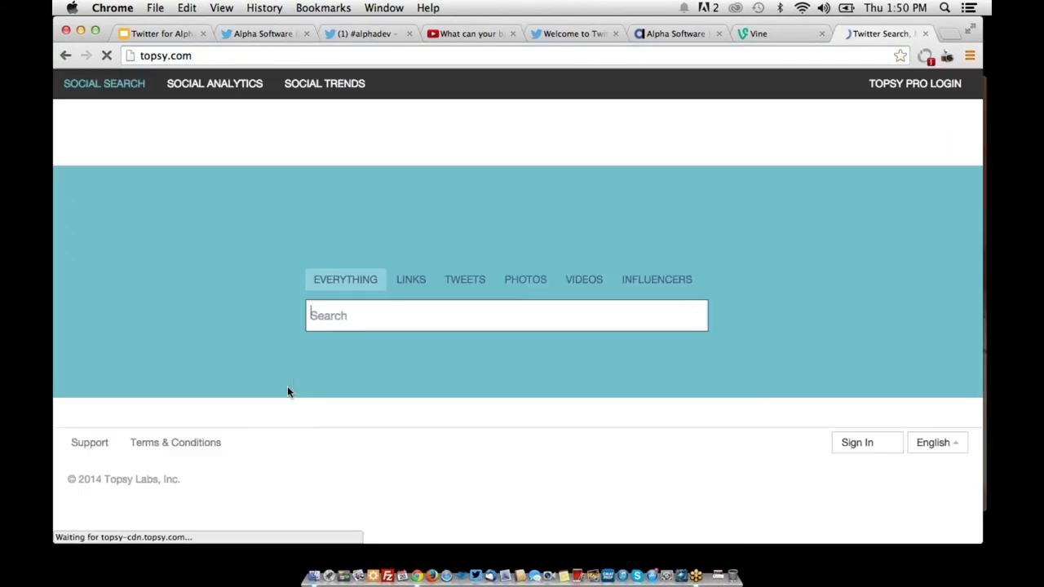
# Search Topsy for 'alpha software', scan the results, then return to the Twitter home timeline
pyautogui.write('alpha software')
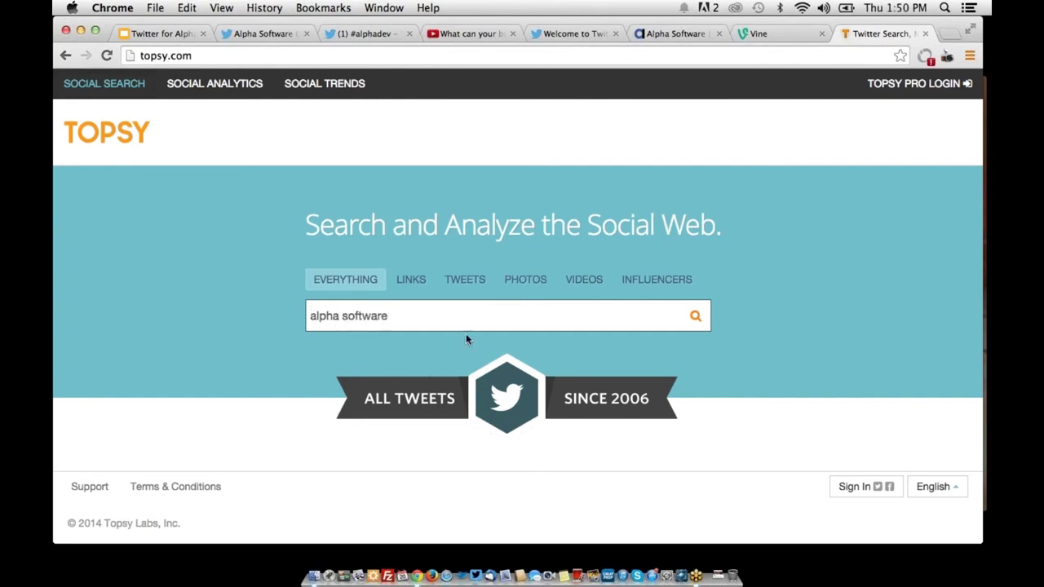
pyautogui.press('Return')
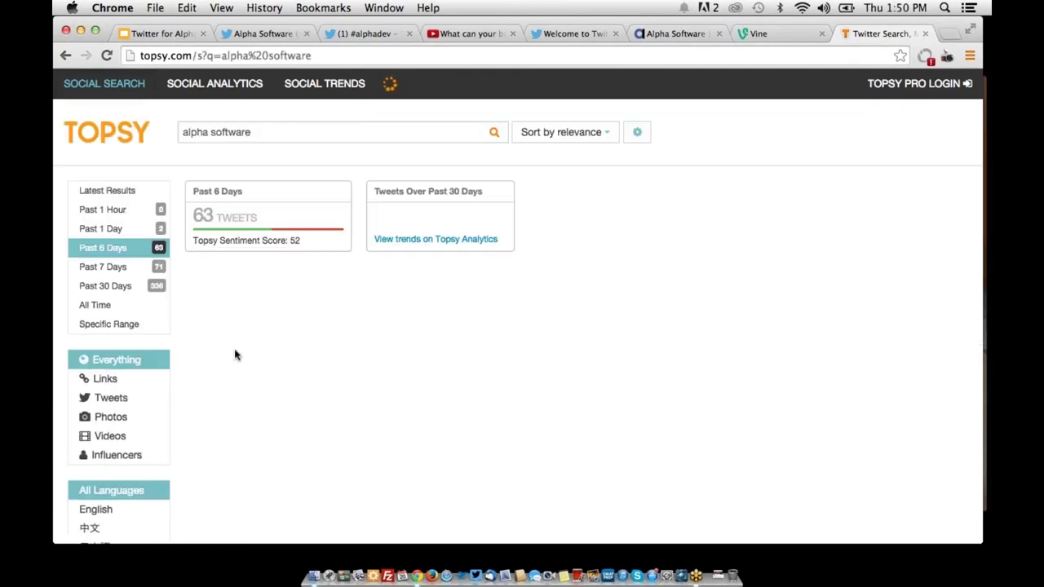
pyautogui.scroll(-8, 351, 297)
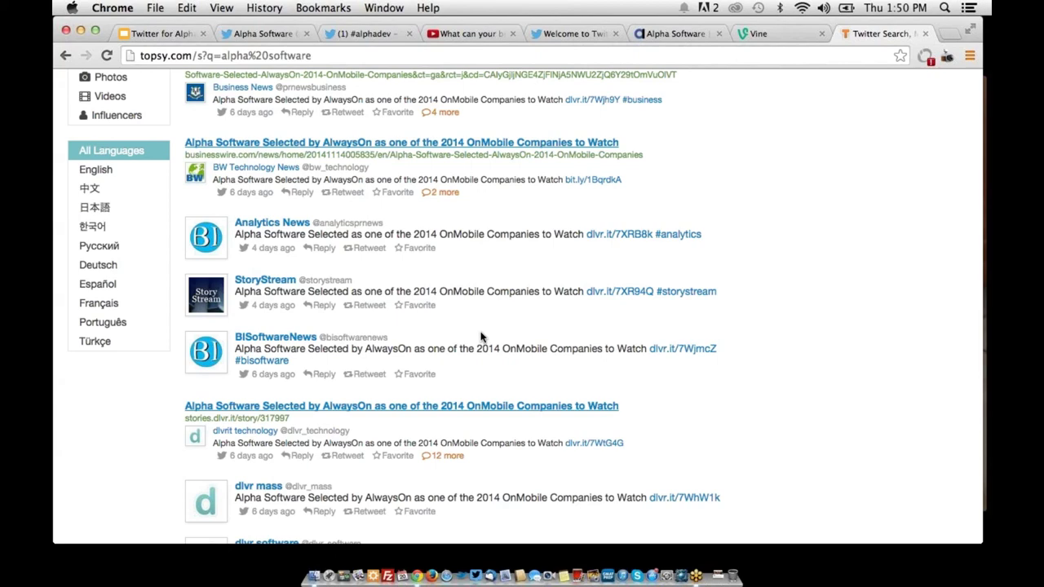
pyautogui.click(236, 34)
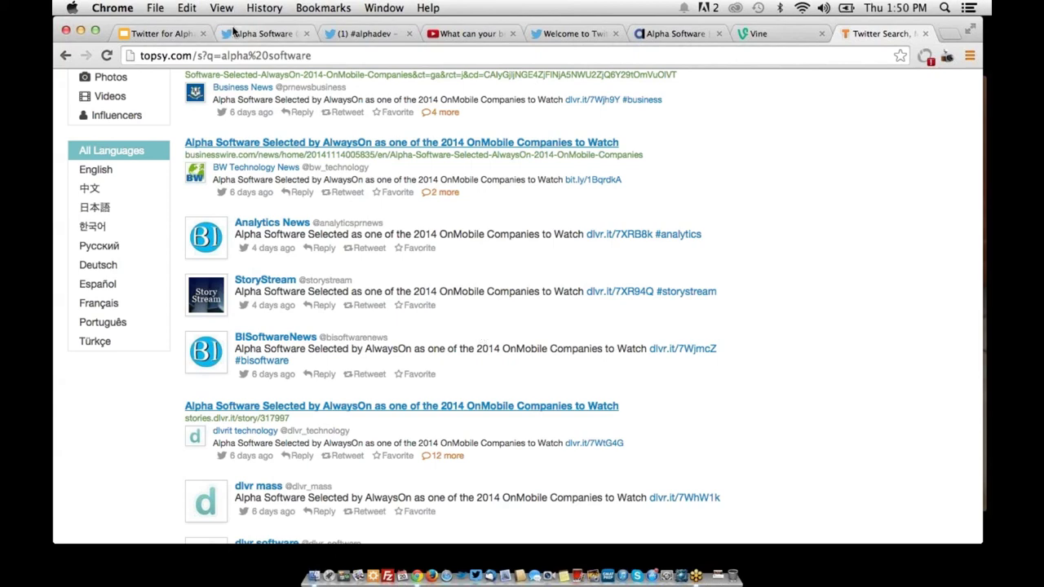
pyautogui.click(120, 84)
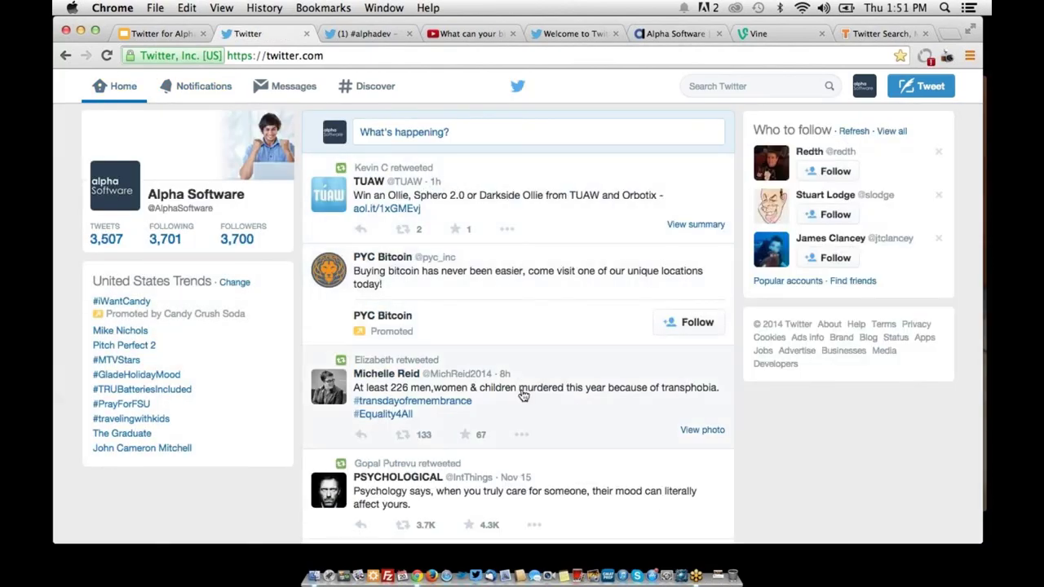
# Load the waiting new tweets into the home timeline and return to the Twitter browser window
pyautogui.scroll(-6, 522, 395)
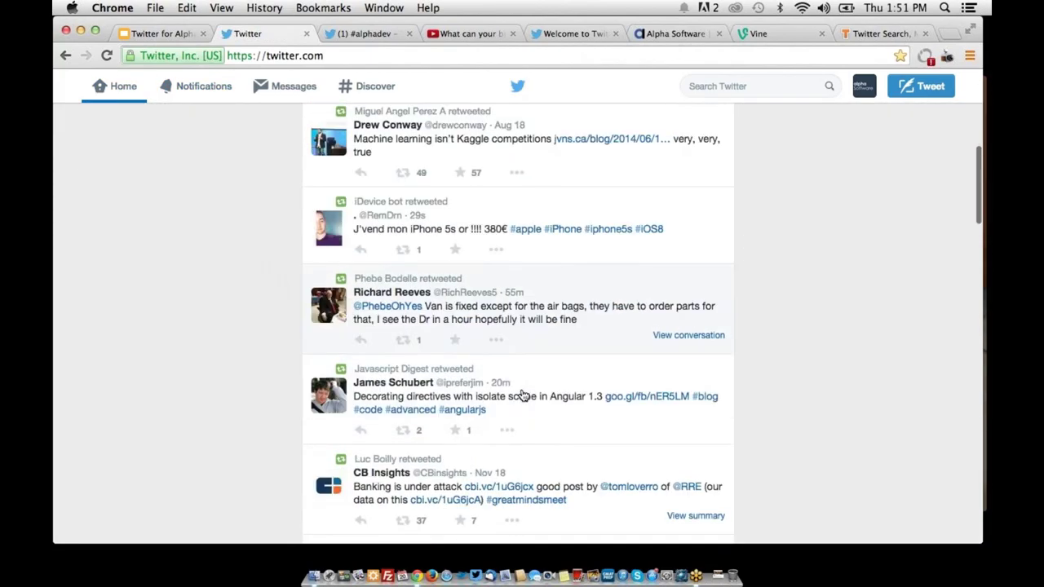
pyautogui.scroll(6, 521, 363)
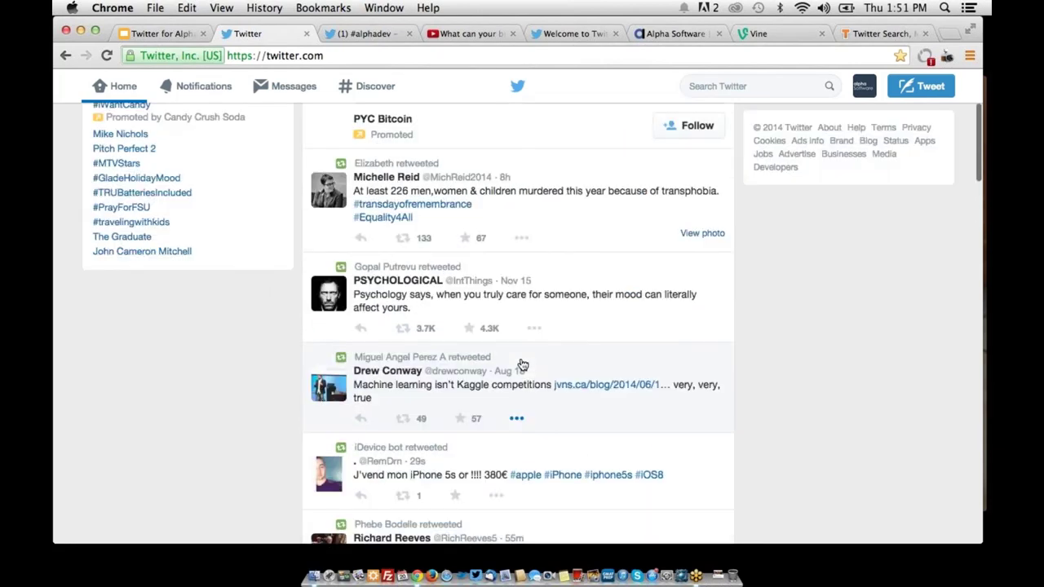
pyautogui.click(526, 167)
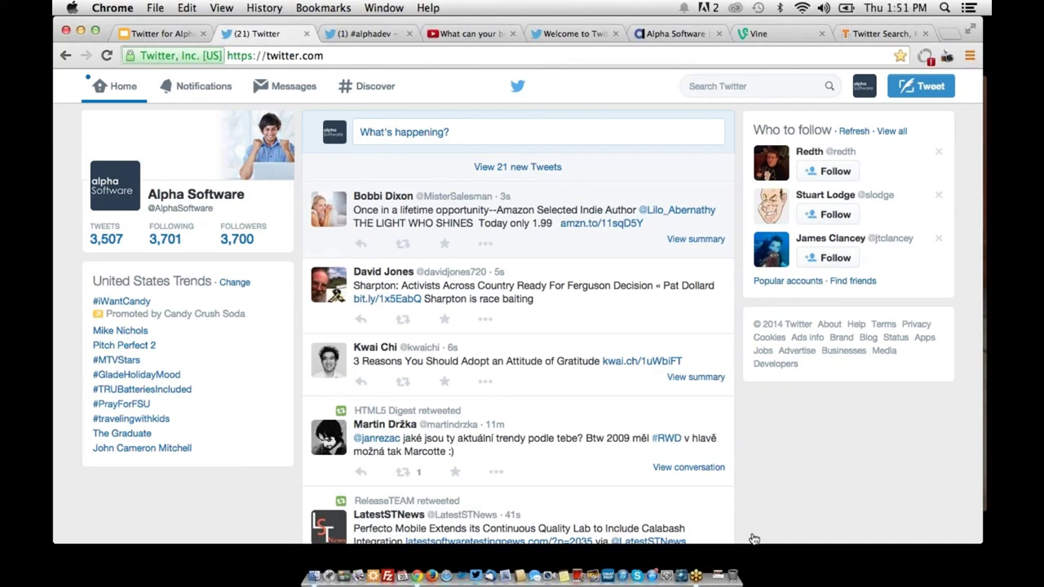
pyautogui.click(701, 551)
pyautogui.click(781, 461)
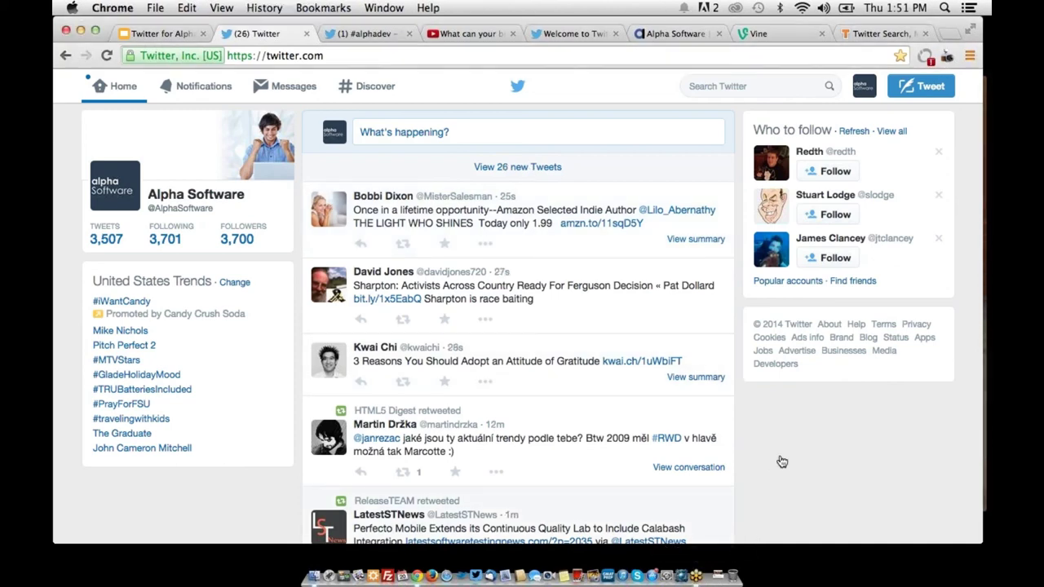